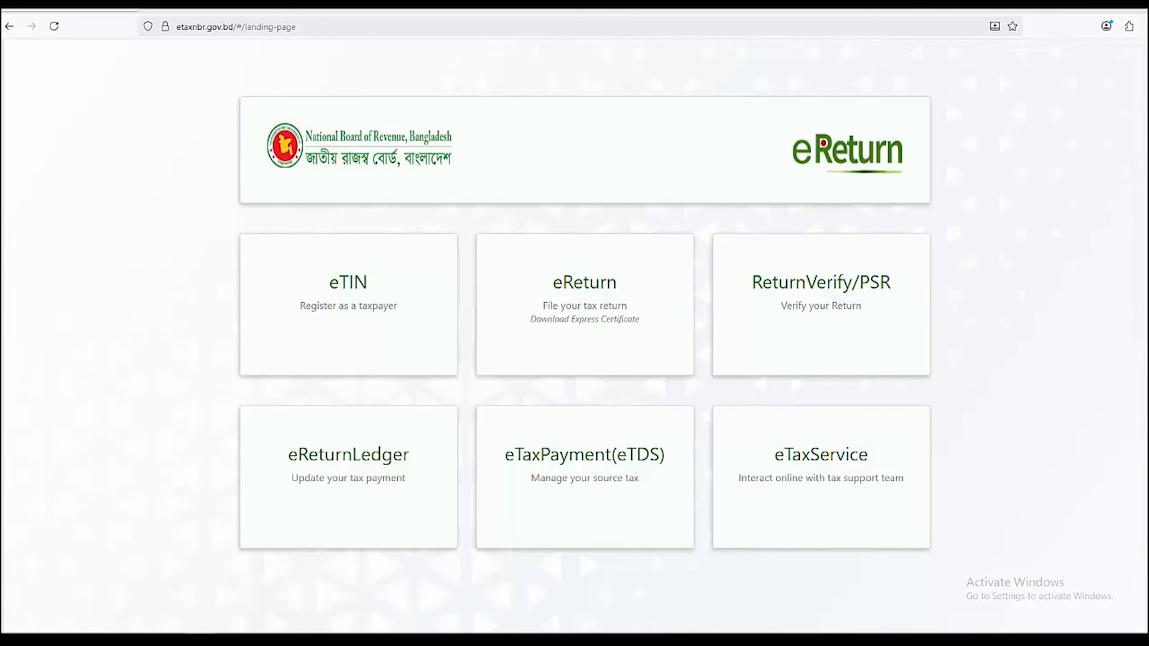
# Select the address bar on the etaxnbr.gov.bd eReturn landing page
pyautogui.hotkey('ctrl', 'l')
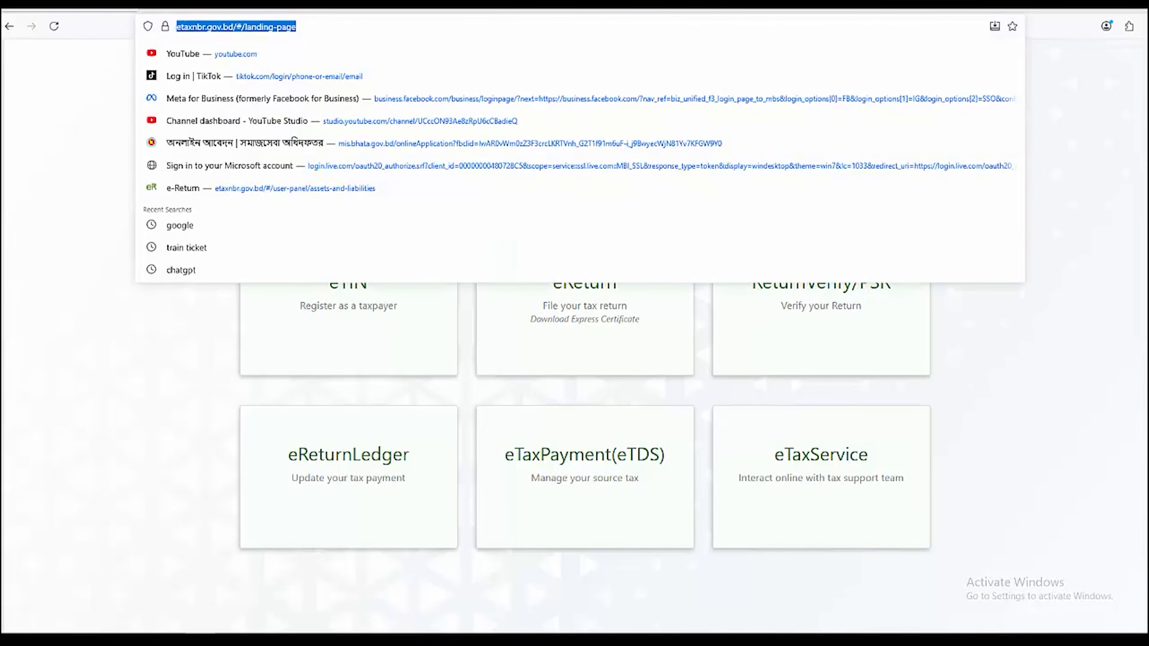
# Start filing a tax return through eReturn and choose to register as a new taxpayer
pyautogui.press('Escape')
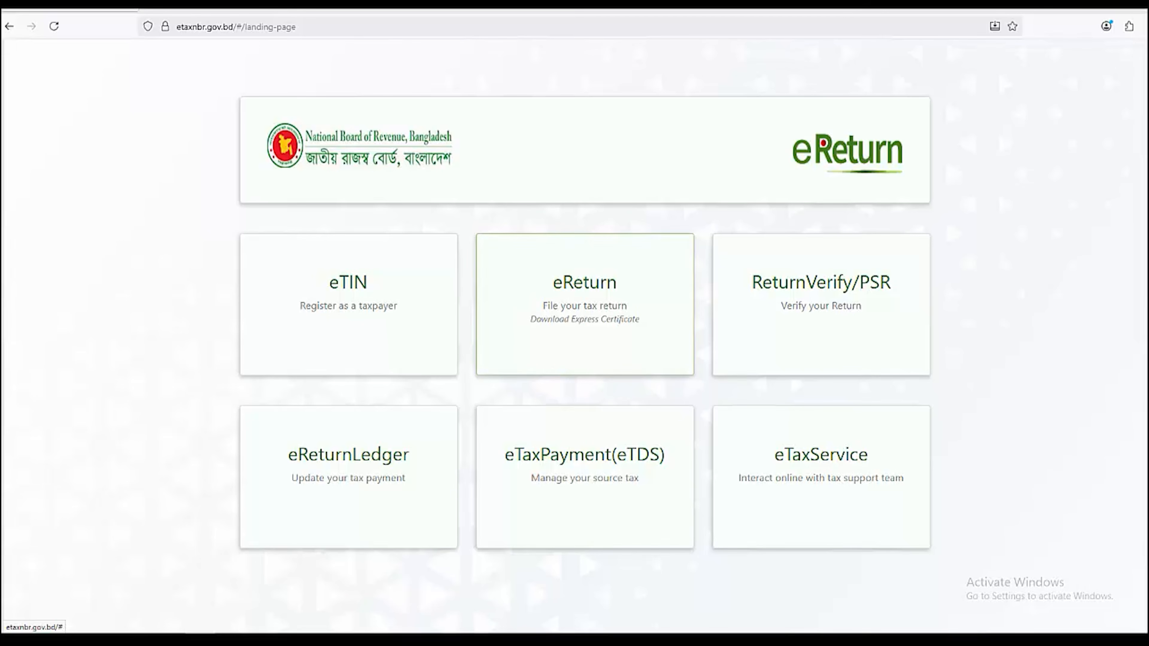
pyautogui.click(520, 362)
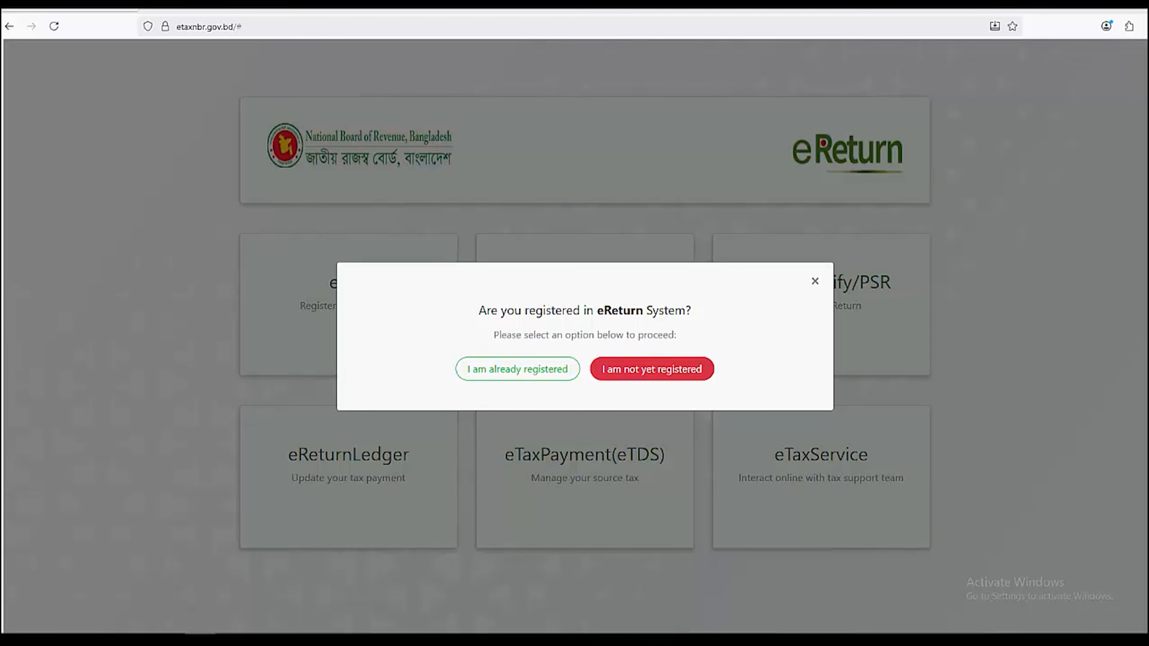
pyautogui.click(652, 369)
# Dismiss the biometric registration notice and try the Sign Up TIN and mobile number fields
pyautogui.click(585, 390)
pyautogui.click(972, 225)
pyautogui.click(991, 278)
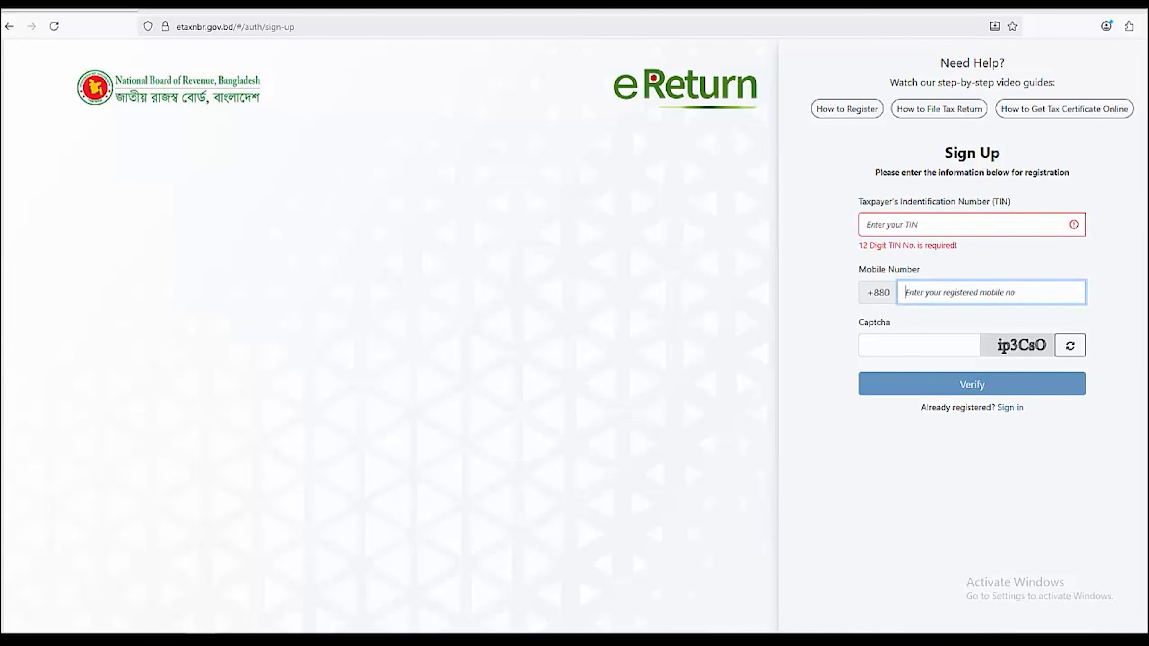
pyautogui.click(919, 345)
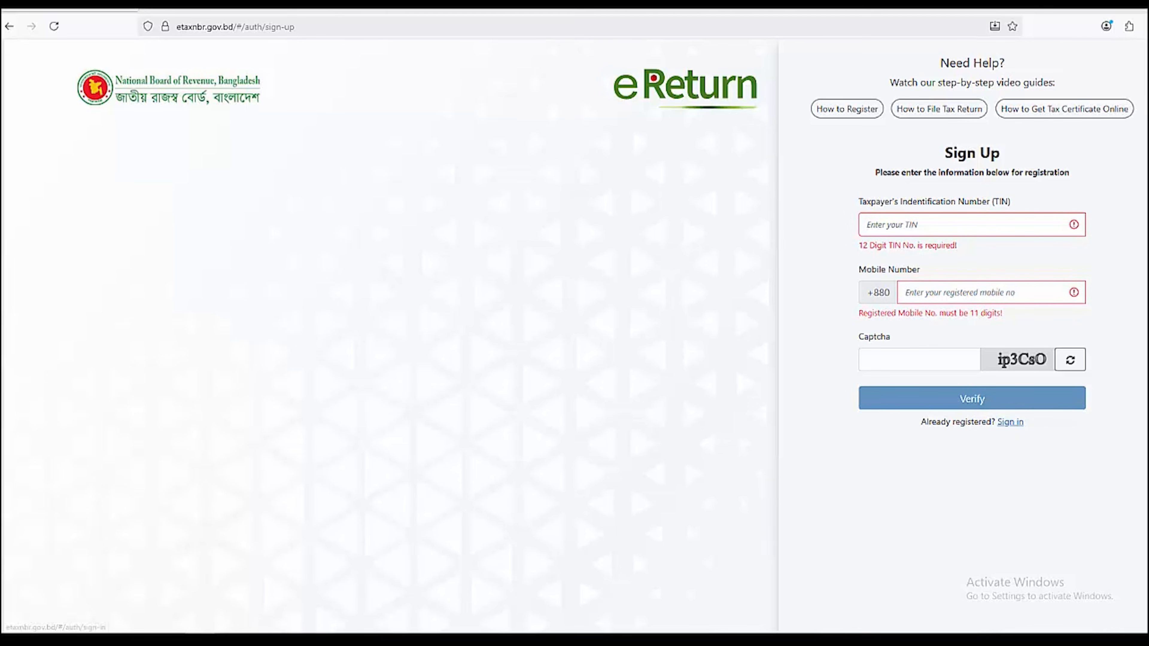
# Switch to Sign in, keep the autofilled TIN and password, enter the captcha and submit
pyautogui.click(1010, 422)
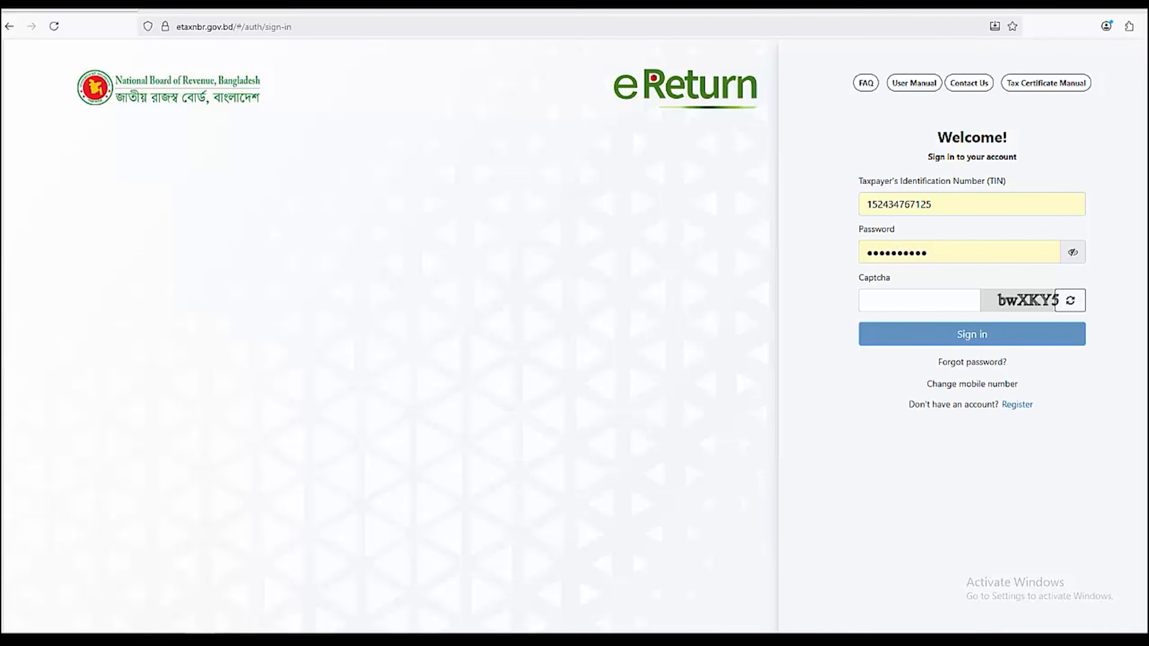
pyautogui.moveTo(859, 181); pyautogui.dragTo(1006, 181)
pyautogui.moveTo(932, 204); pyautogui.dragTo(866, 204)
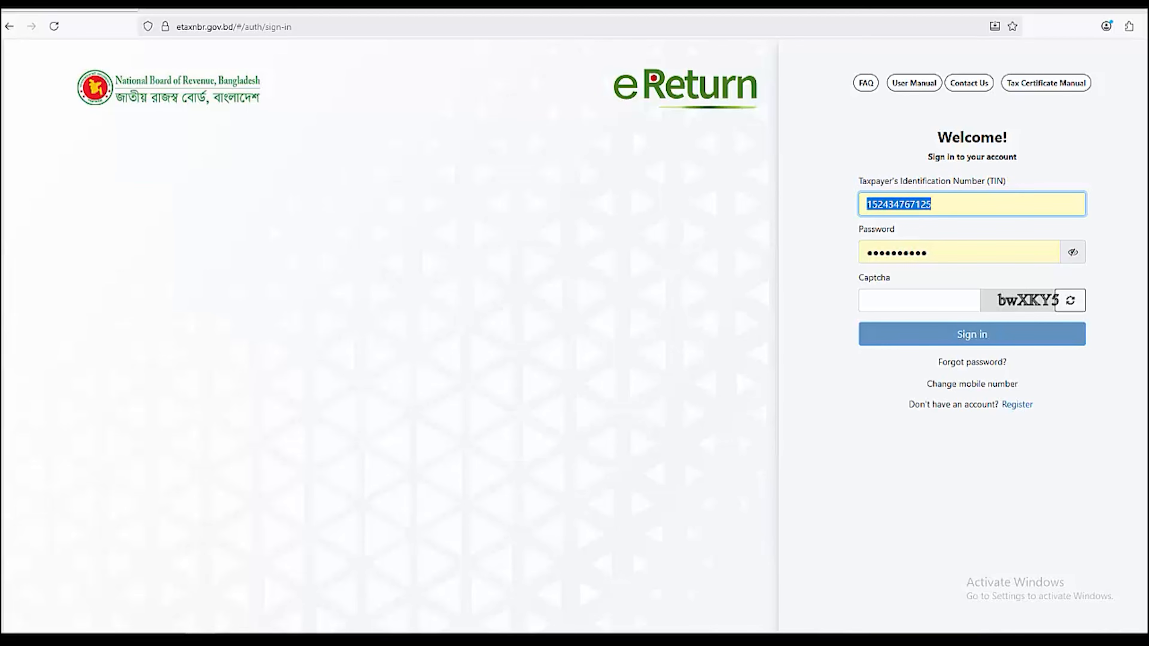
pyautogui.press('Tab')
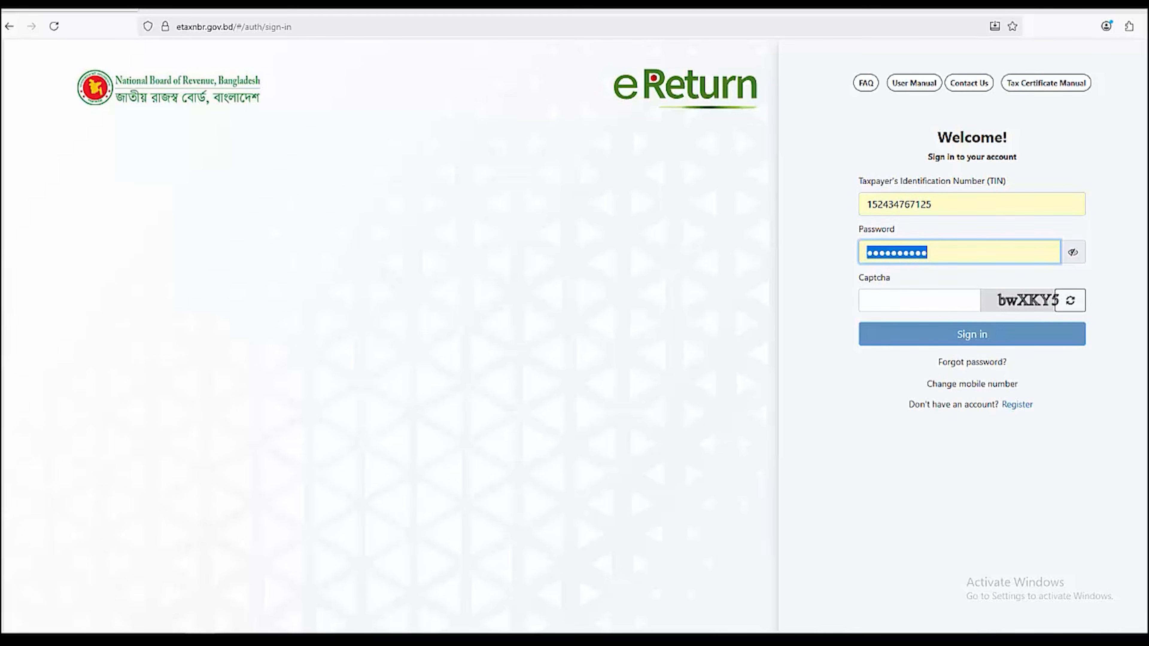
pyautogui.press('Tab')
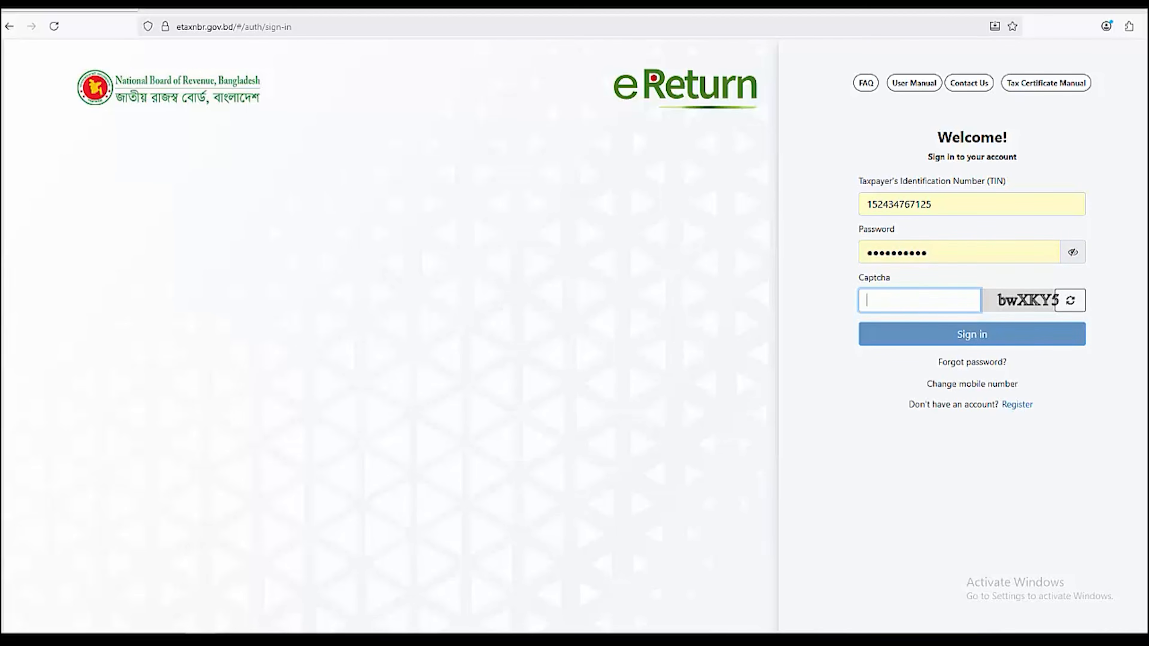
pyautogui.write('bwXKY5')
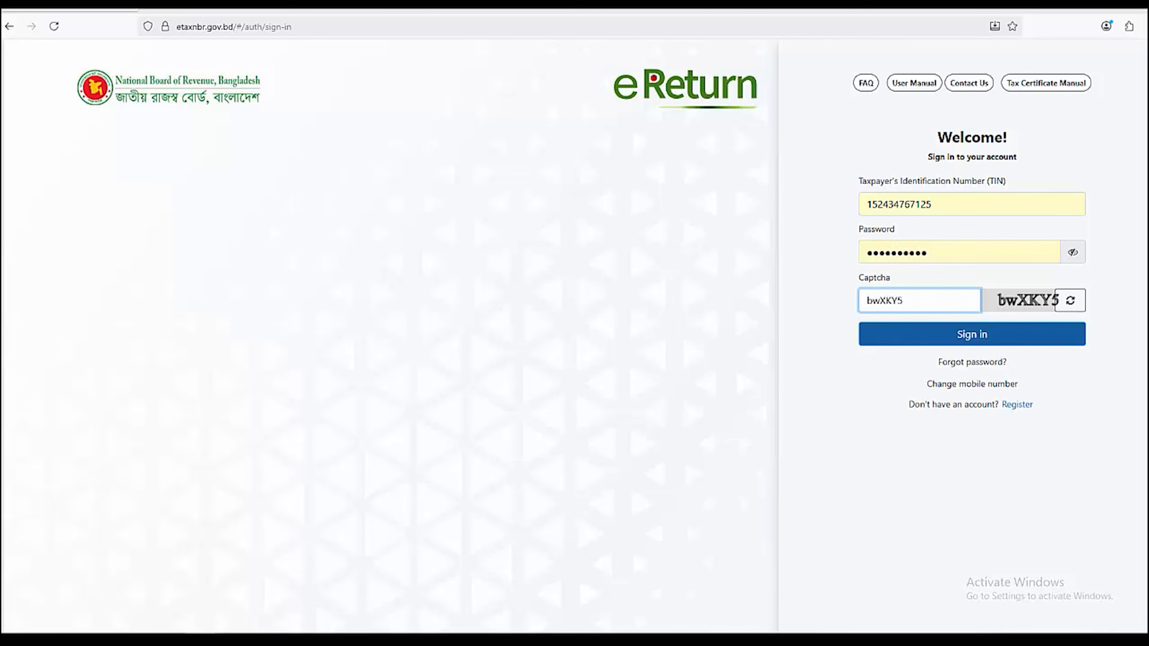
pyautogui.press('Return')
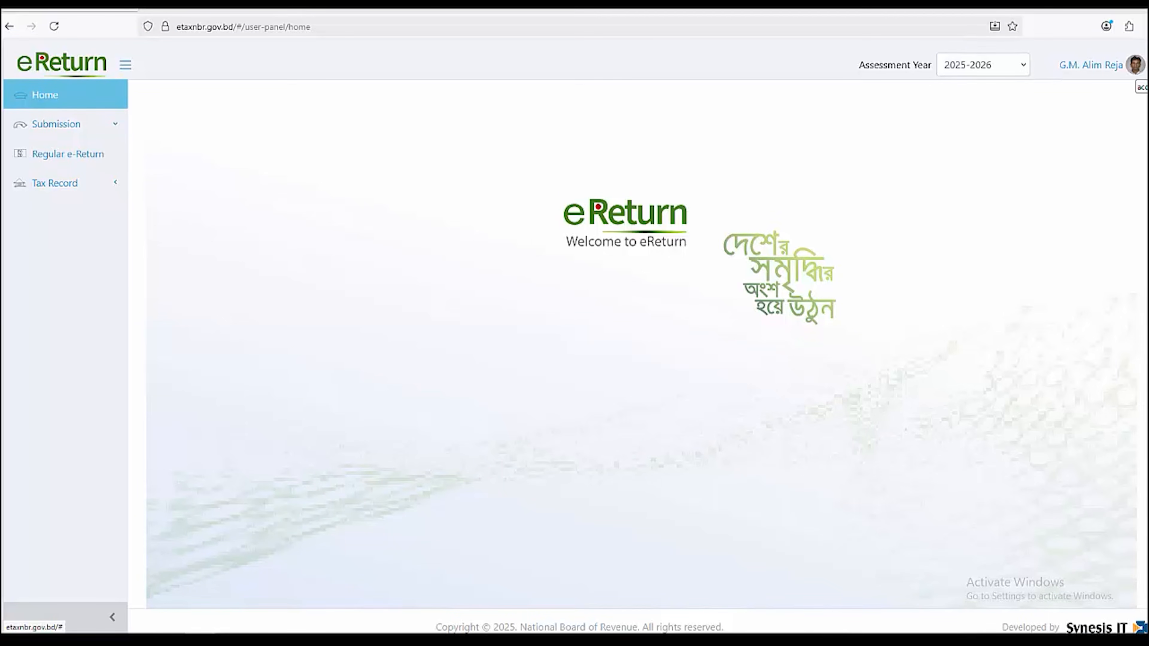
pyautogui.moveTo(858, 65); pyautogui.dragTo(932, 65)
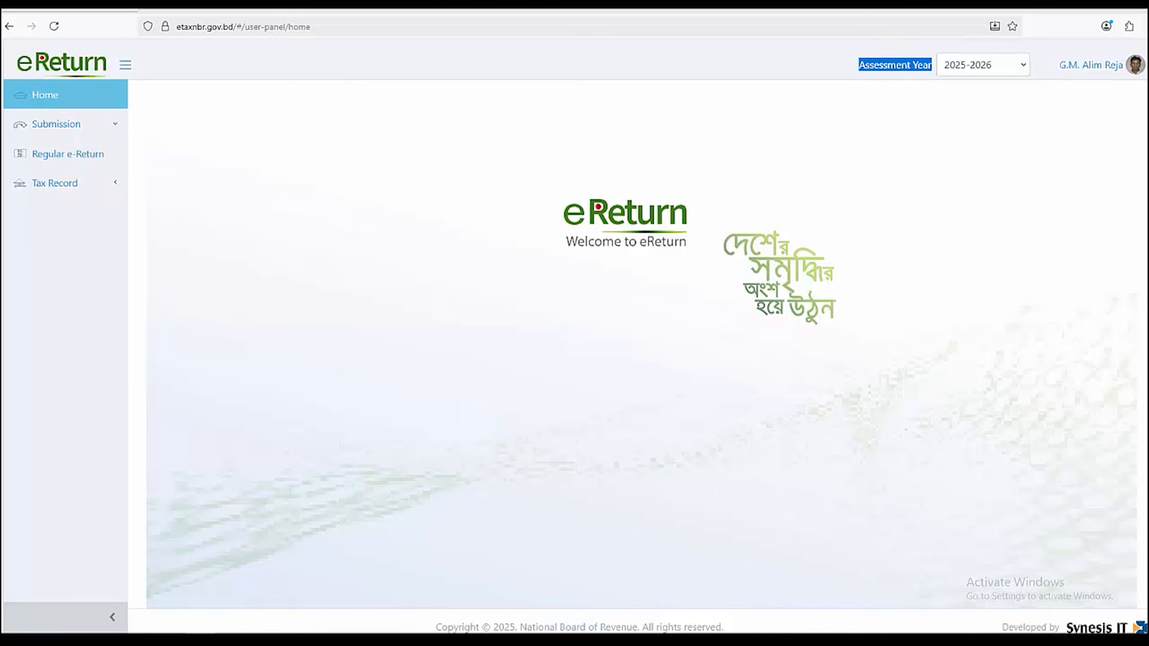
pyautogui.click(983, 65)
pyautogui.click(983, 64)
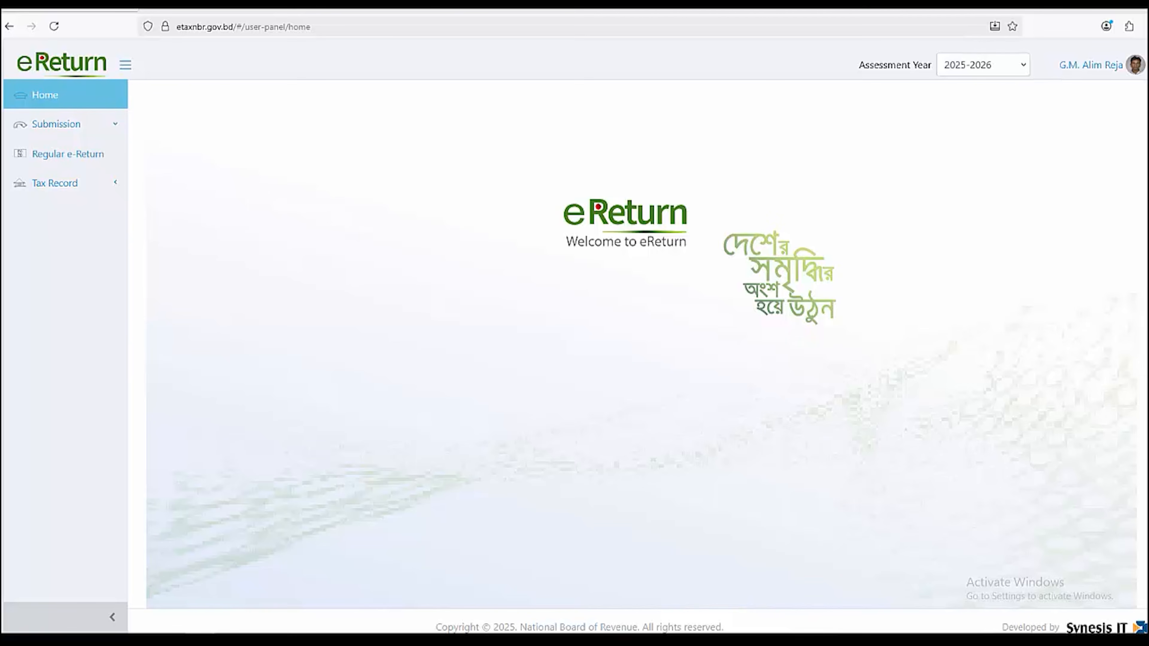
pyautogui.click(68, 155)
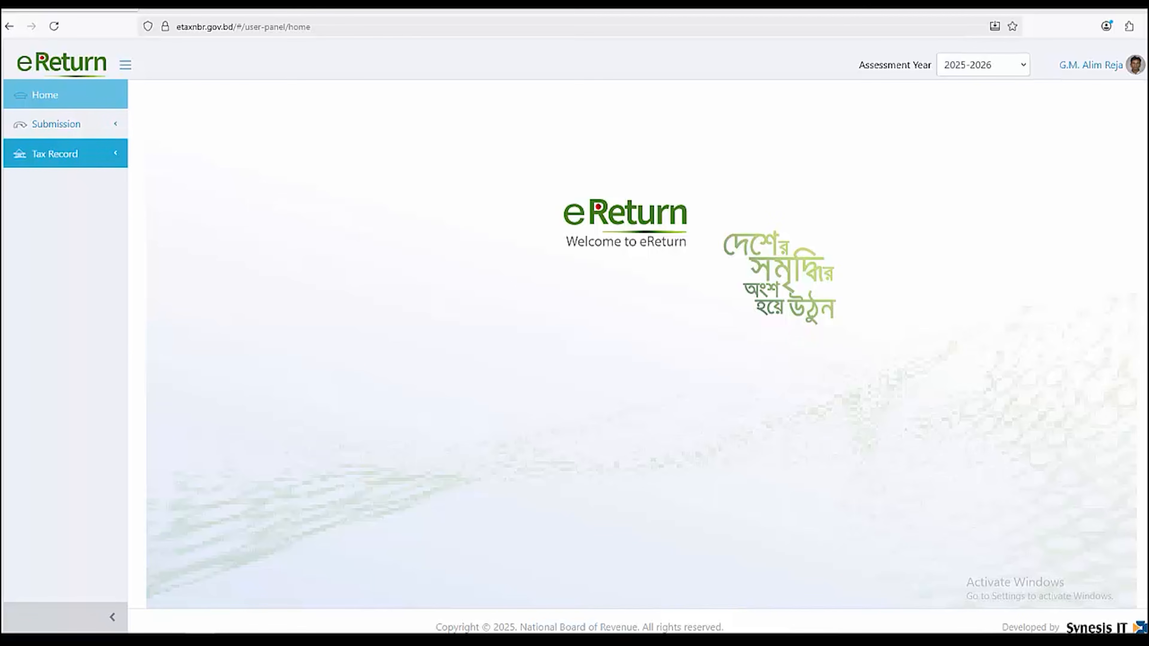
pyautogui.click(68, 154)
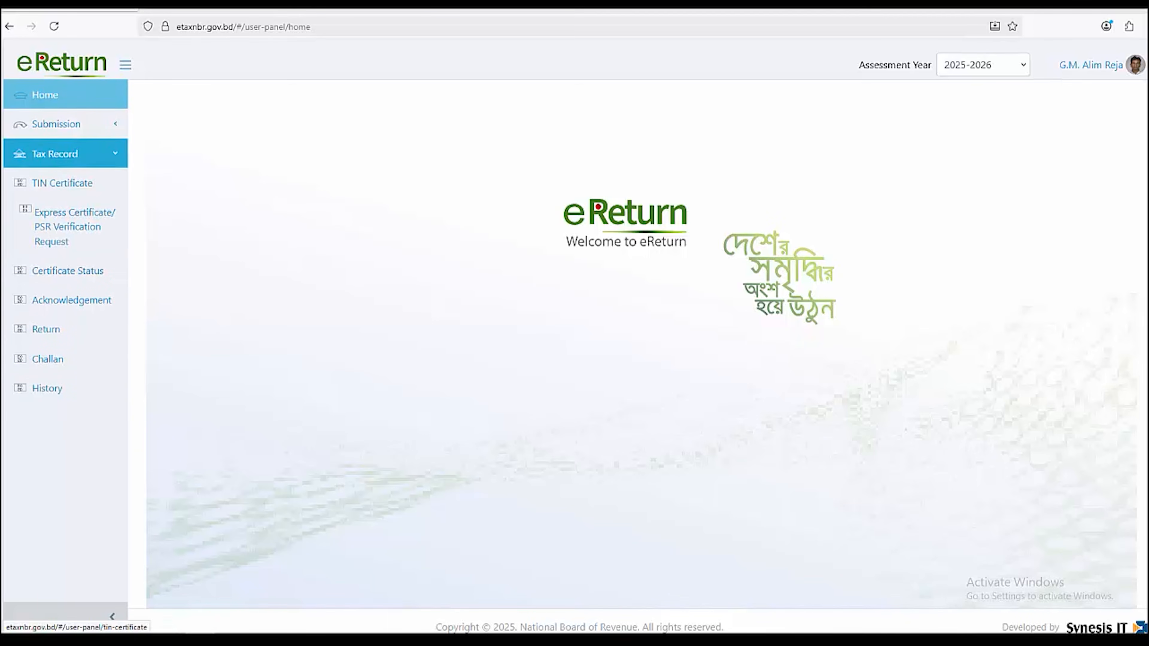
pyautogui.click(68, 154)
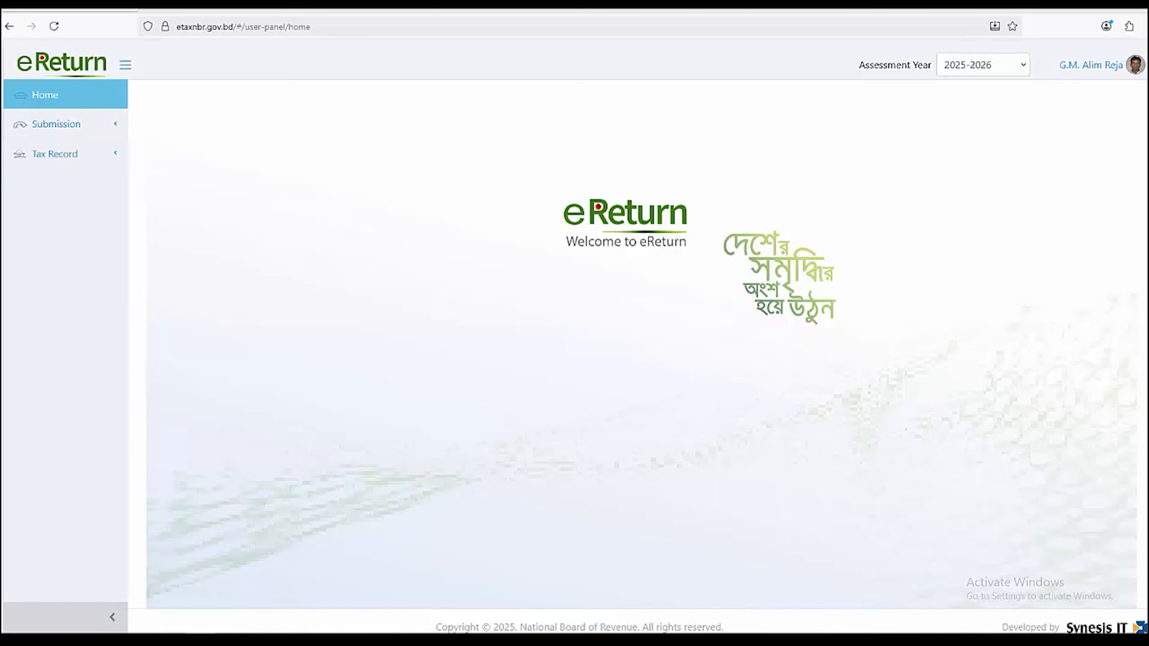
pyautogui.click(65, 124)
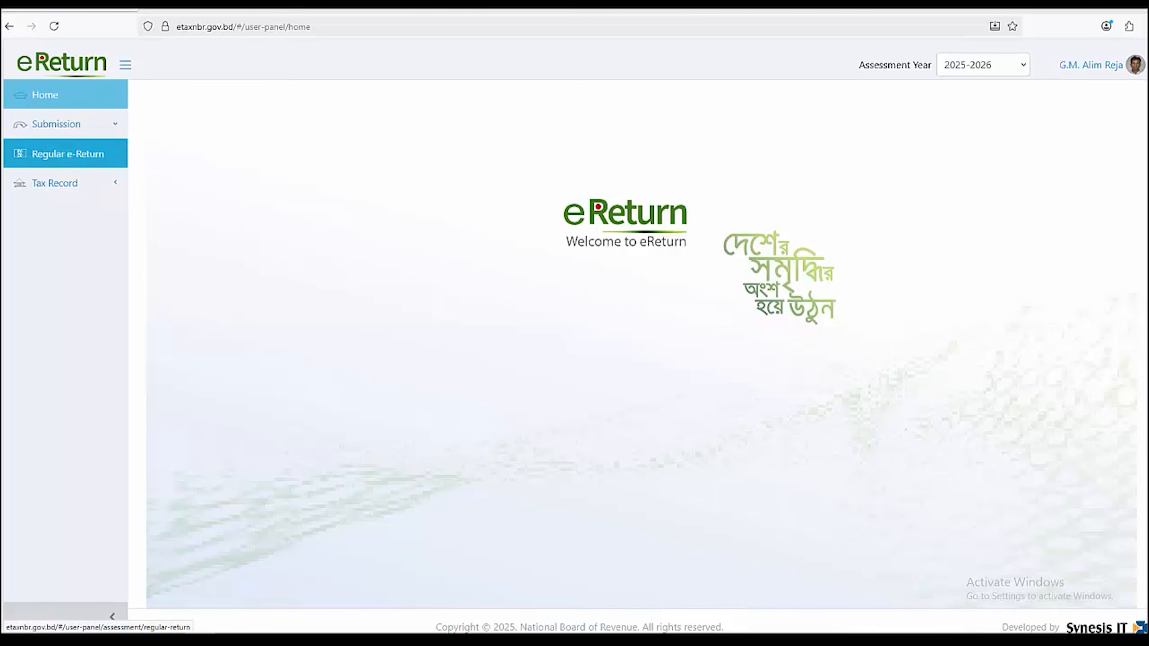
# Open the Regular e-Return form and review Self return scheme, 2025-2026 assessment year, and resident status
pyautogui.click(68, 154)
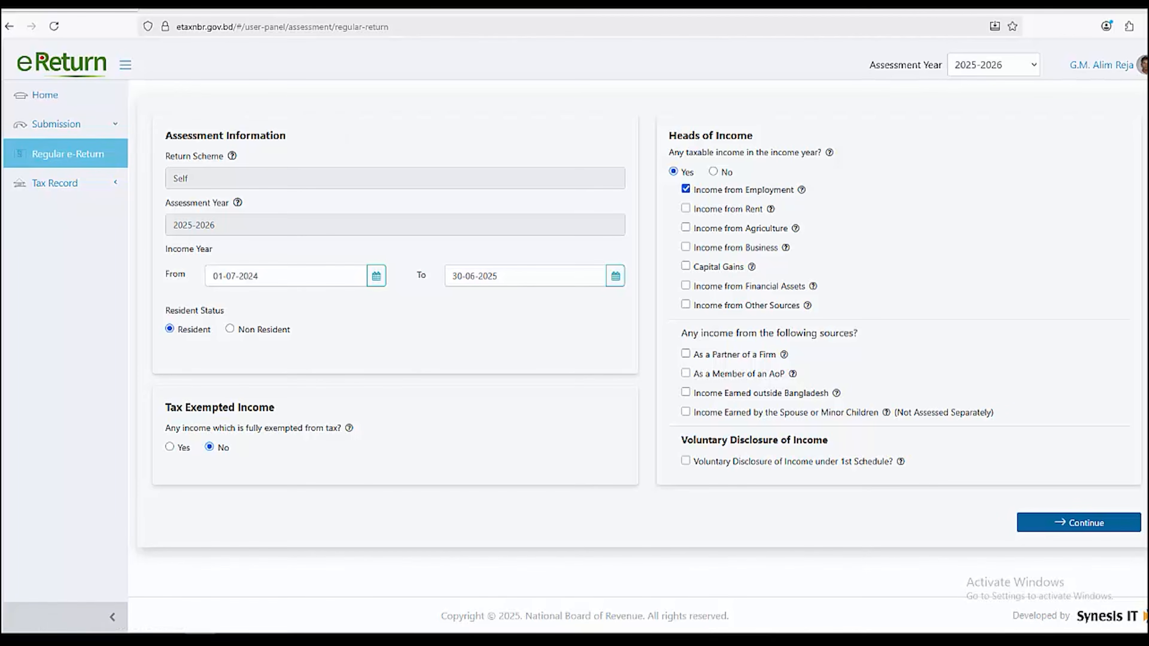
pyautogui.moveTo(165, 156); pyautogui.dragTo(224, 157)
pyautogui.click(189, 179)
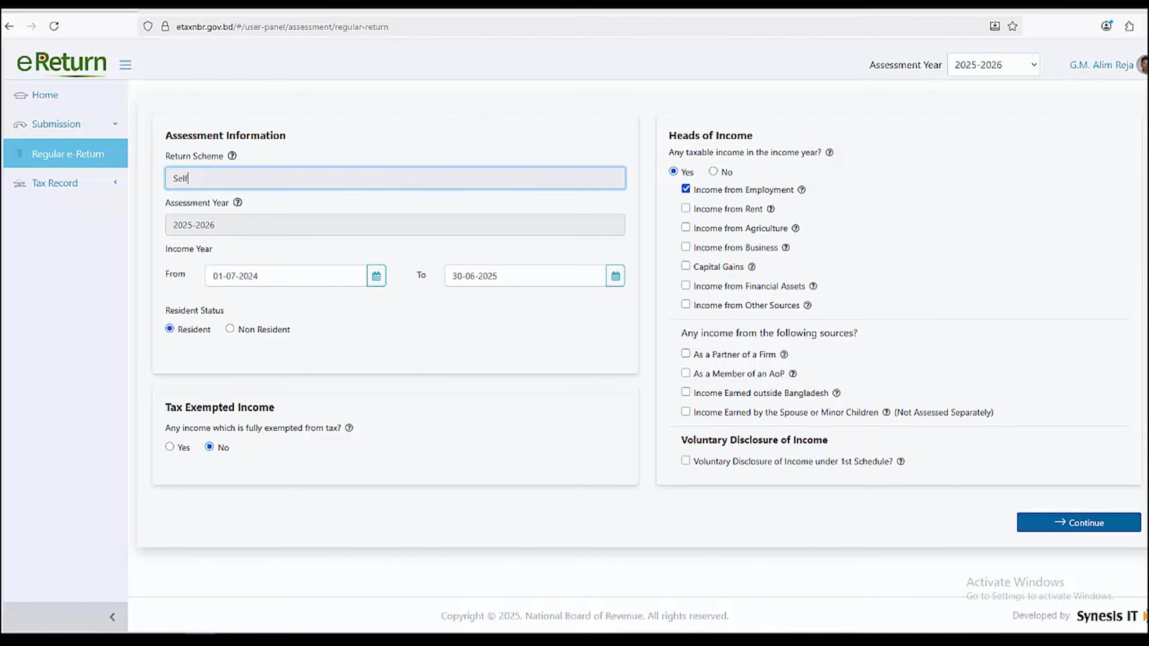
pyautogui.moveTo(166, 202); pyautogui.dragTo(216, 225)
pyautogui.click(230, 204)
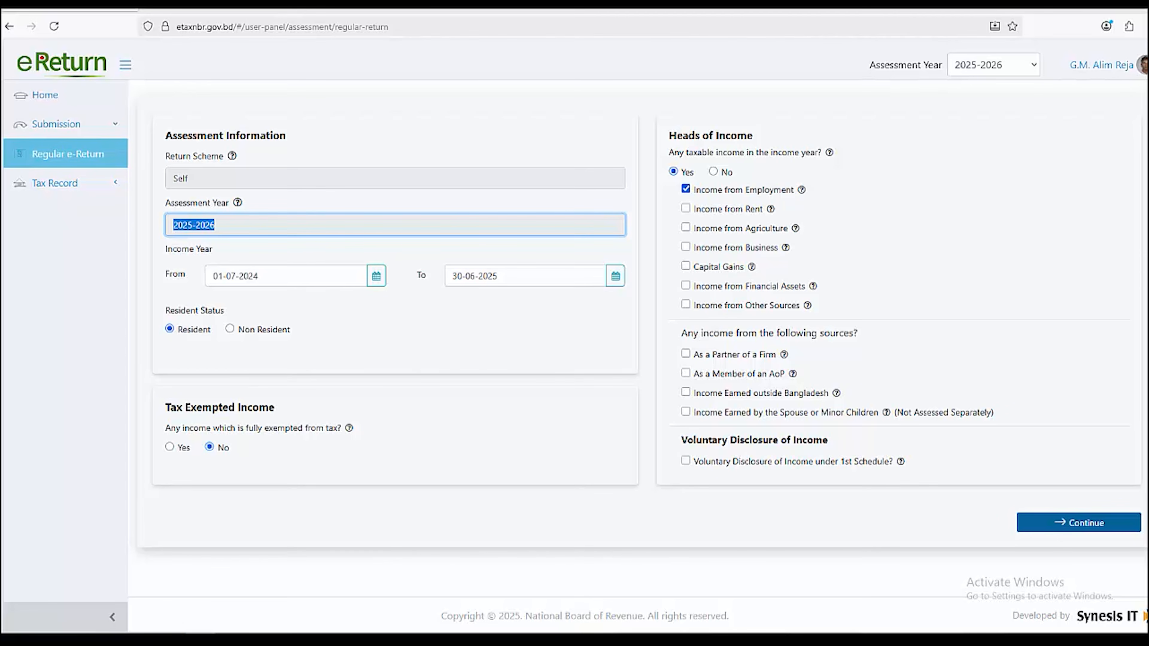
pyautogui.moveTo(165, 310); pyautogui.dragTo(223, 310)
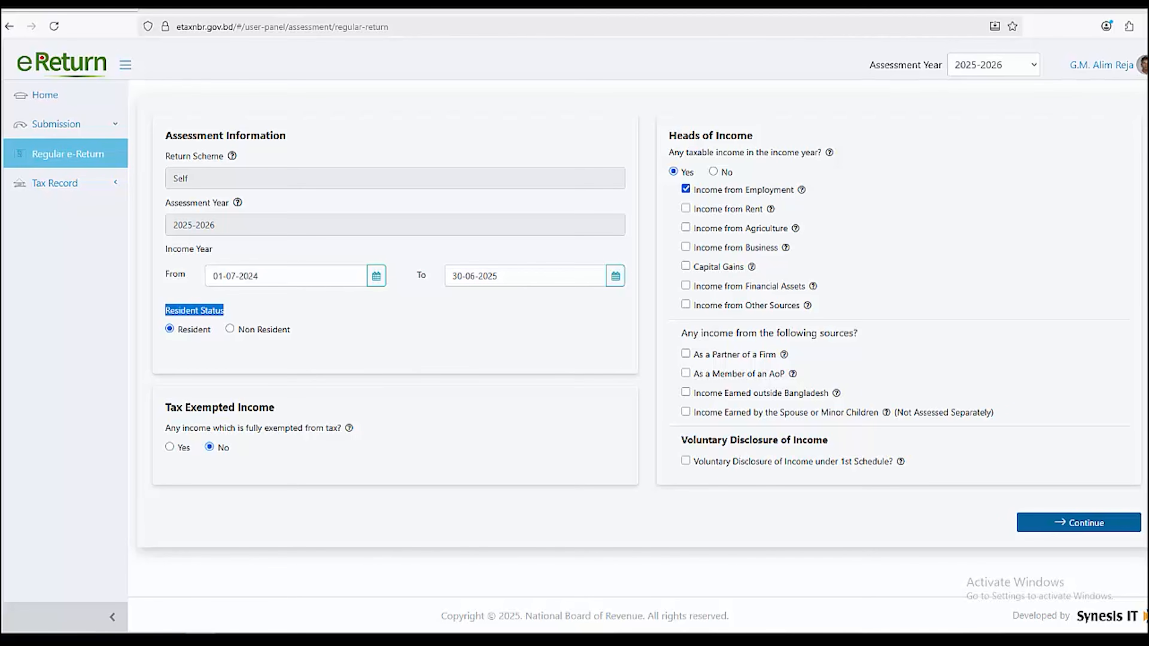
pyautogui.click(220, 312)
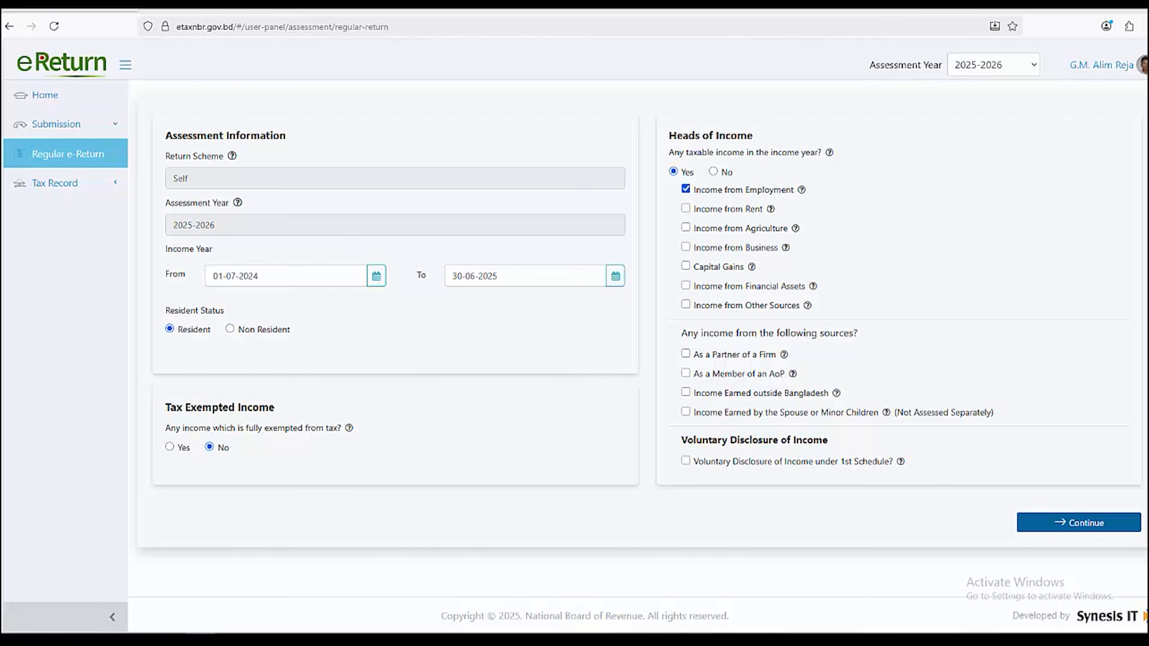
pyautogui.moveTo(165, 428); pyautogui.dragTo(343, 428)
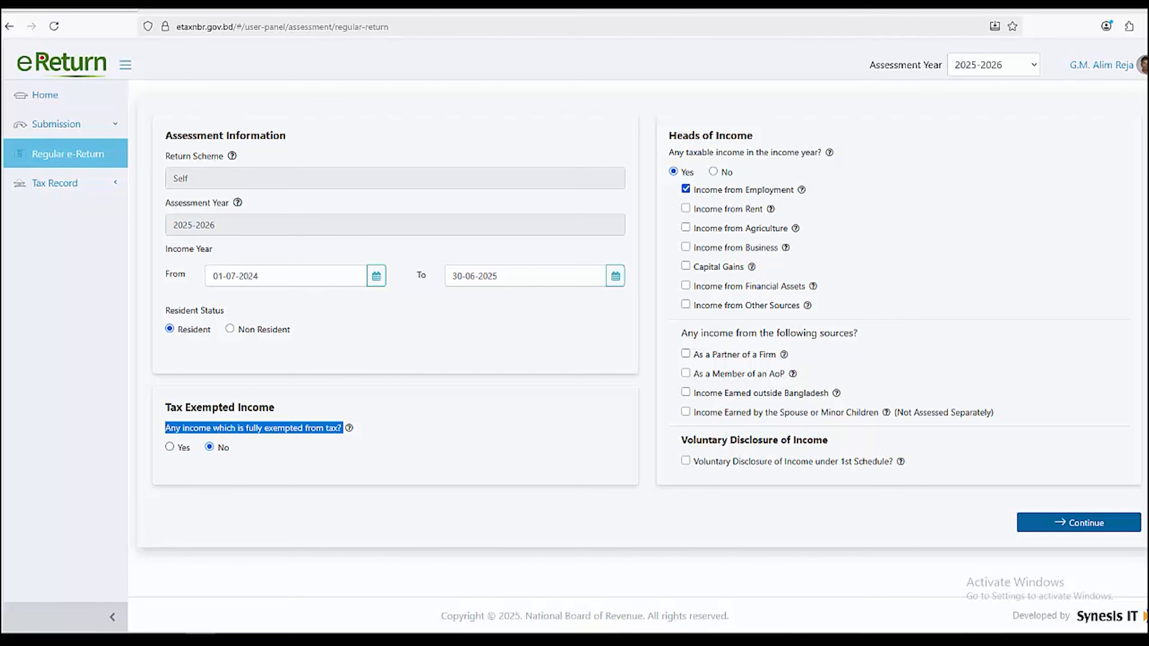
# Keep tax-exempt income at No and keep taxable income, with Income from Employment as the head
pyautogui.click(169, 447)
pyautogui.click(210, 447)
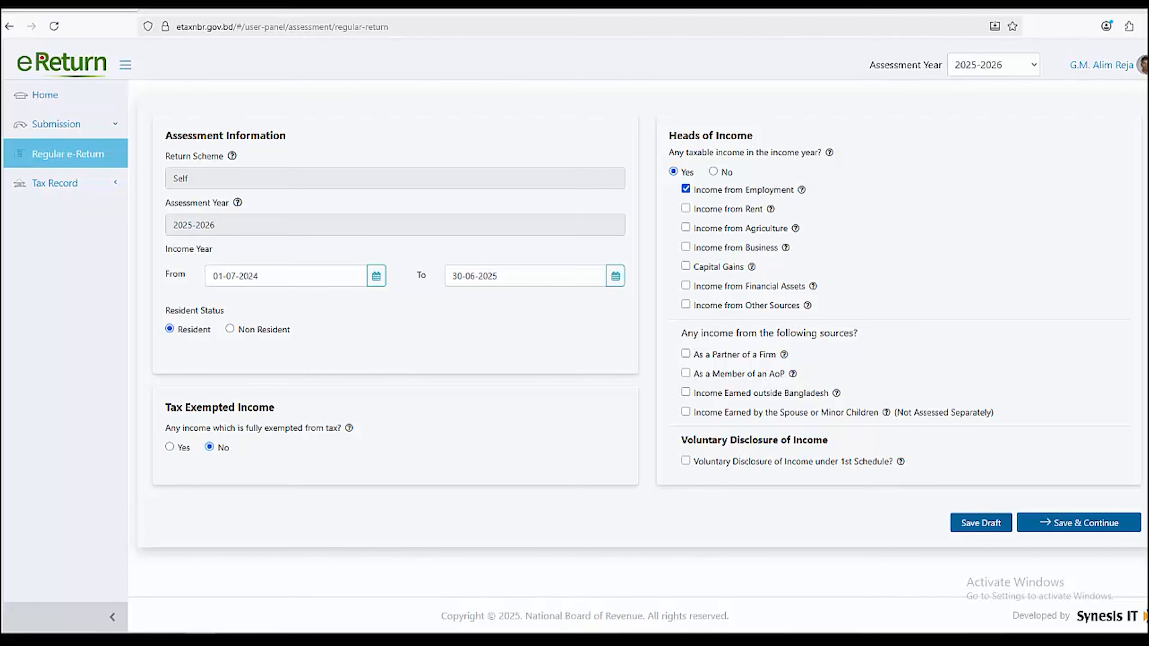
pyautogui.moveTo(669, 135); pyautogui.dragTo(753, 135)
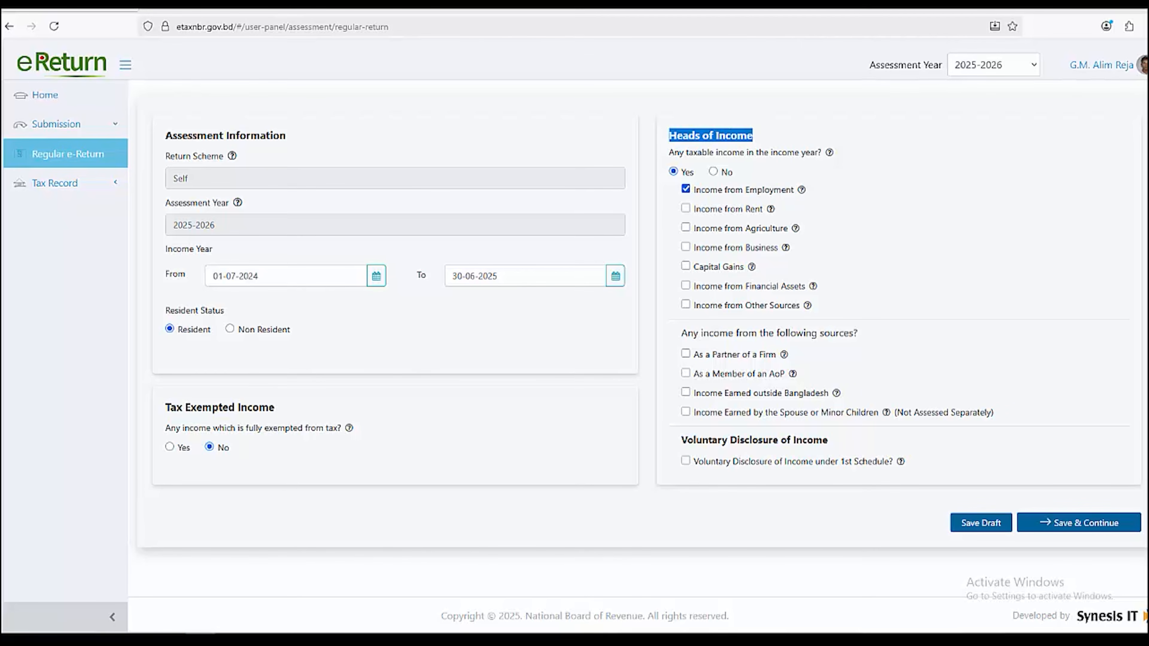
pyautogui.moveTo(668, 152); pyautogui.dragTo(825, 152)
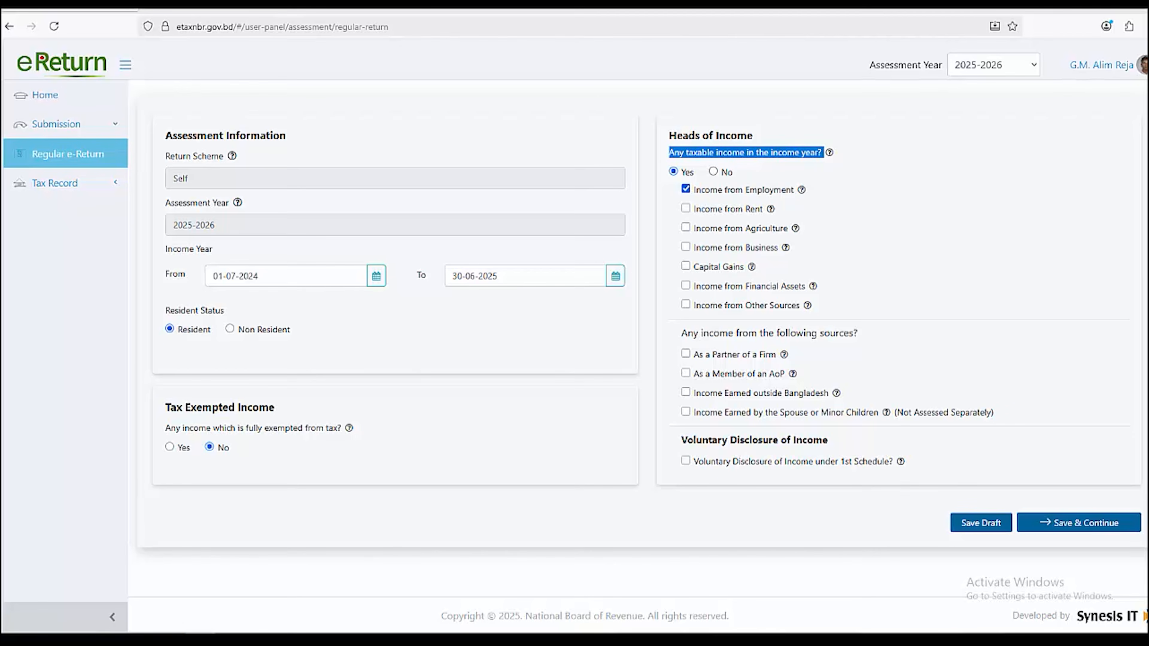
pyautogui.click(713, 171)
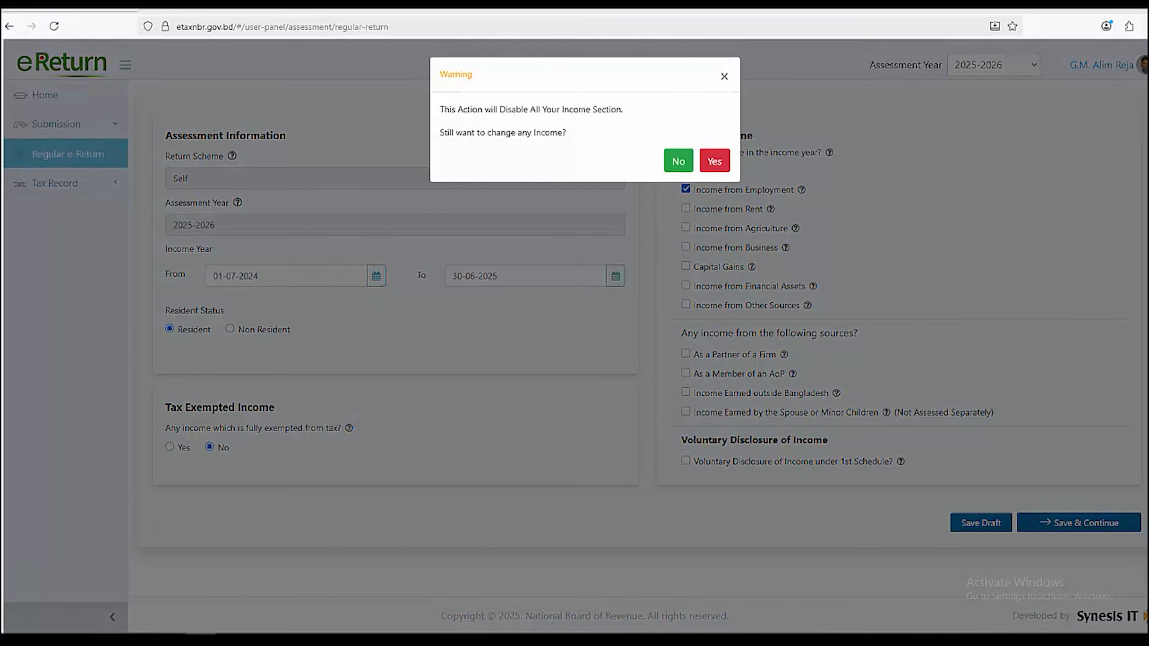
pyautogui.click(679, 161)
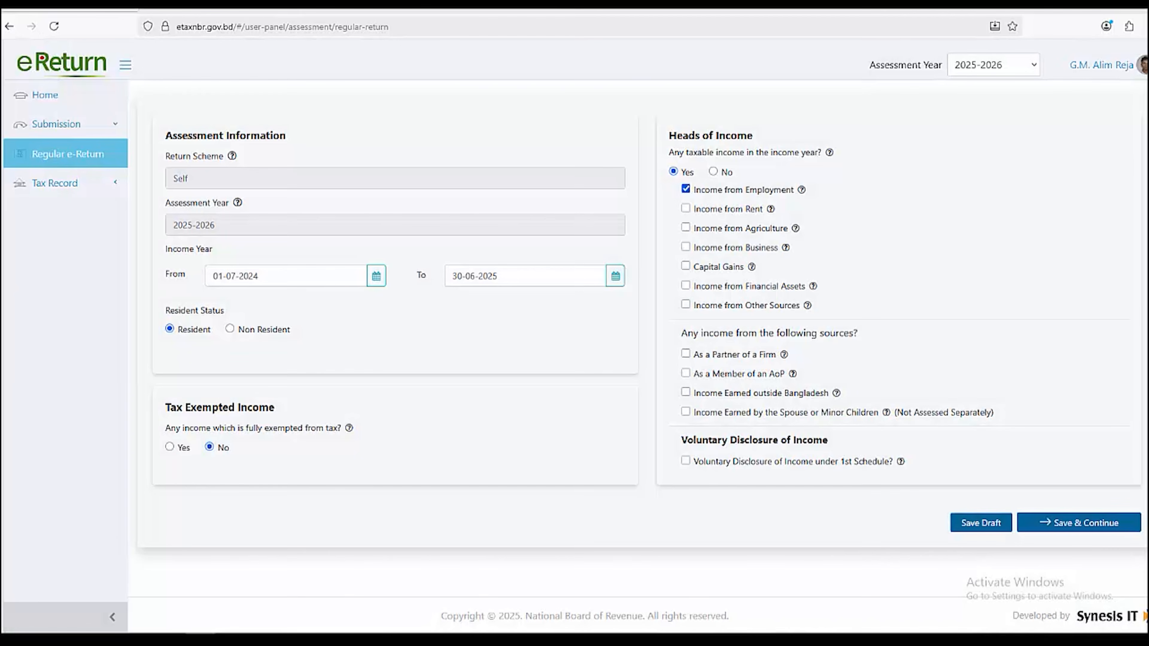
pyautogui.moveTo(700, 190); pyautogui.dragTo(796, 189)
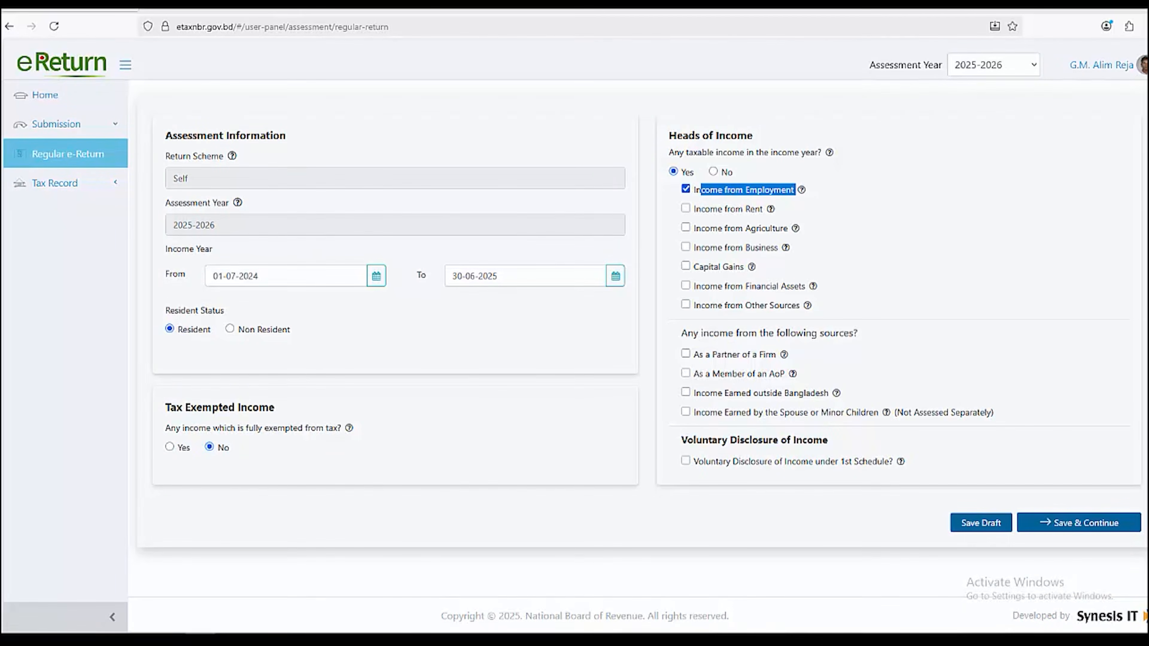
pyautogui.click(827, 192)
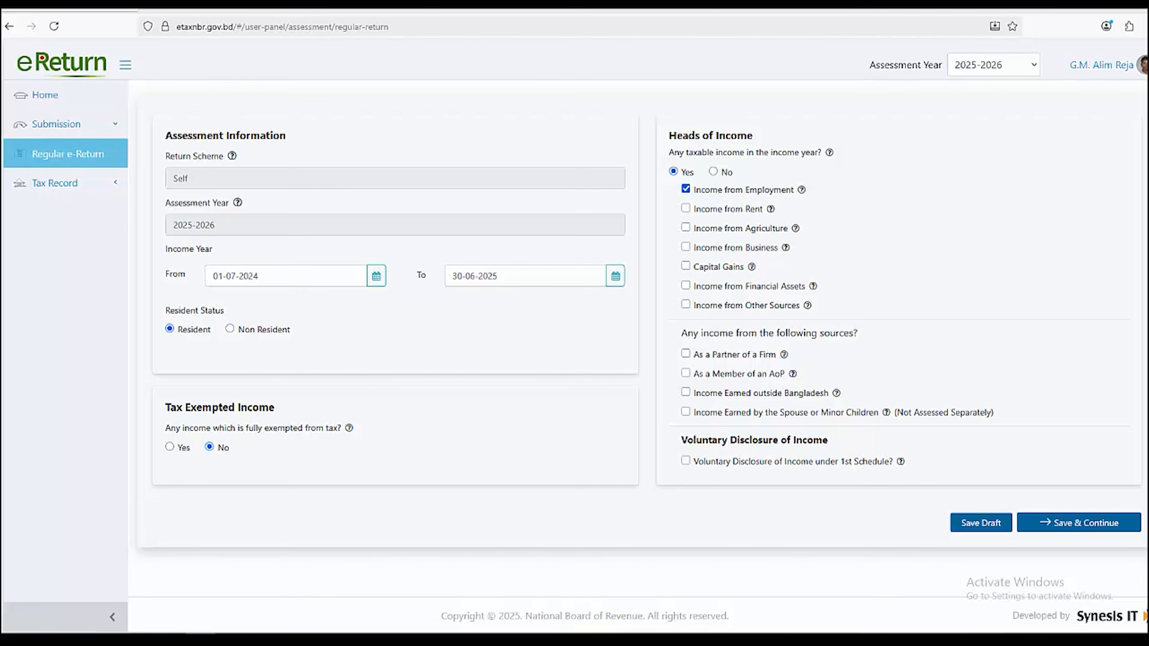
# Review the other-source income and Voluntary Disclosure questions, then save the assessment and continue
pyautogui.moveTo(680, 333); pyautogui.dragTo(857, 333)
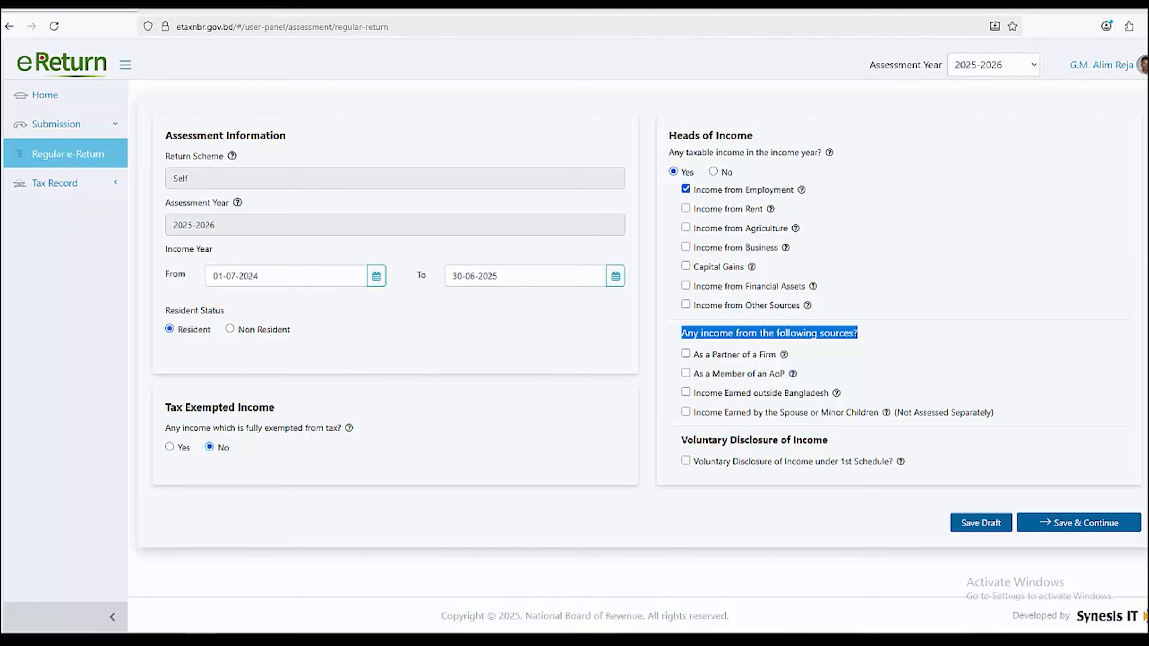
pyautogui.click(857, 334)
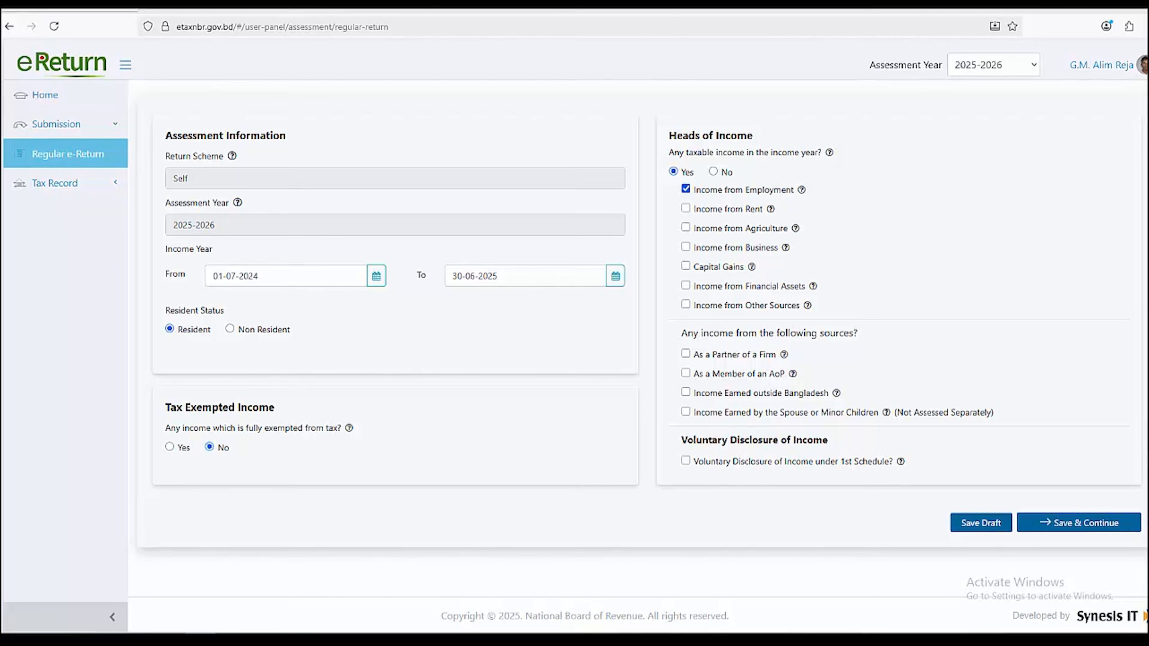
pyautogui.moveTo(994, 412); pyautogui.dragTo(694, 411)
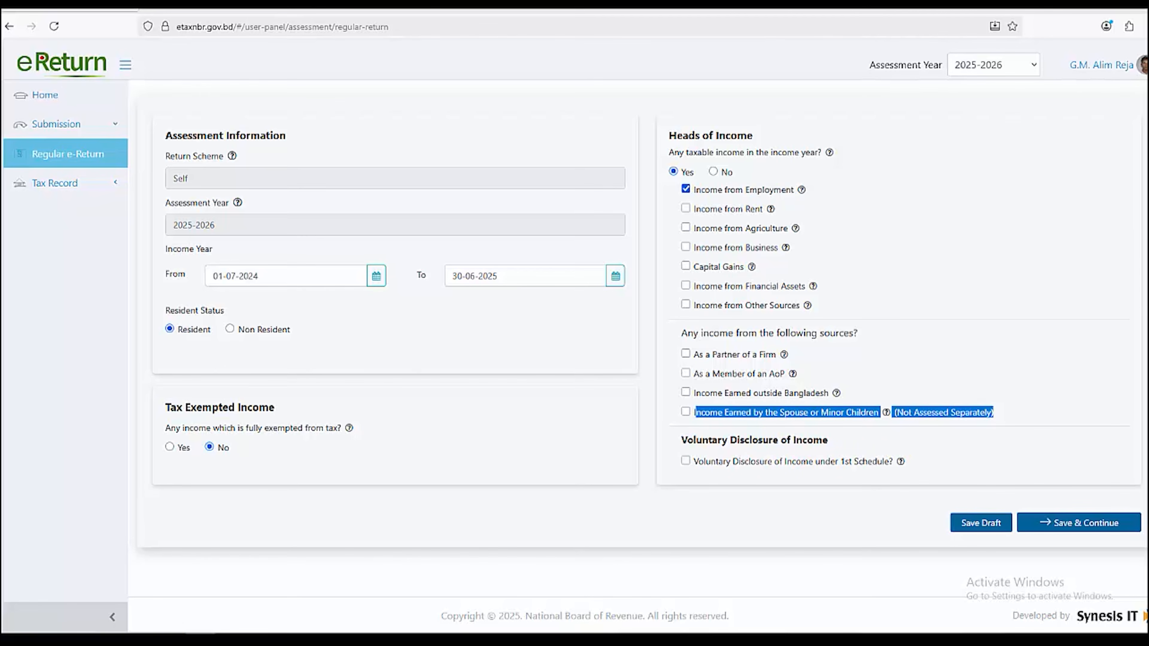
pyautogui.click(836, 428)
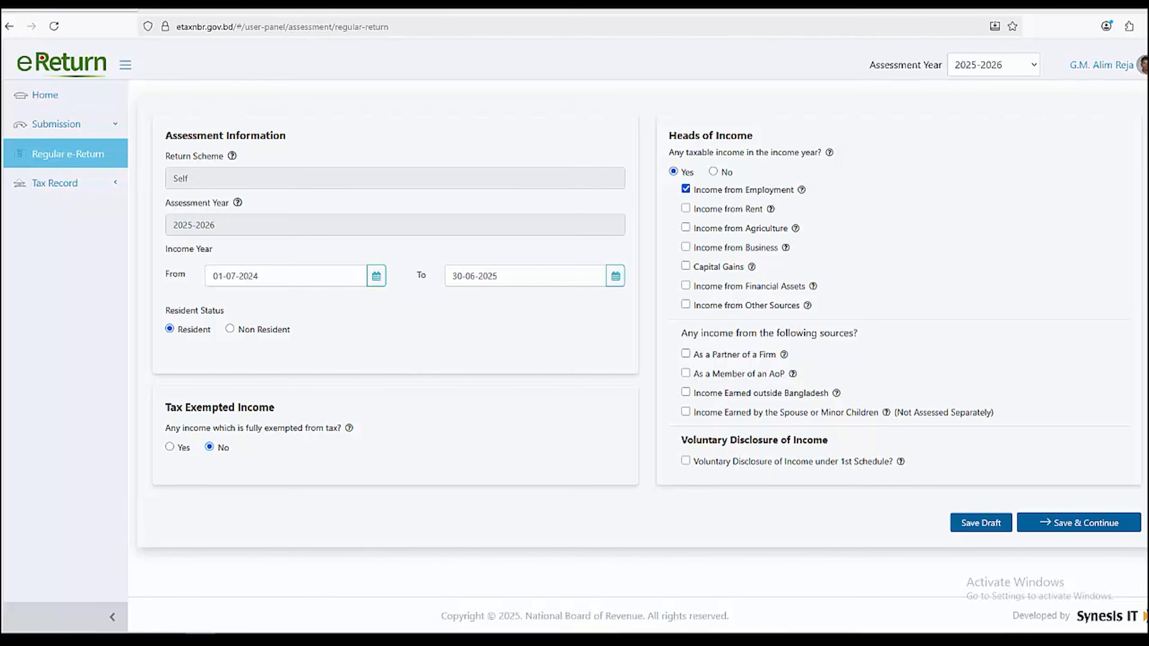
pyautogui.moveTo(681, 439); pyautogui.dragTo(829, 439)
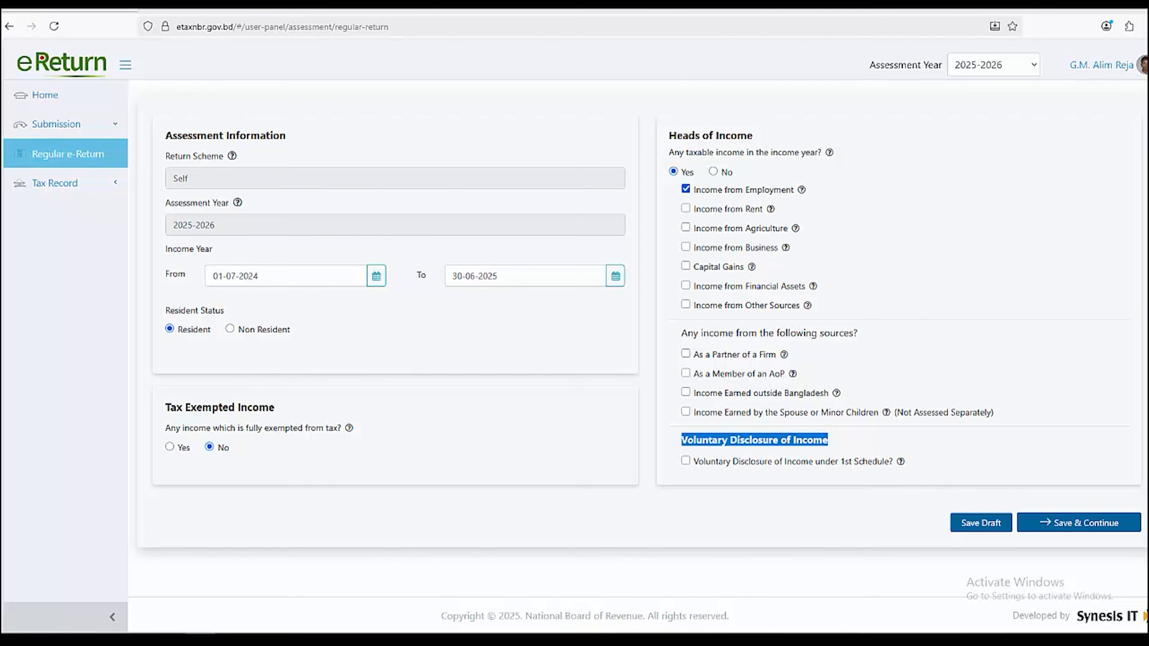
pyautogui.click(836, 441)
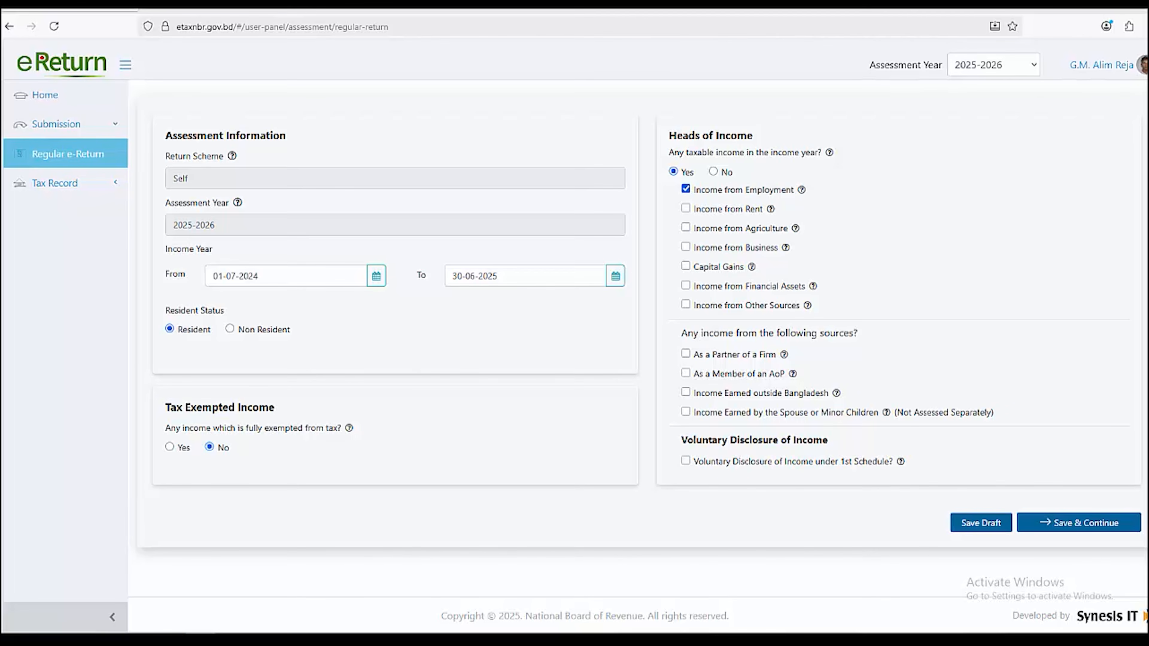
pyautogui.click(1079, 523)
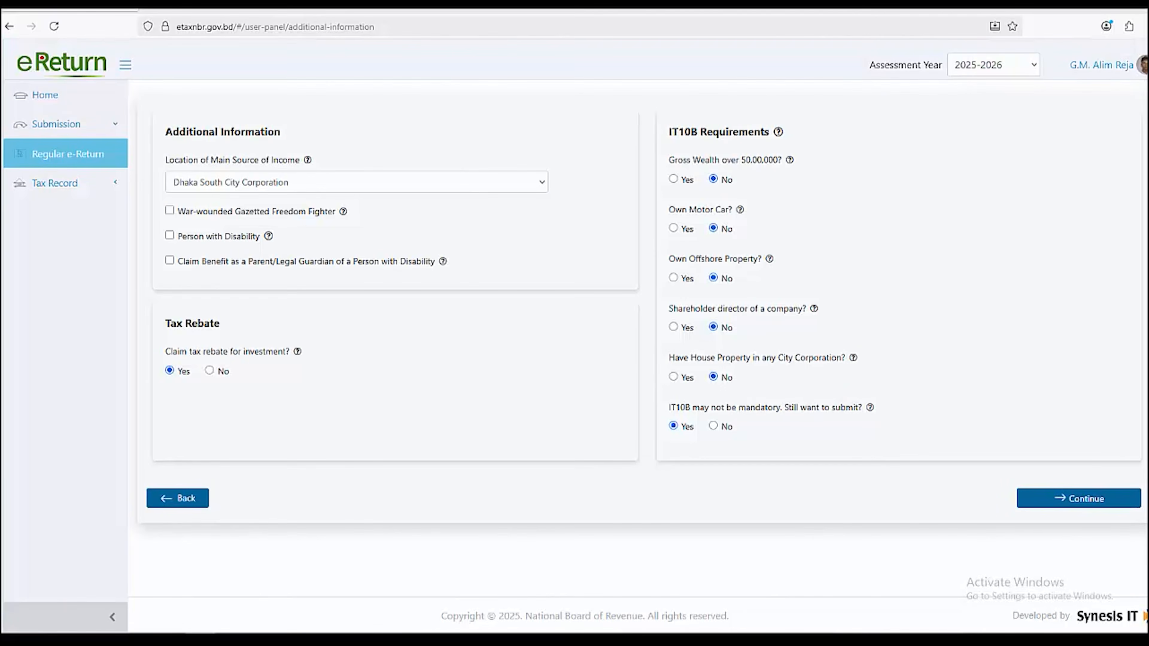
# Keep Dhaka South City Corporation as the location of the main source of income
pyautogui.moveTo(166, 132); pyautogui.dragTo(280, 131)
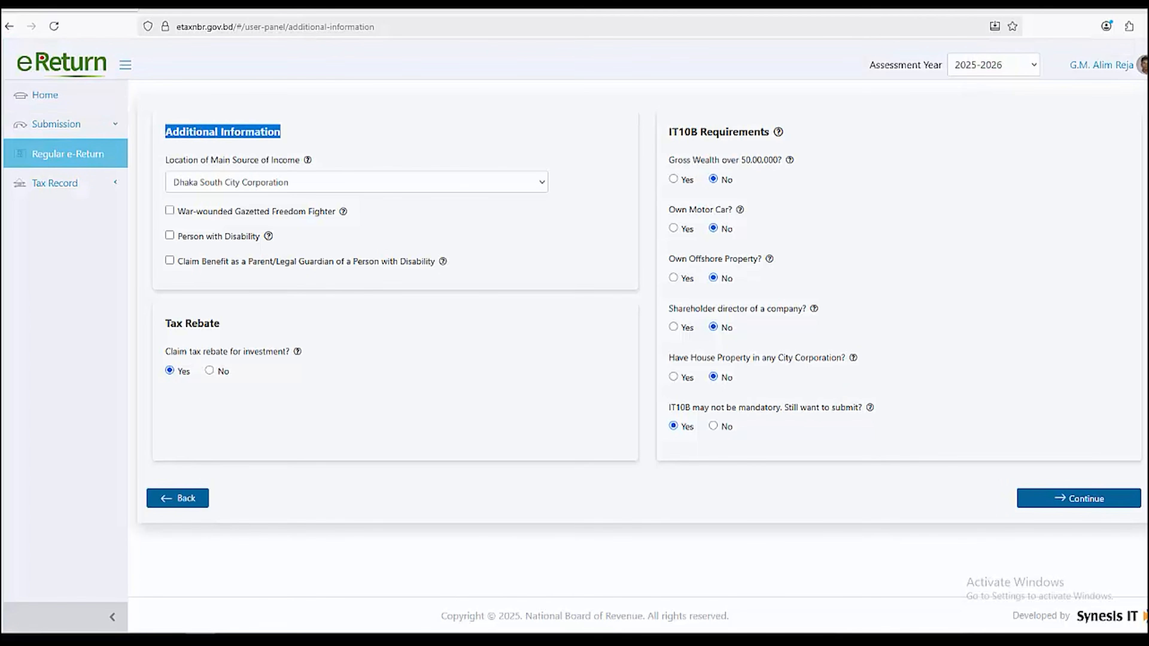
pyautogui.moveTo(165, 160); pyautogui.dragTo(302, 160)
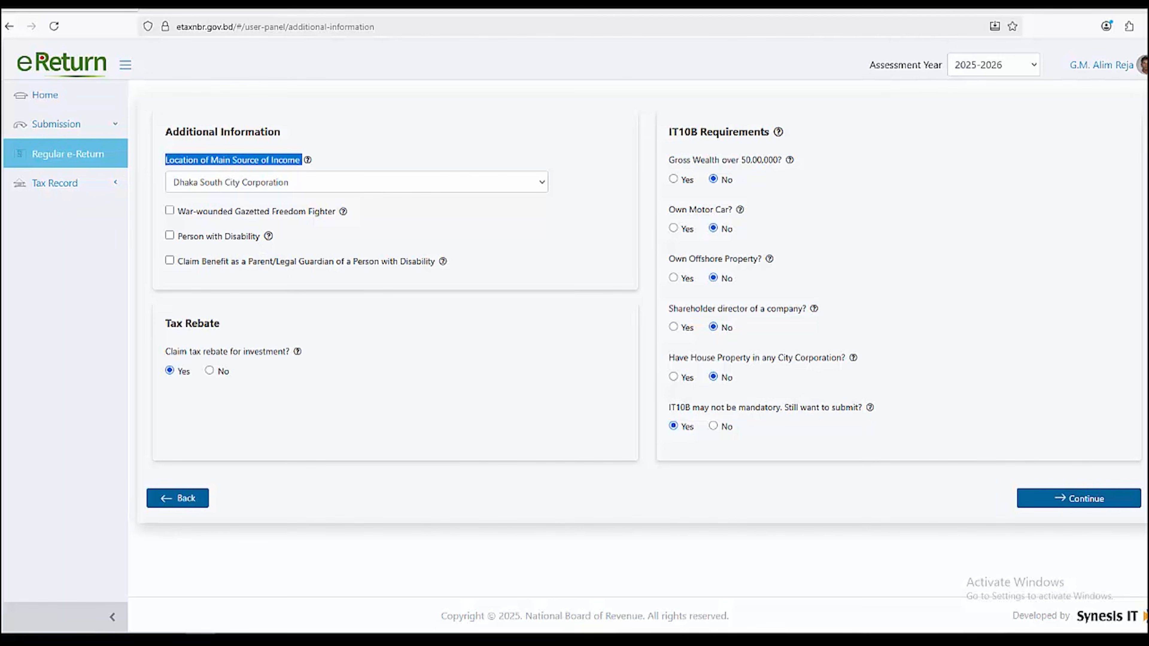
pyautogui.click(302, 160)
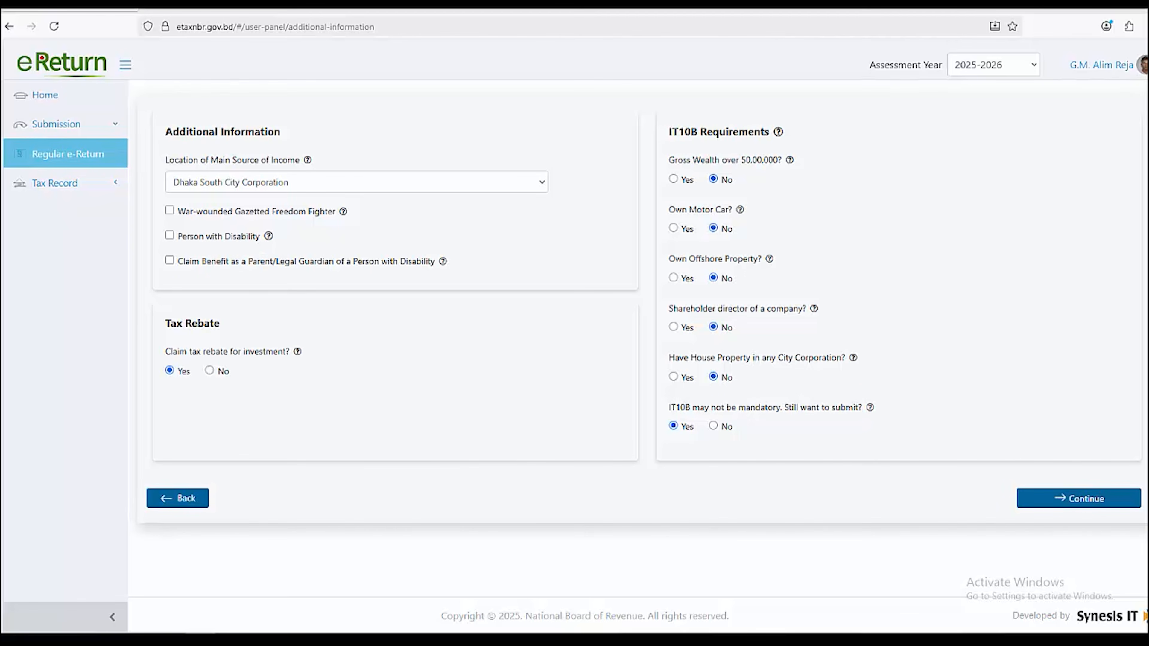
pyautogui.click(356, 182)
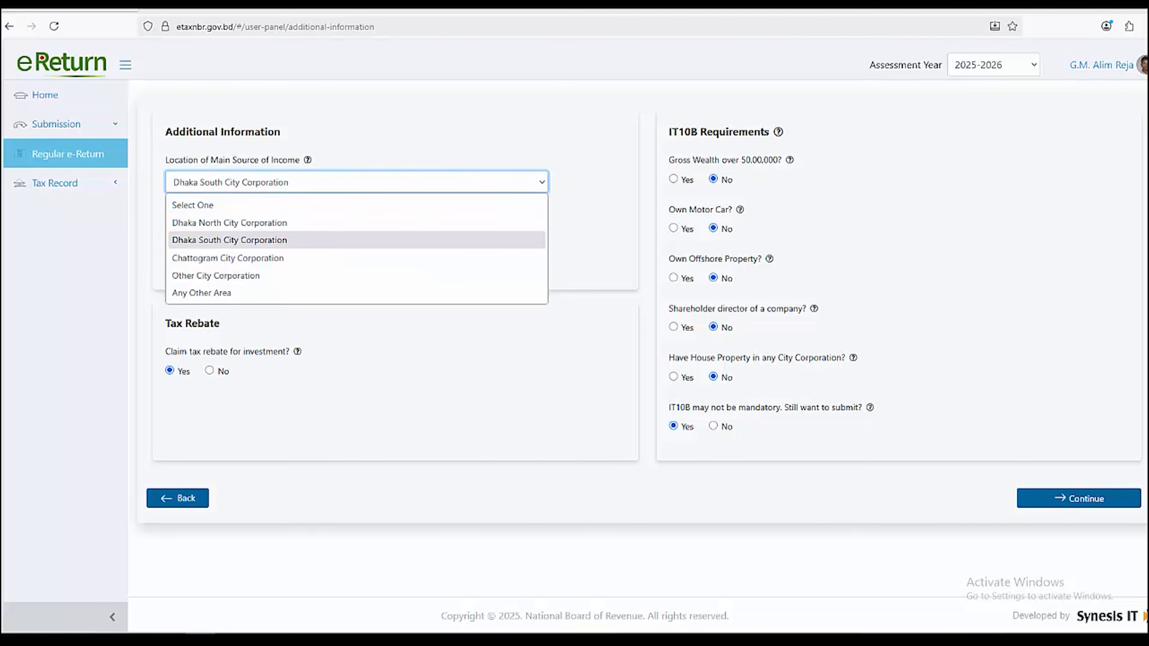
pyautogui.click(230, 240)
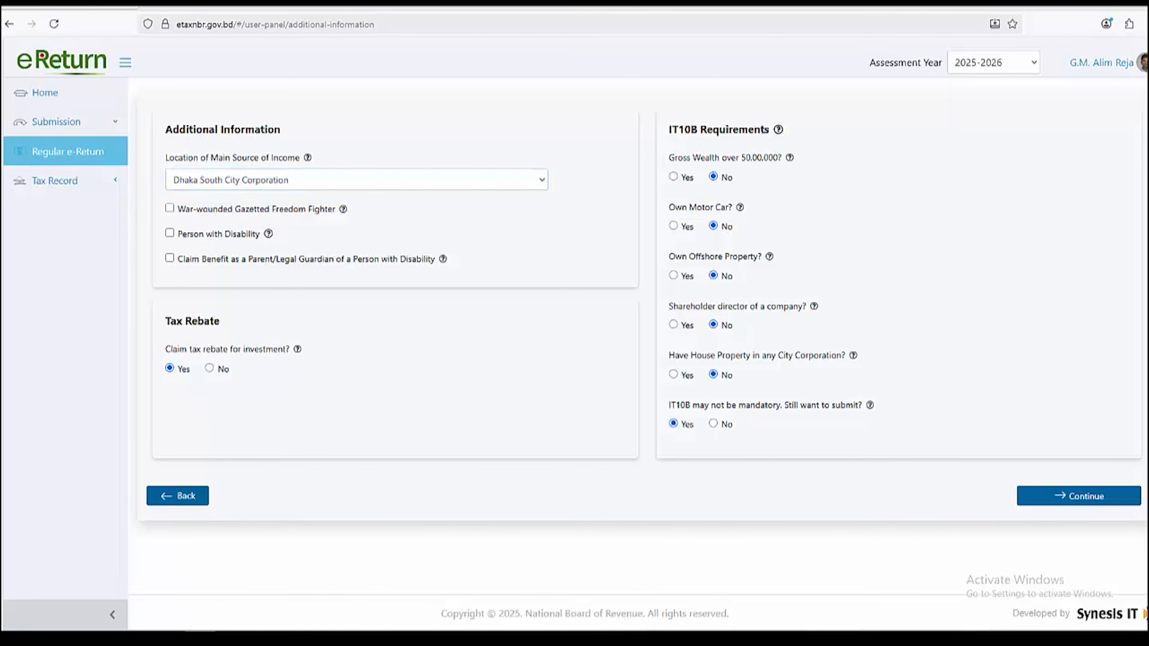
# Review the Tax Rebate and IT10B Requirements answers, then continue to income details
pyautogui.moveTo(165, 321); pyautogui.dragTo(220, 321)
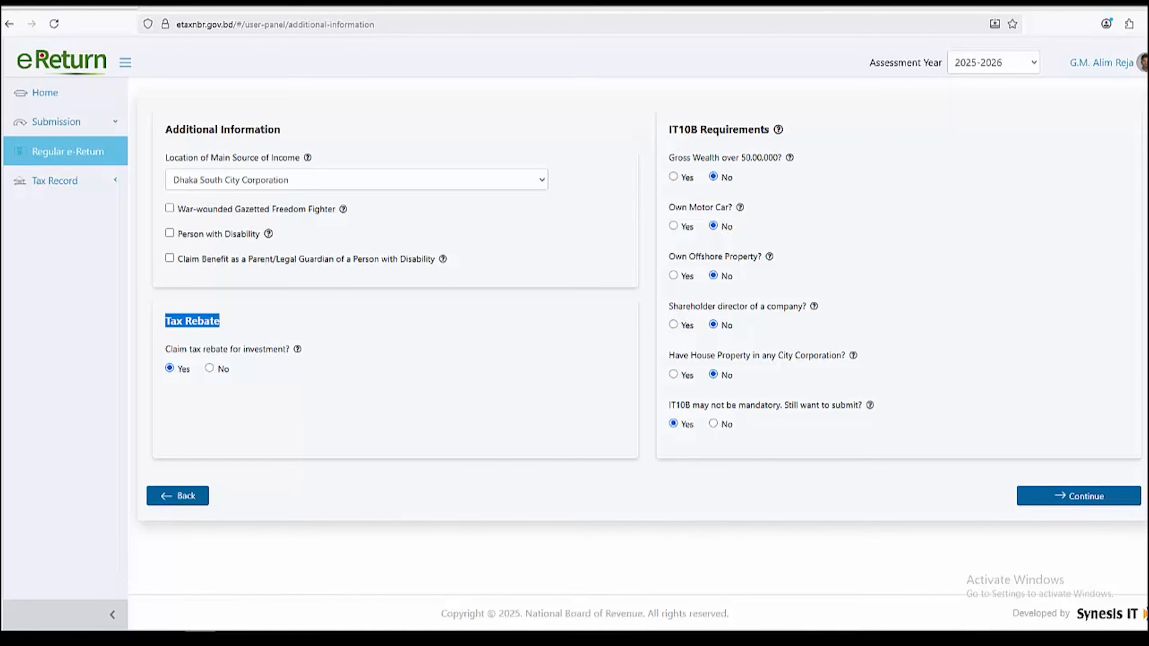
pyautogui.moveTo(668, 130); pyautogui.dragTo(785, 157)
pyautogui.click(796, 159)
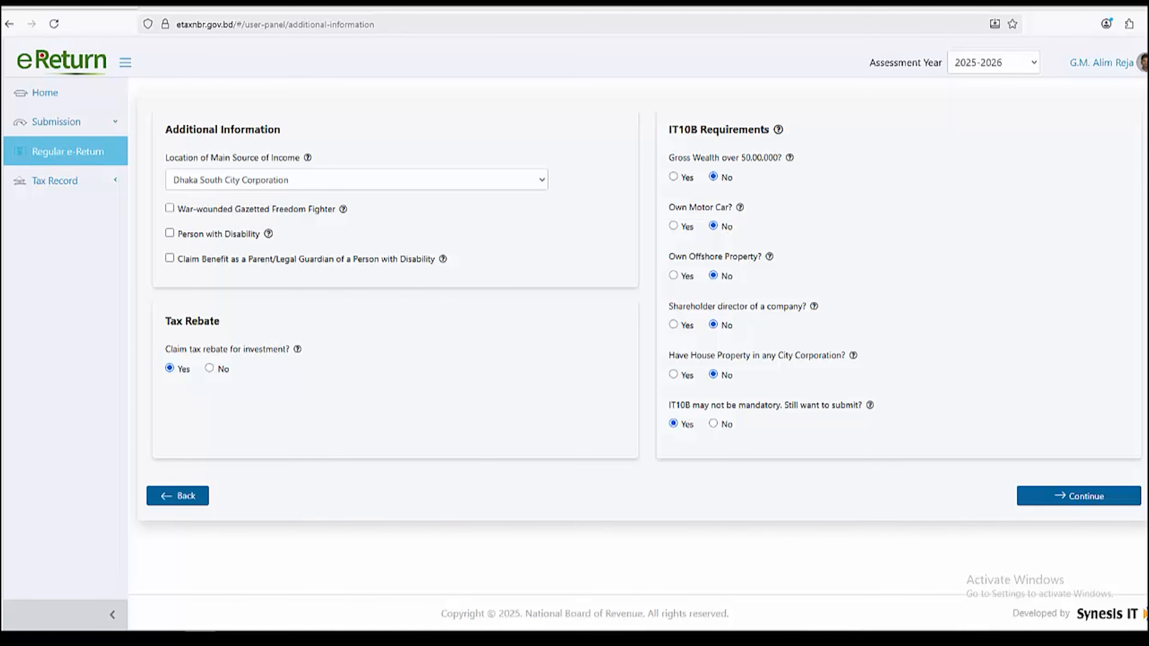
pyautogui.click(1078, 496)
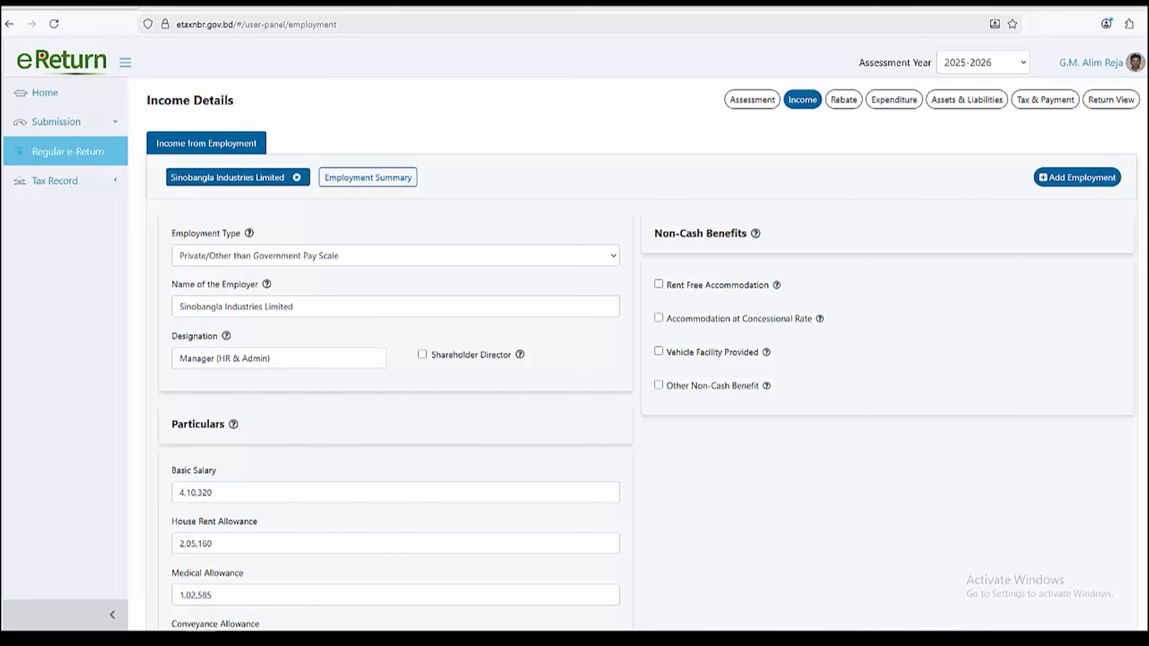
pyautogui.moveTo(171, 234); pyautogui.dragTo(249, 232)
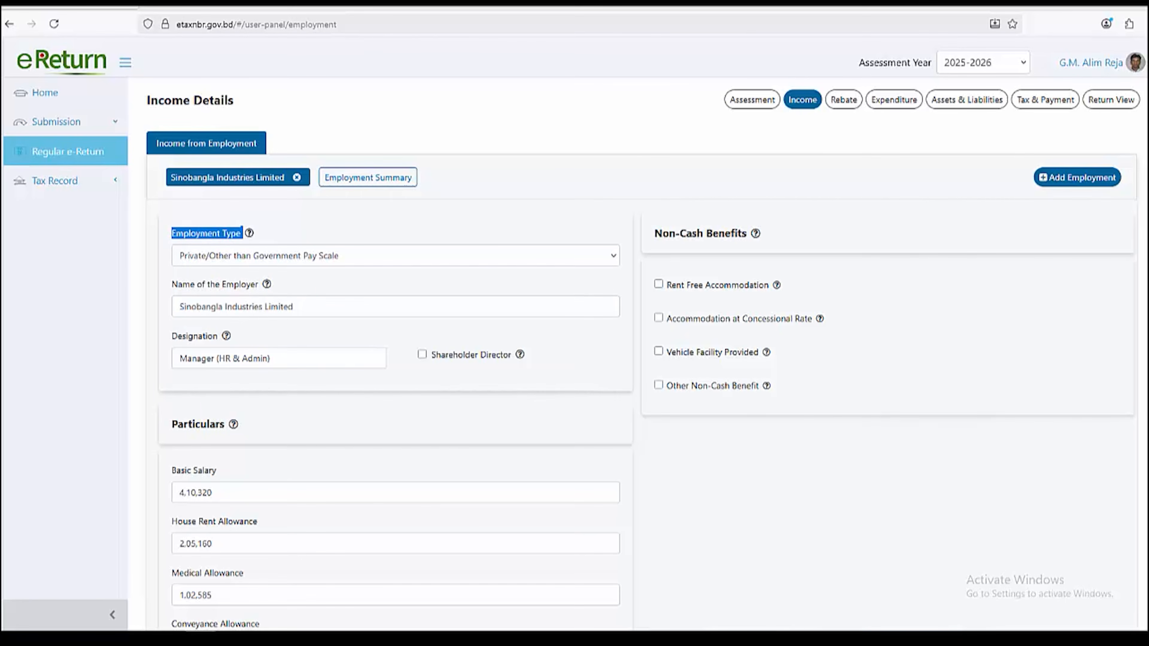
pyautogui.click(271, 231)
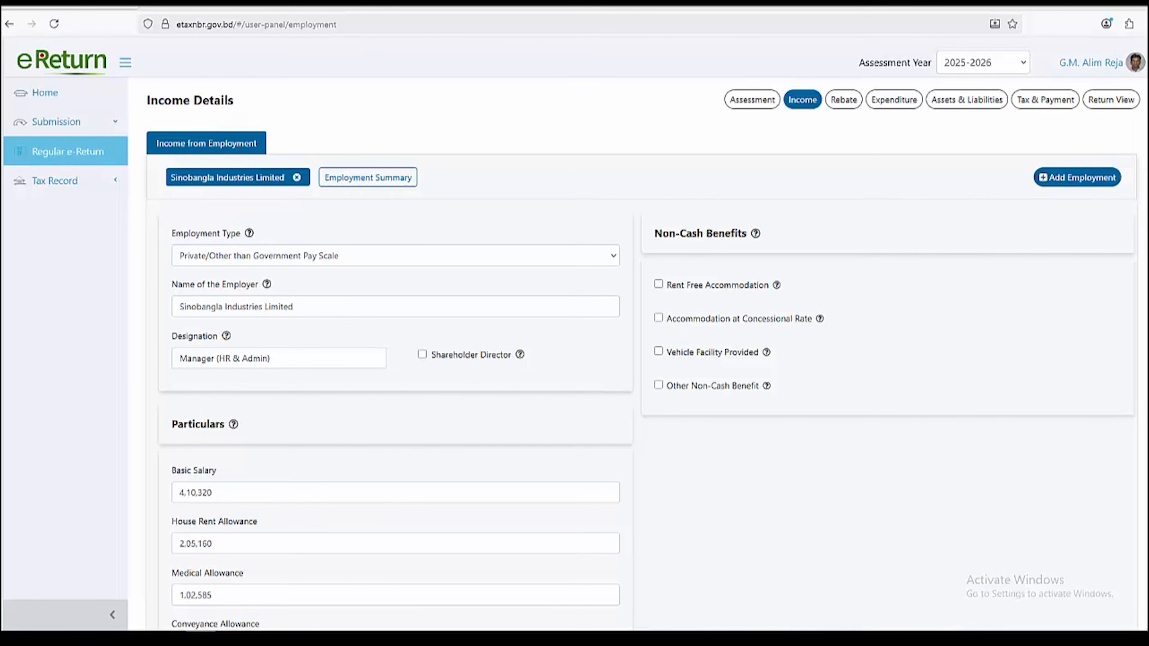
pyautogui.moveTo(172, 284); pyautogui.dragTo(178, 307)
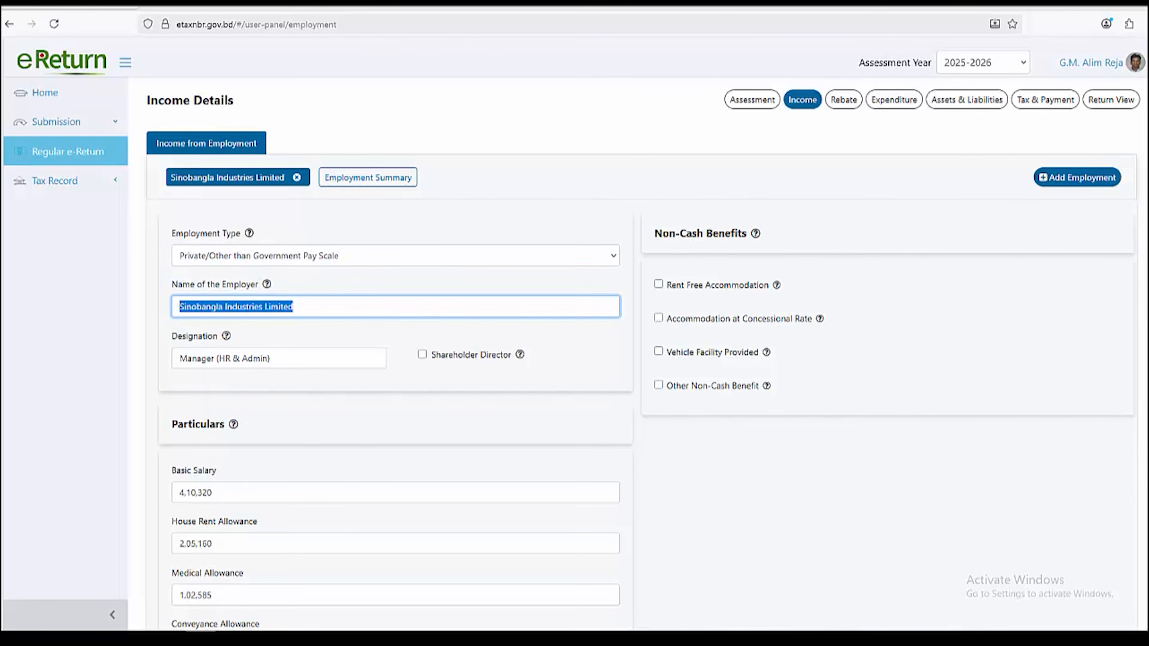
pyautogui.moveTo(171, 336); pyautogui.dragTo(178, 359)
pyautogui.scroll(-2, 179, 358)
pyautogui.scroll(-4, 396, 317)
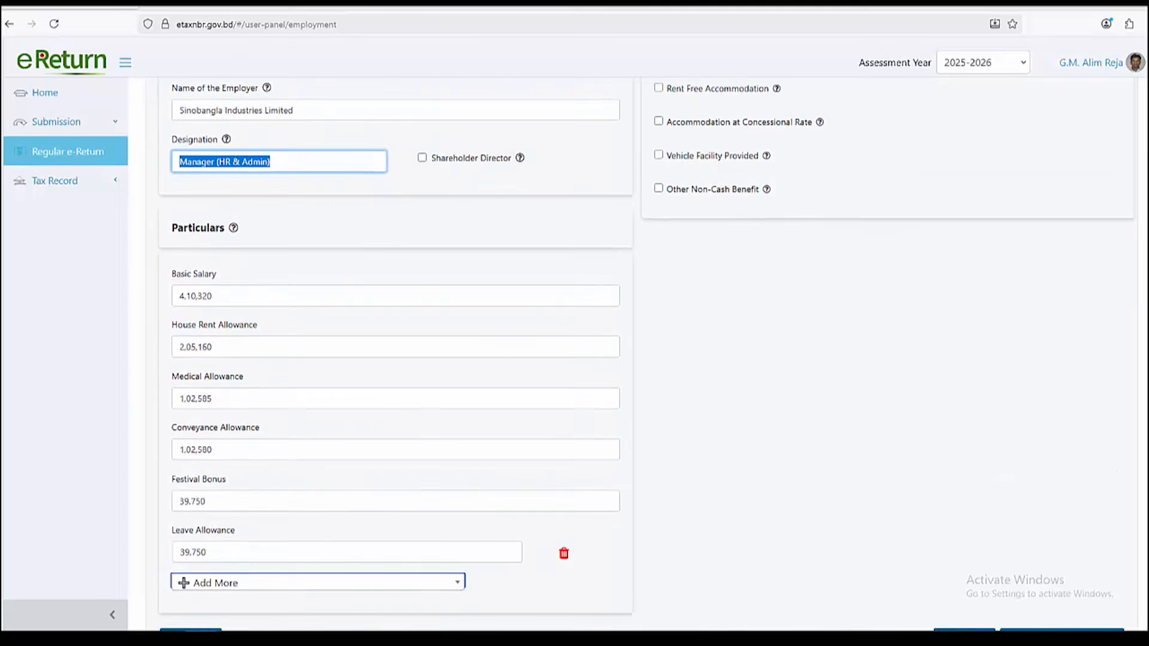
pyautogui.moveTo(172, 170); pyautogui.dragTo(227, 171)
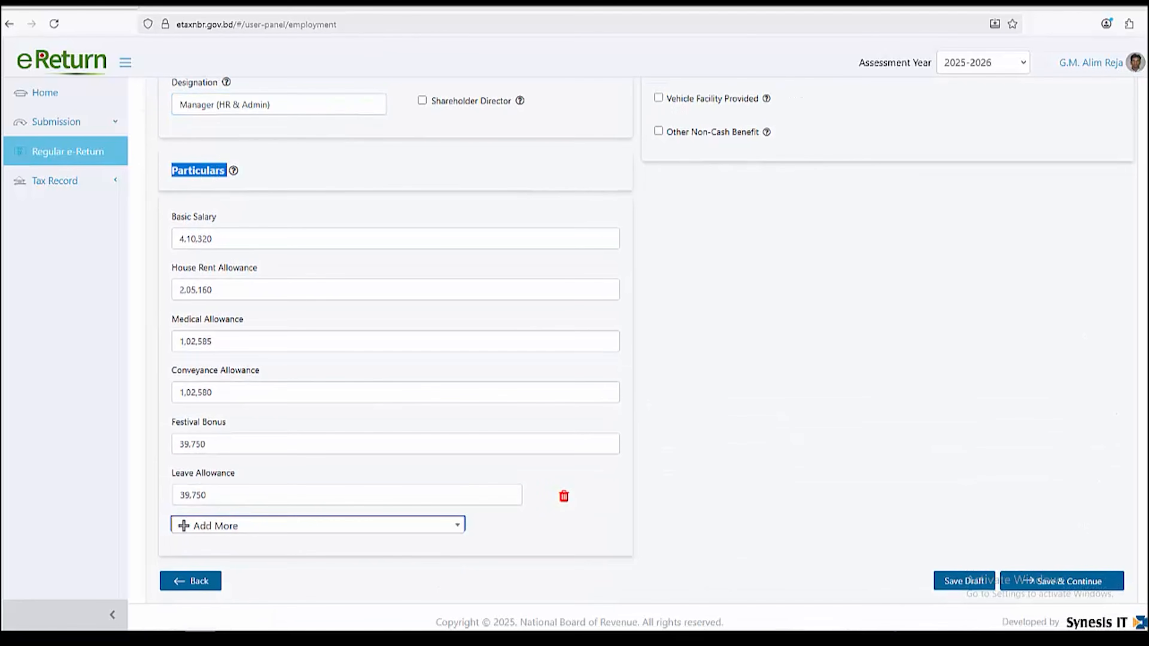
pyautogui.click(225, 171)
pyautogui.moveTo(213, 239); pyautogui.dragTo(179, 239)
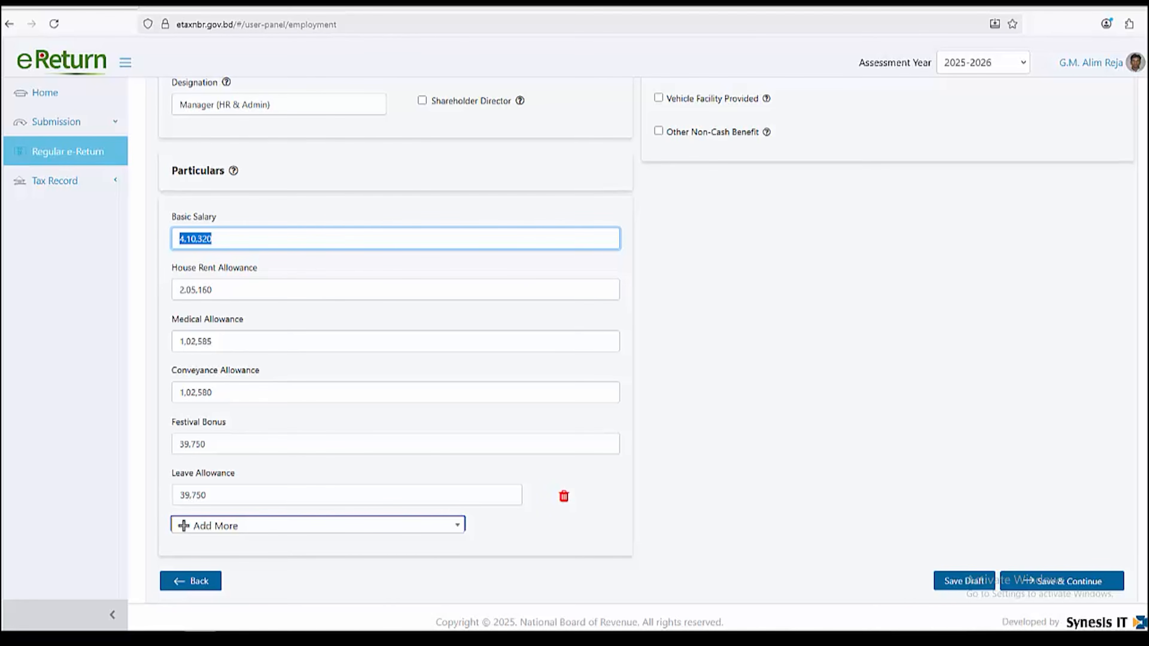
pyautogui.scroll(5, 574, 353)
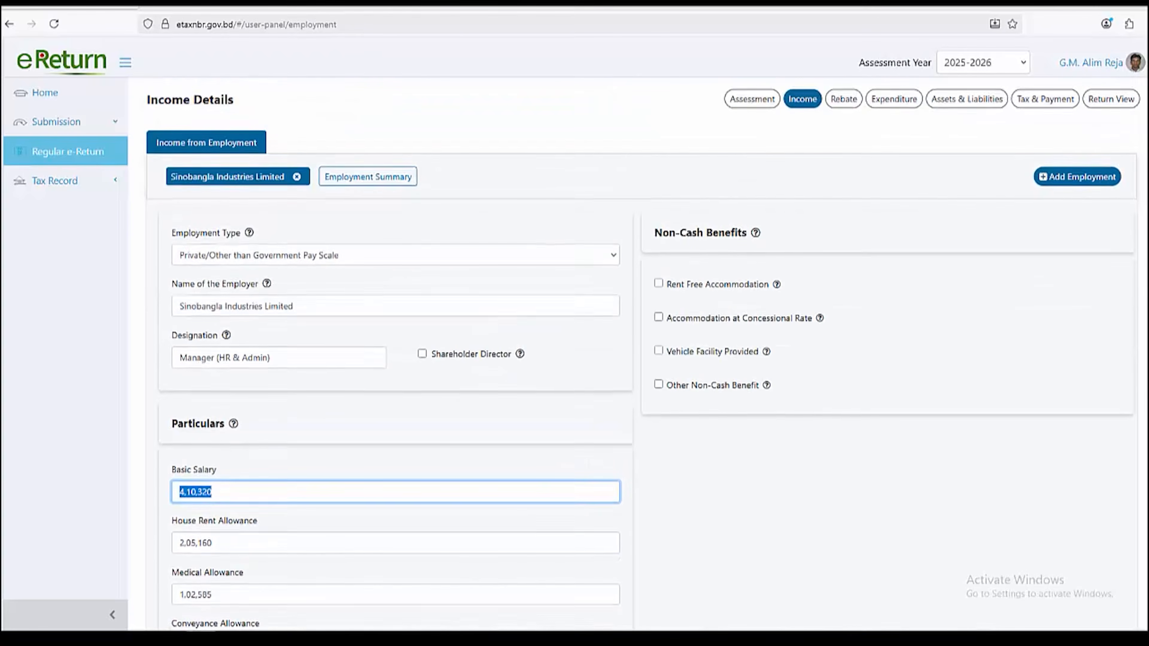
pyautogui.moveTo(654, 233); pyautogui.dragTo(749, 233)
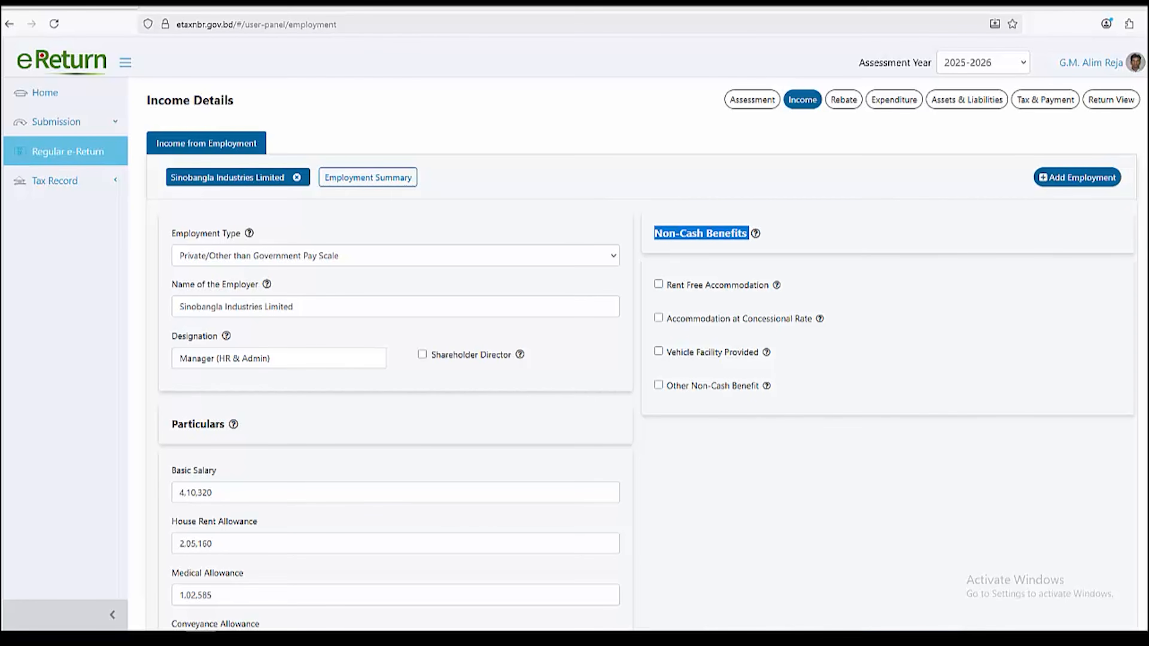
pyautogui.scroll(-2, 641, 353)
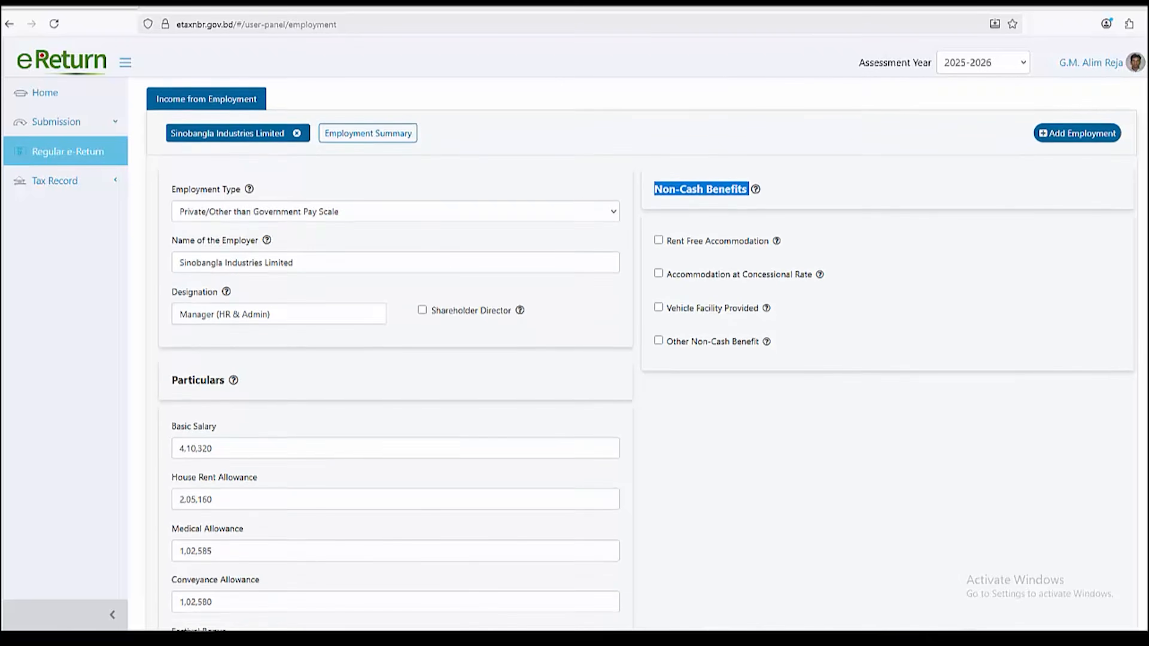
pyautogui.scroll(2, 642, 353)
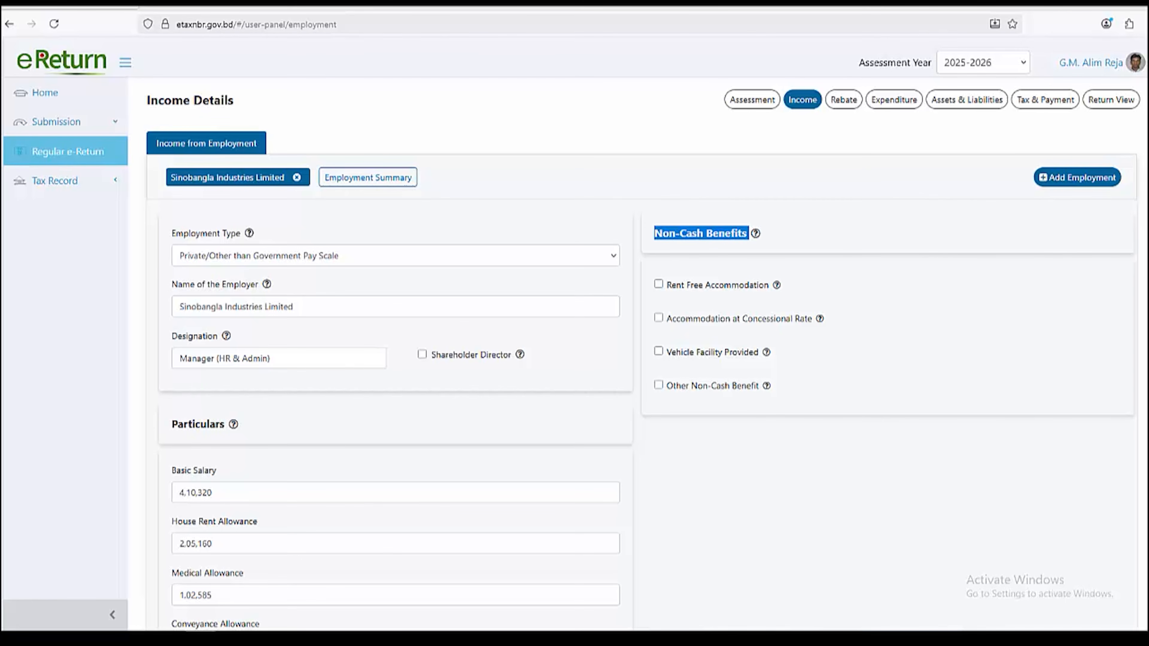
pyautogui.scroll(-6, 642, 357)
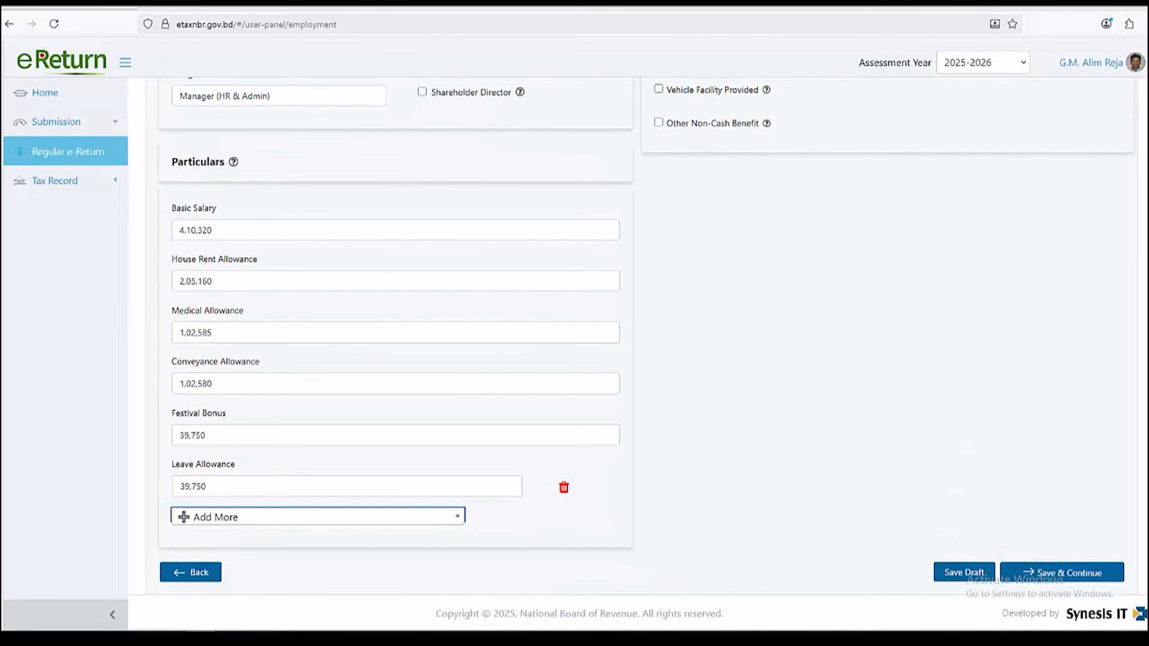
pyautogui.scroll(6, 642, 358)
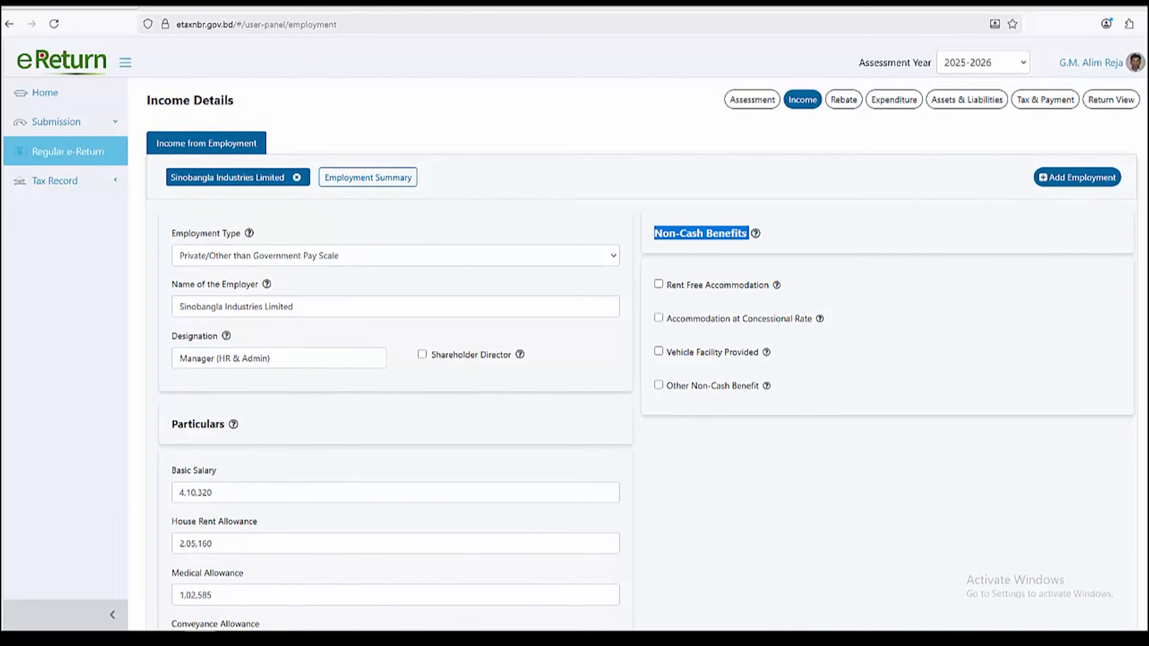
# Review the employment income summary's Amount, Tax Exempted and Taxable Income (C = A - B) columns
pyautogui.click(367, 177)
pyautogui.scroll(-1, 642, 358)
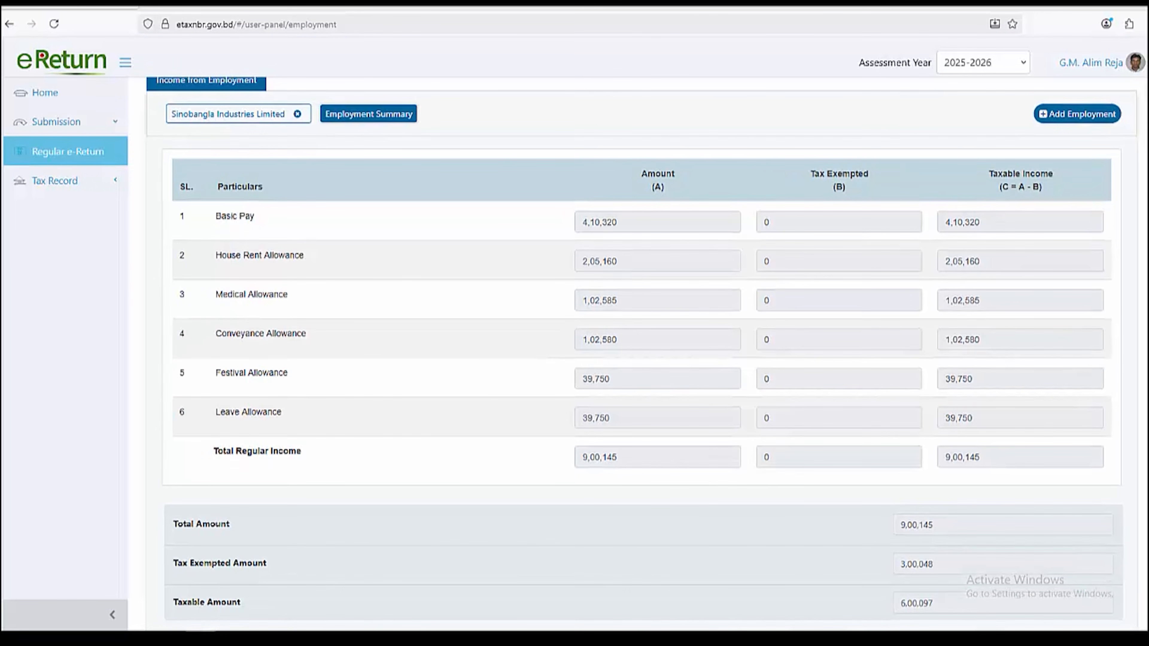
pyautogui.moveTo(640, 173); pyautogui.dragTo(665, 188)
pyautogui.moveTo(809, 173); pyautogui.dragTo(847, 187)
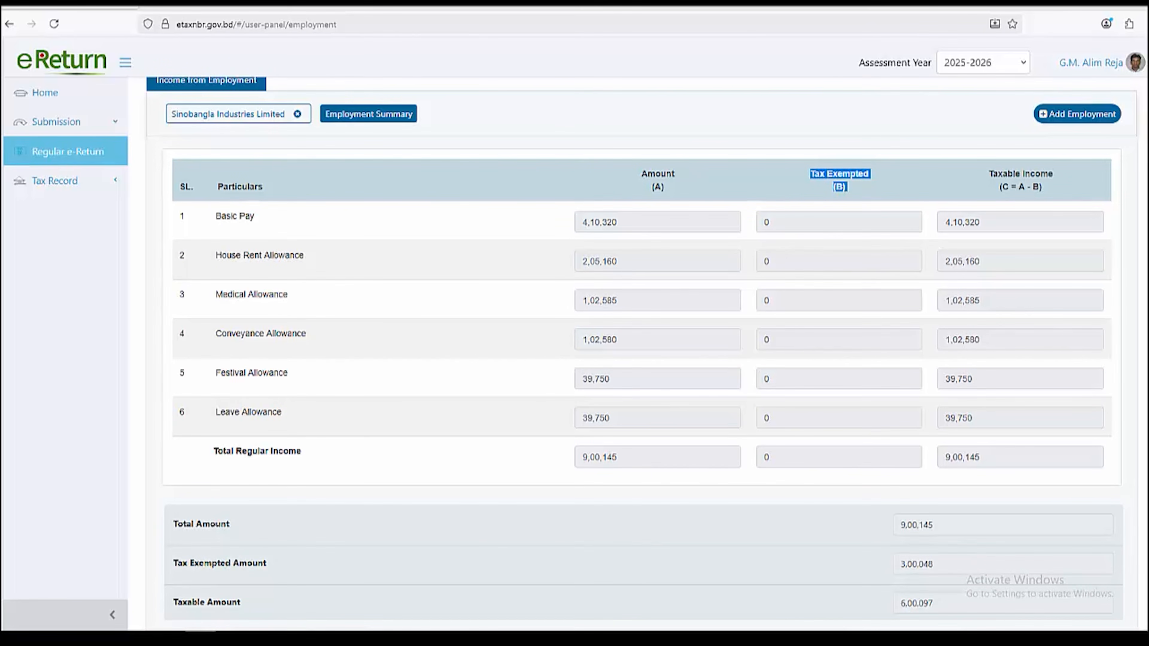
pyautogui.moveTo(988, 174); pyautogui.dragTo(1041, 188)
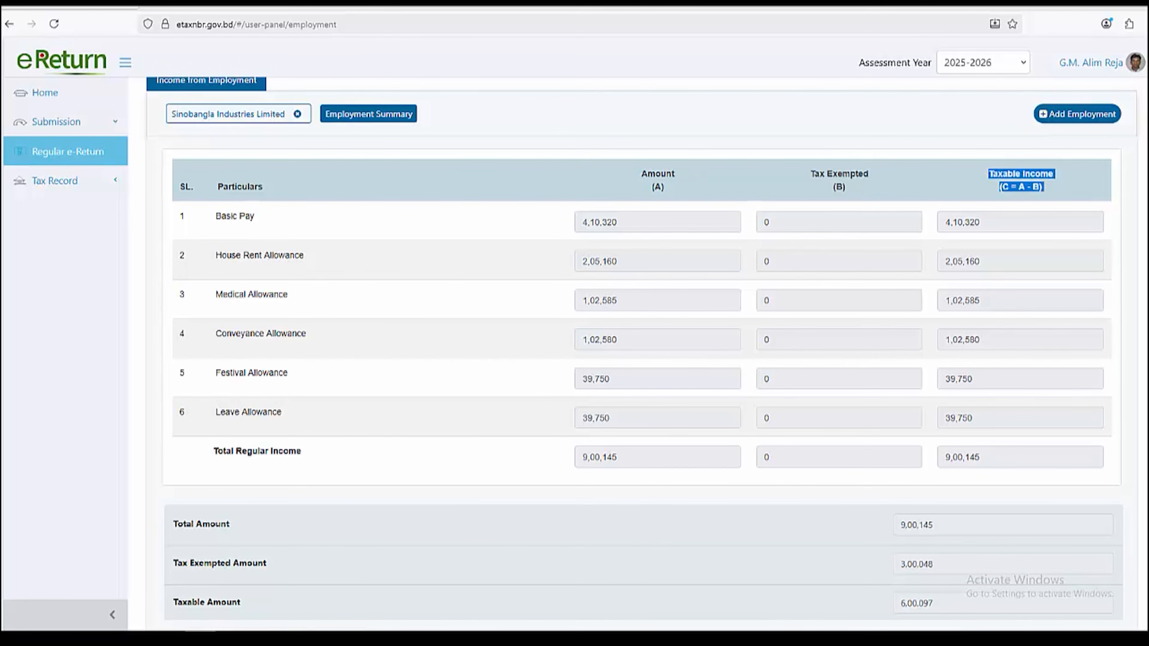
pyautogui.scroll(-2, 634, 317)
pyautogui.scroll(2, 633, 317)
pyautogui.scroll(-2, 633, 317)
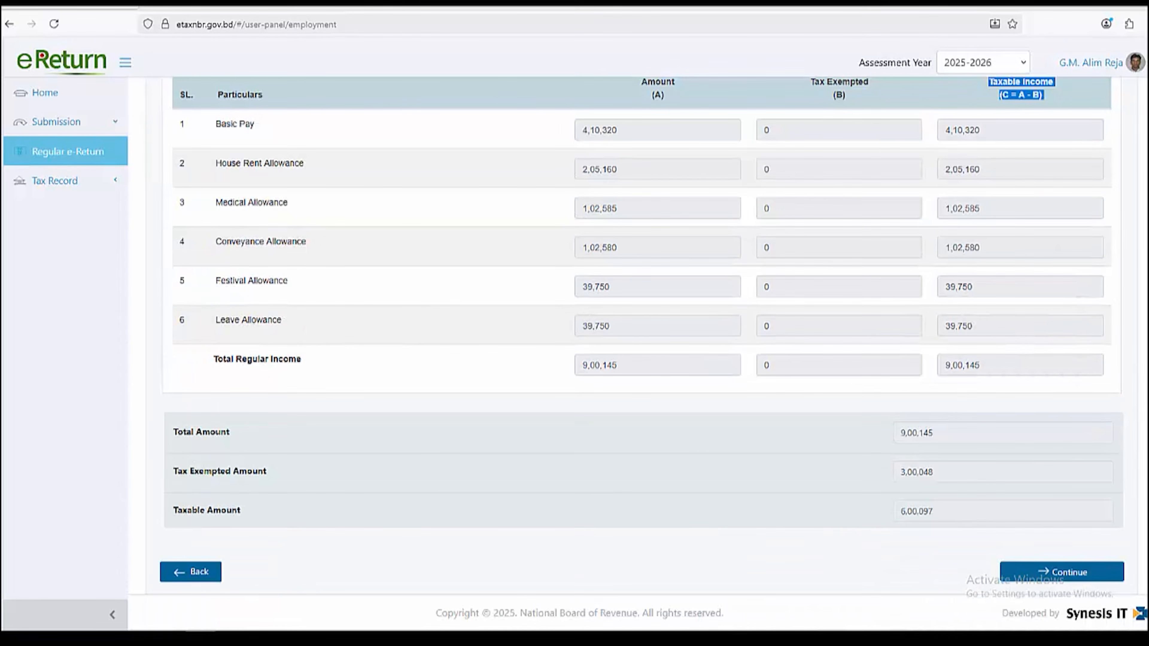
pyautogui.scroll(3, 633, 316)
# Open the Sinobangla Industries Limited employment entry and scroll to its particulars
pyautogui.click(228, 177)
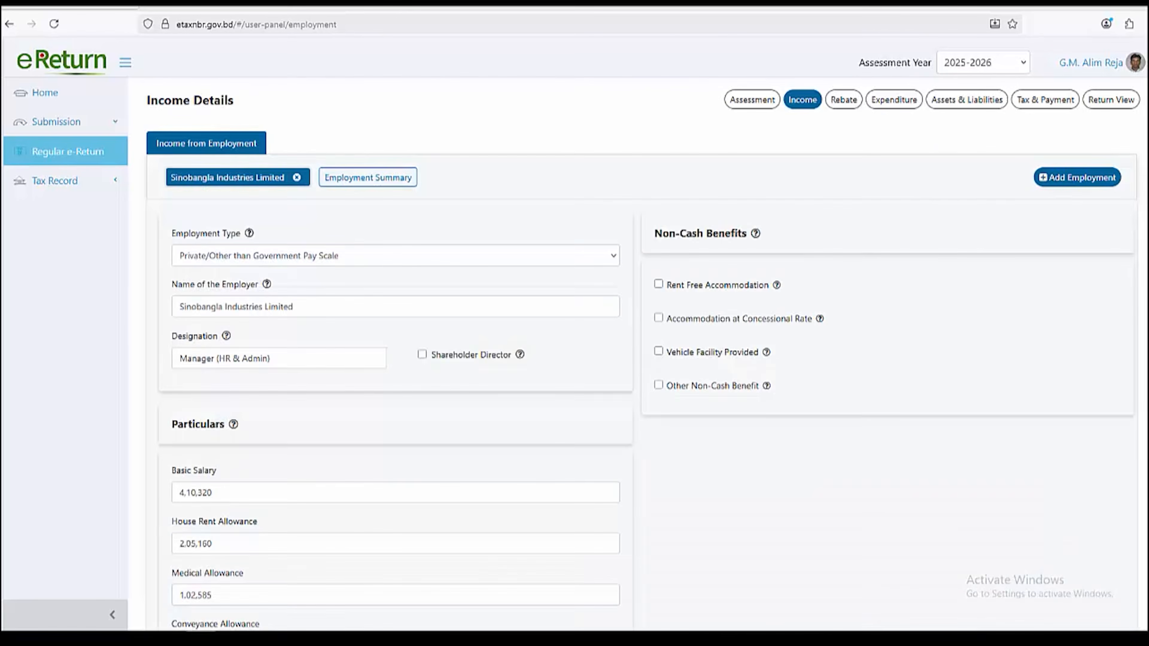
pyautogui.scroll(-5, 633, 353)
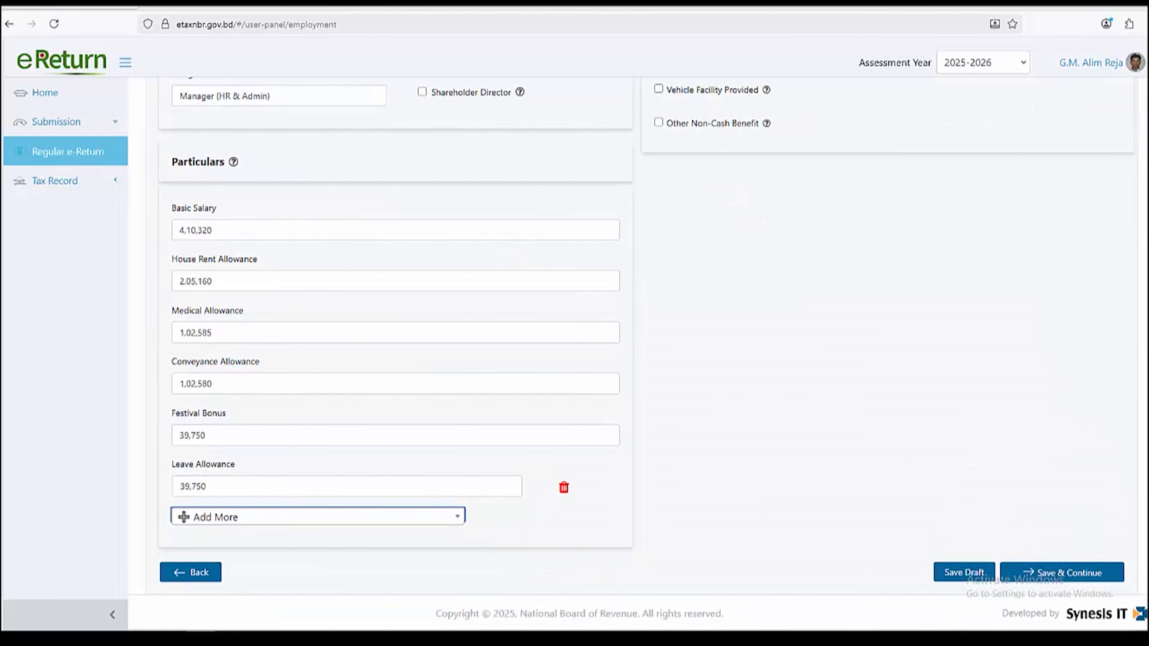
pyautogui.scroll(3, 633, 317)
pyautogui.scroll(-3, 634, 316)
# Save income details and keep the DPS as the only rebate investment, leaving Life Insurance Premium unticked
pyautogui.click(1062, 572)
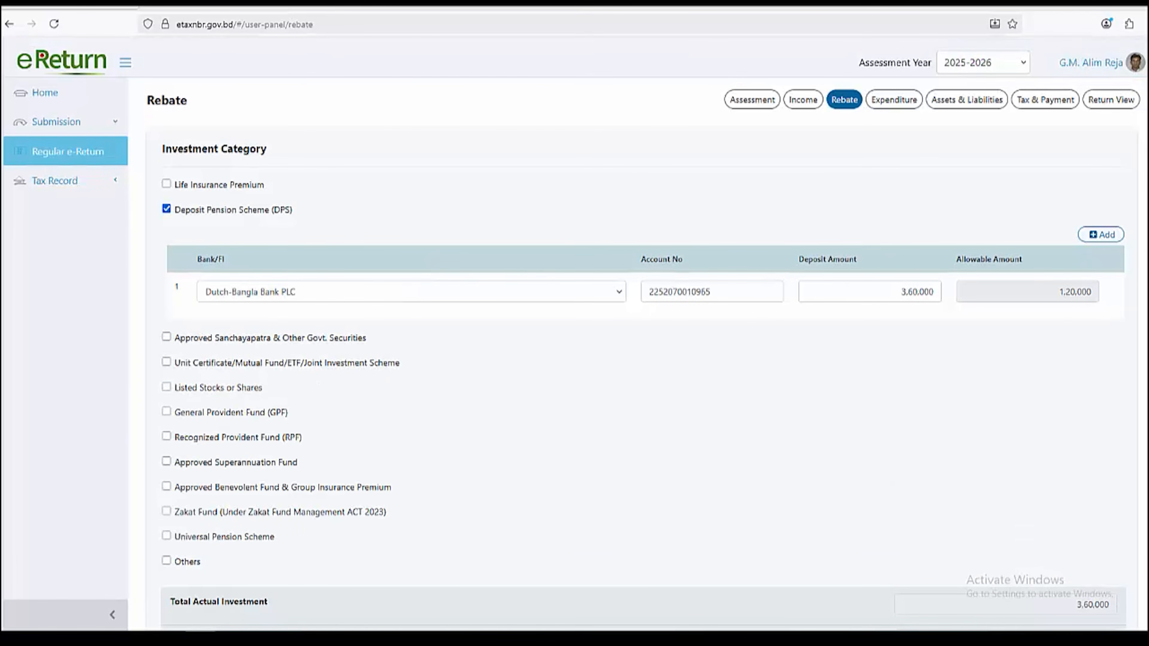
pyautogui.moveTo(162, 148); pyautogui.dragTo(267, 149)
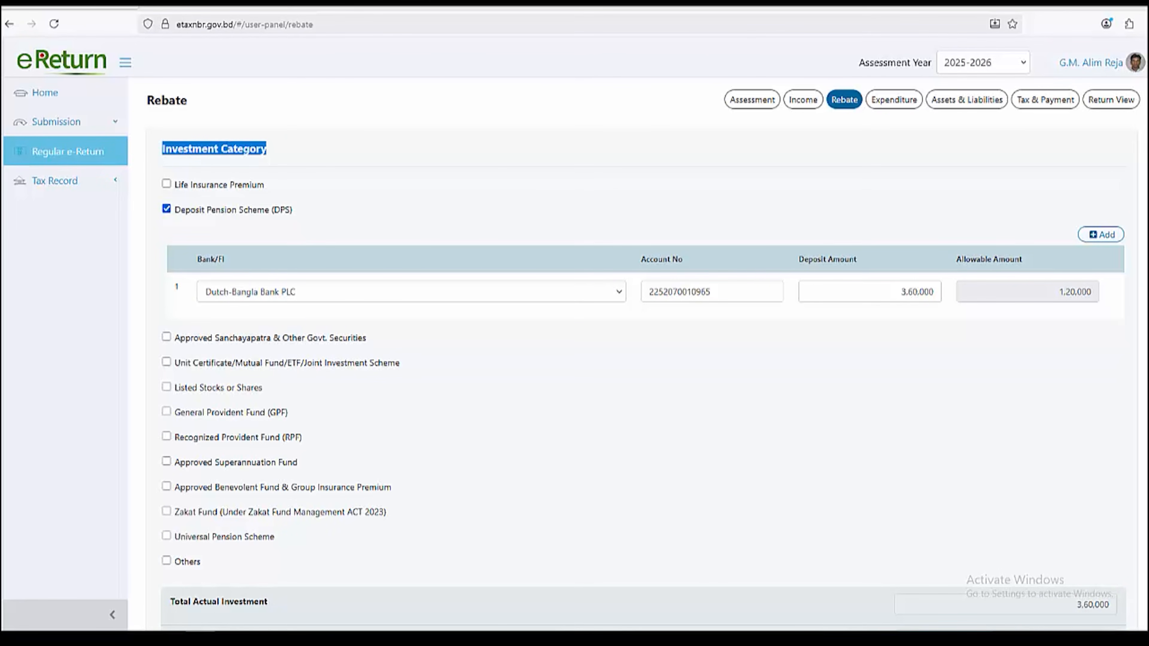
pyautogui.click(166, 184)
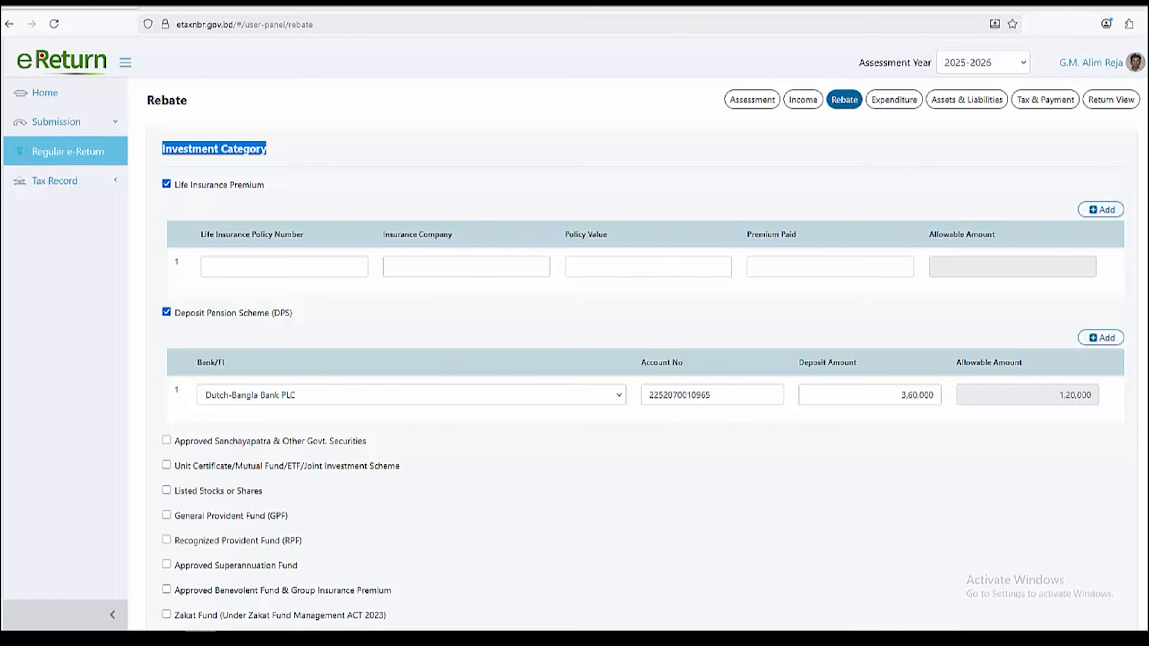
pyautogui.click(166, 184)
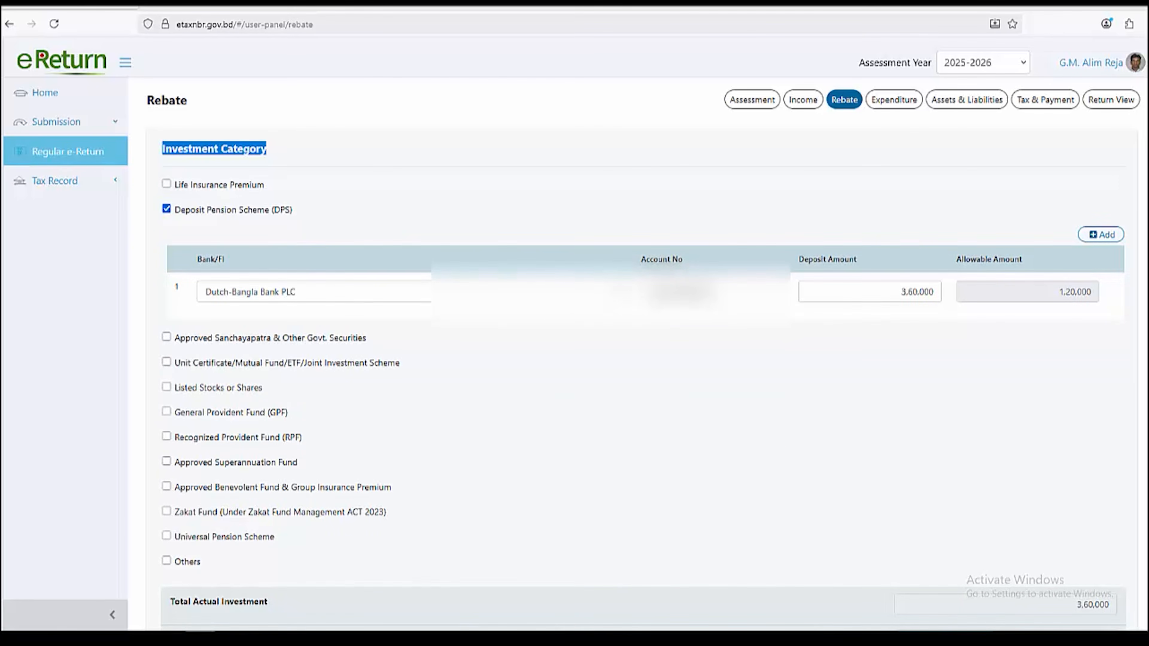
pyautogui.click(266, 151)
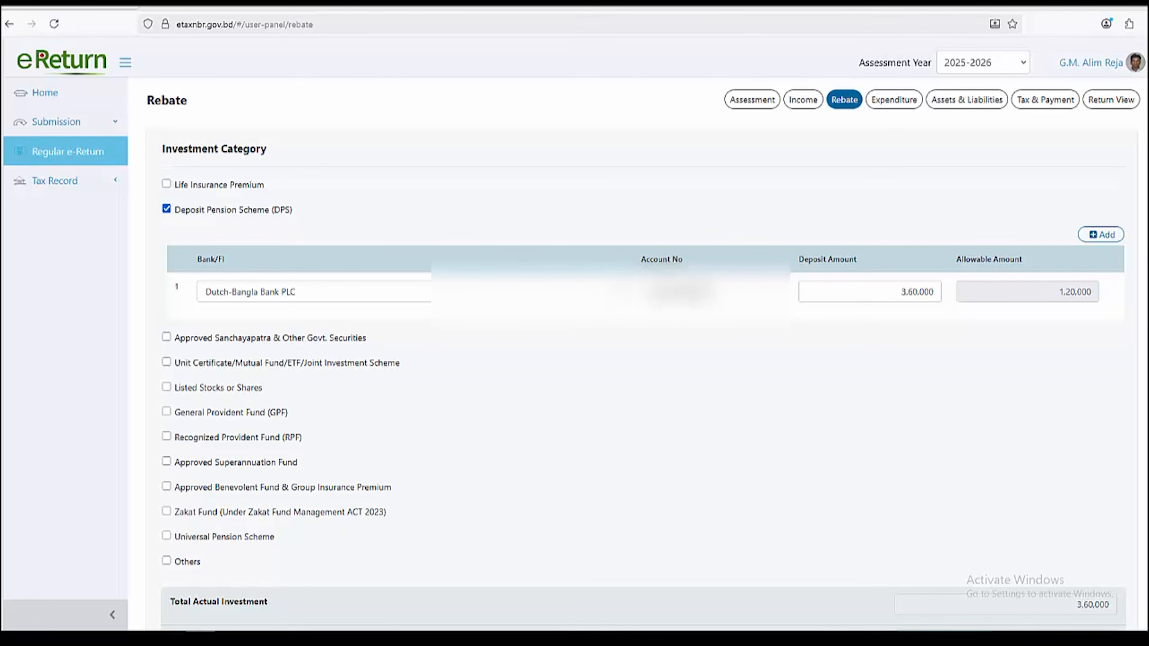
pyautogui.click(520, 292)
pyautogui.click(520, 292)
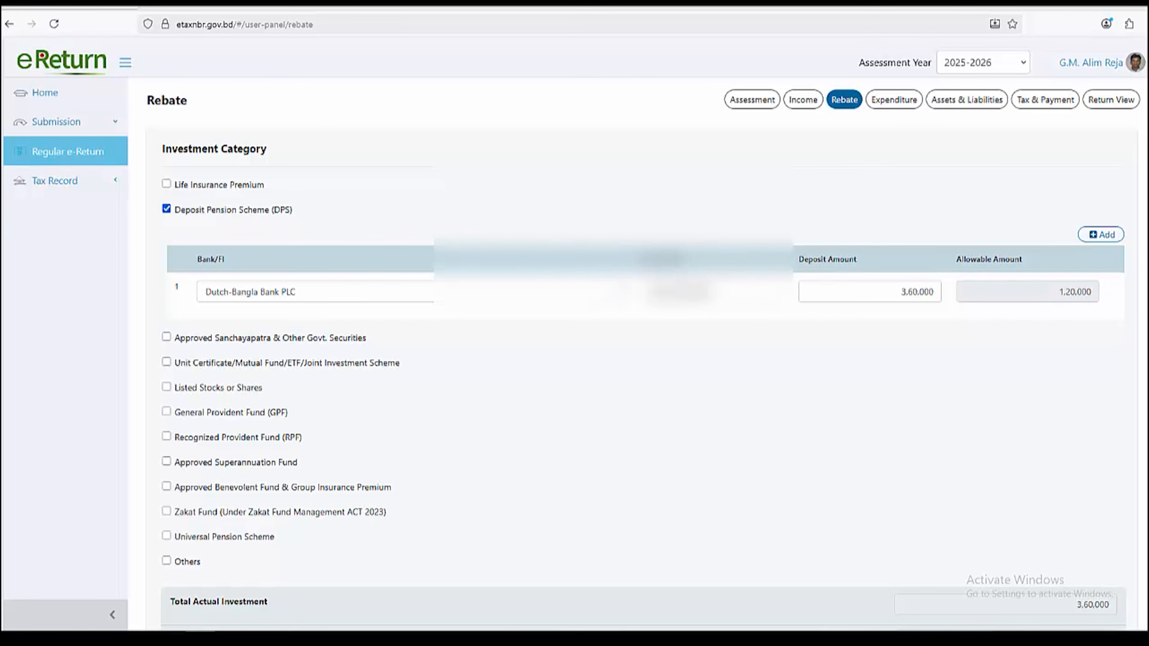
# Confirm the 3,60,000 total investment with 1,20,000 allowable and save the rebate section
pyautogui.scroll(-3, 633, 317)
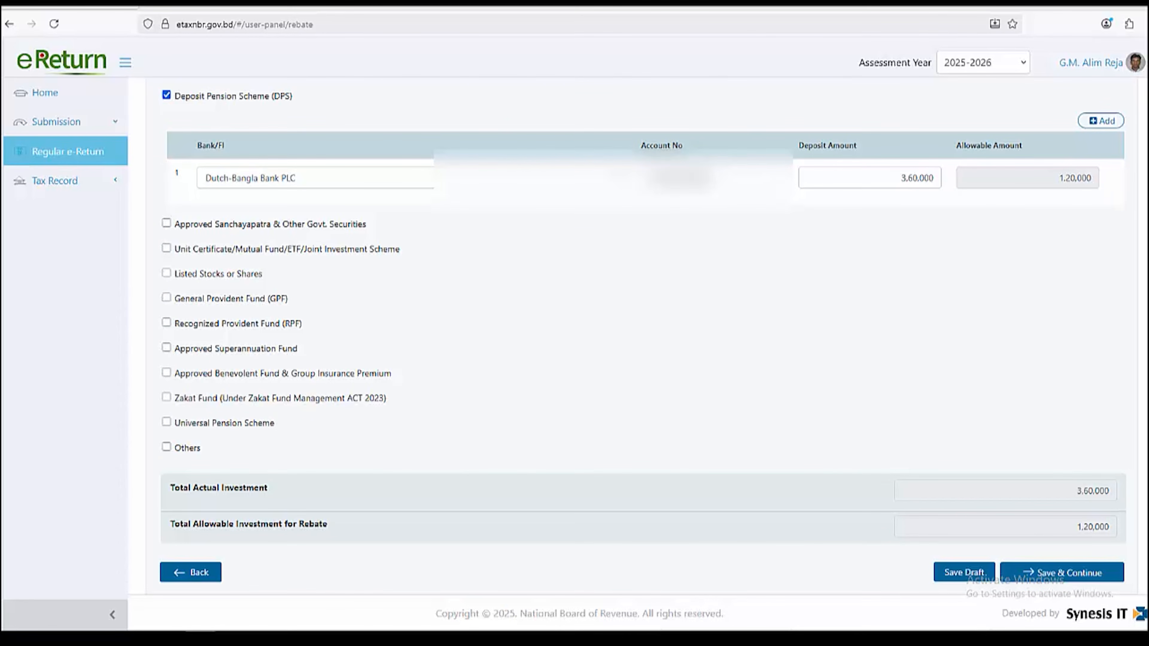
pyautogui.moveTo(1077, 490); pyautogui.dragTo(1109, 491)
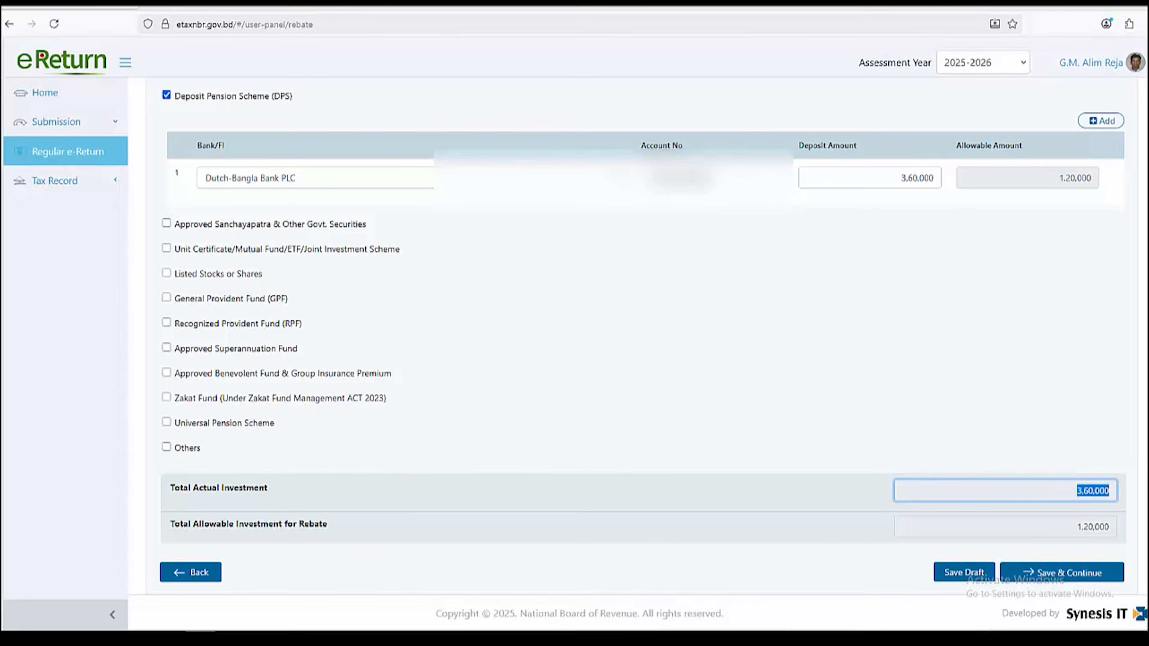
pyautogui.click(1041, 463)
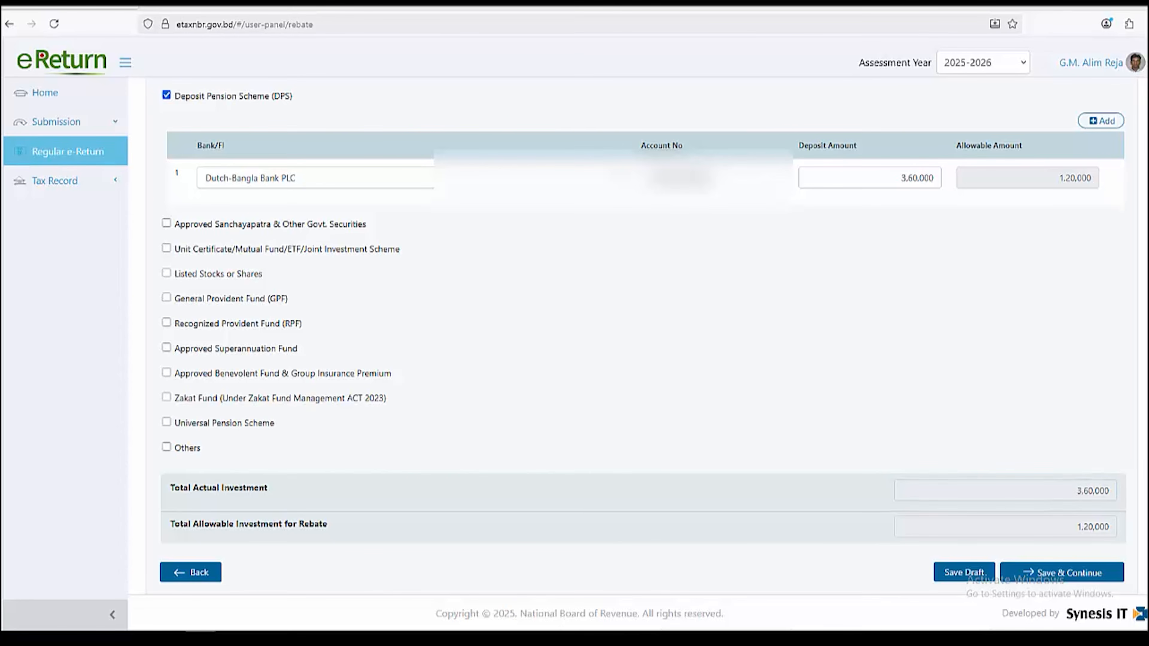
pyautogui.moveTo(1077, 526); pyautogui.dragTo(1109, 526)
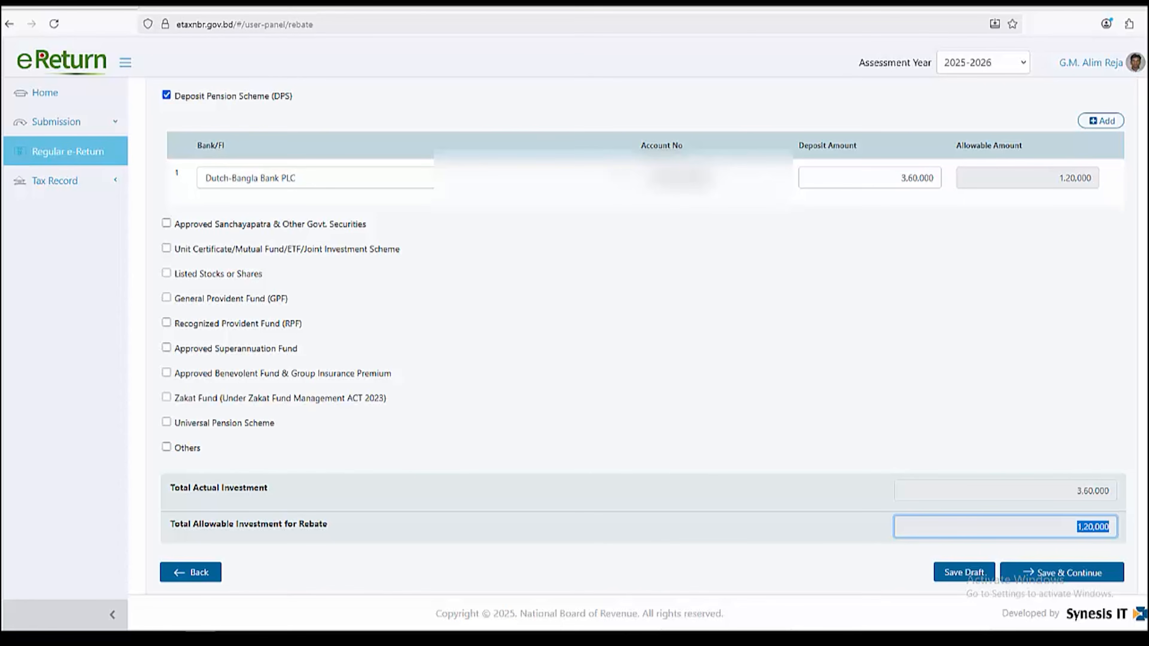
pyautogui.click(1061, 573)
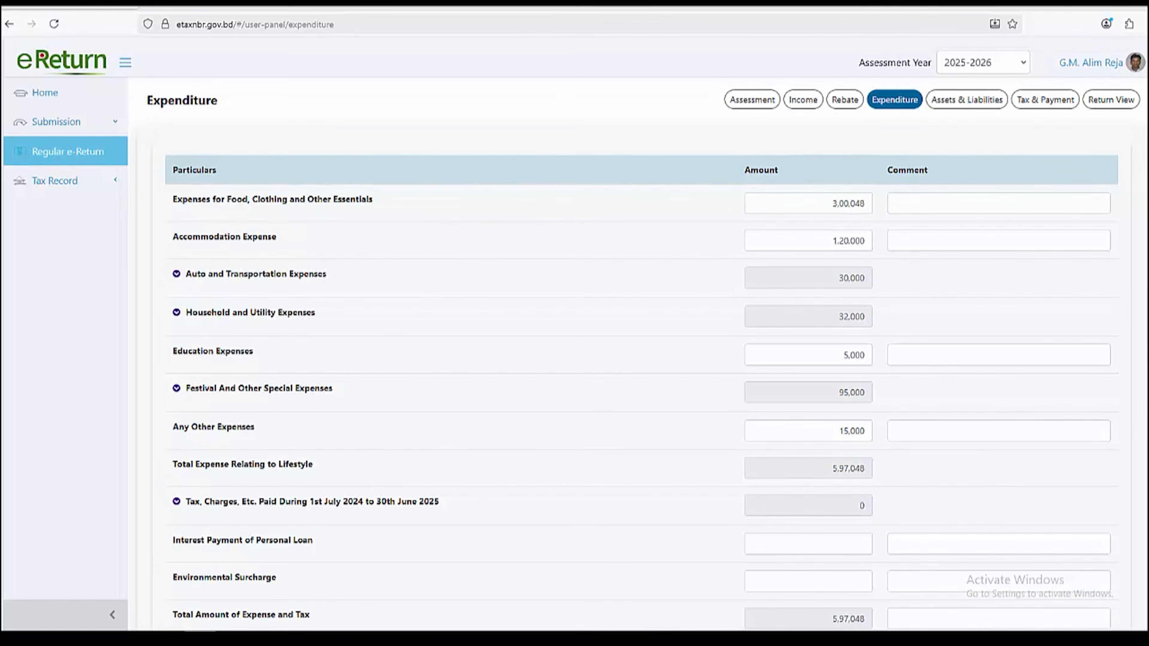
# Expand the Auto and Transportation and the Household and Utility expense groups
pyautogui.moveTo(146, 100); pyautogui.dragTo(218, 100)
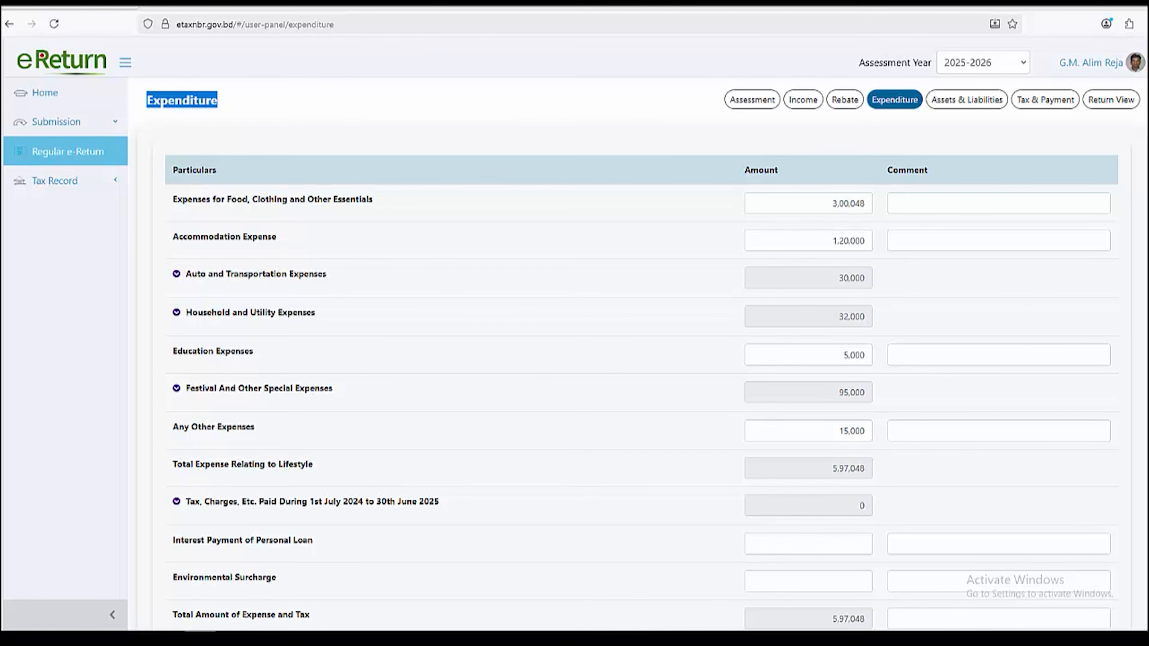
pyautogui.moveTo(175, 199); pyautogui.dragTo(375, 200)
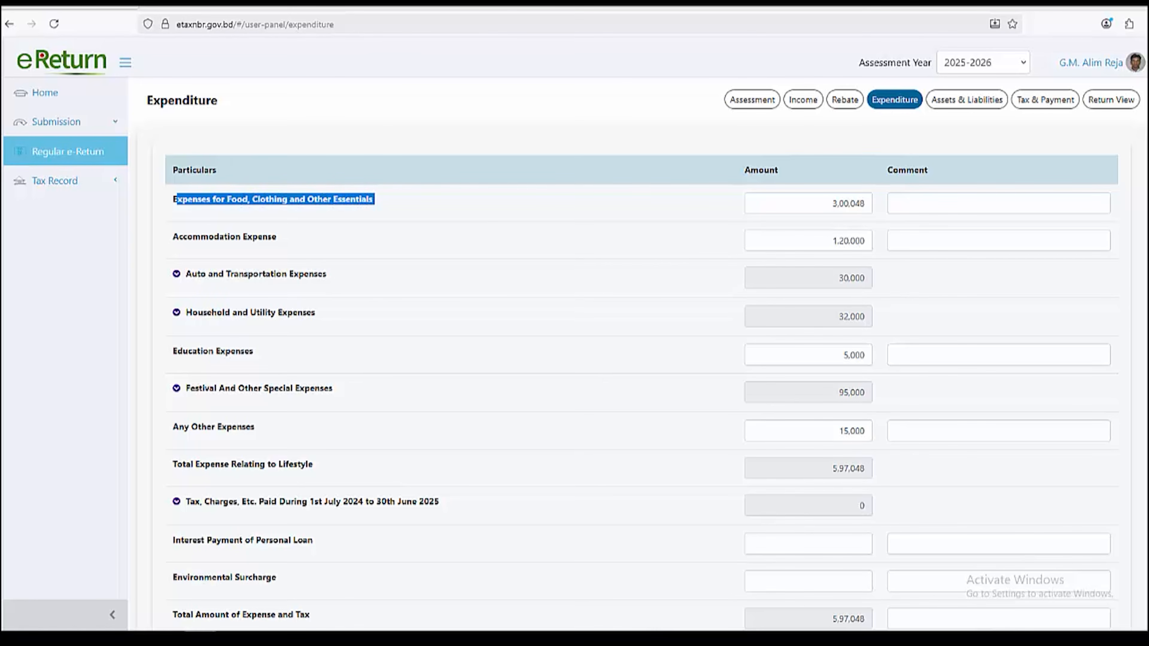
pyautogui.click(176, 273)
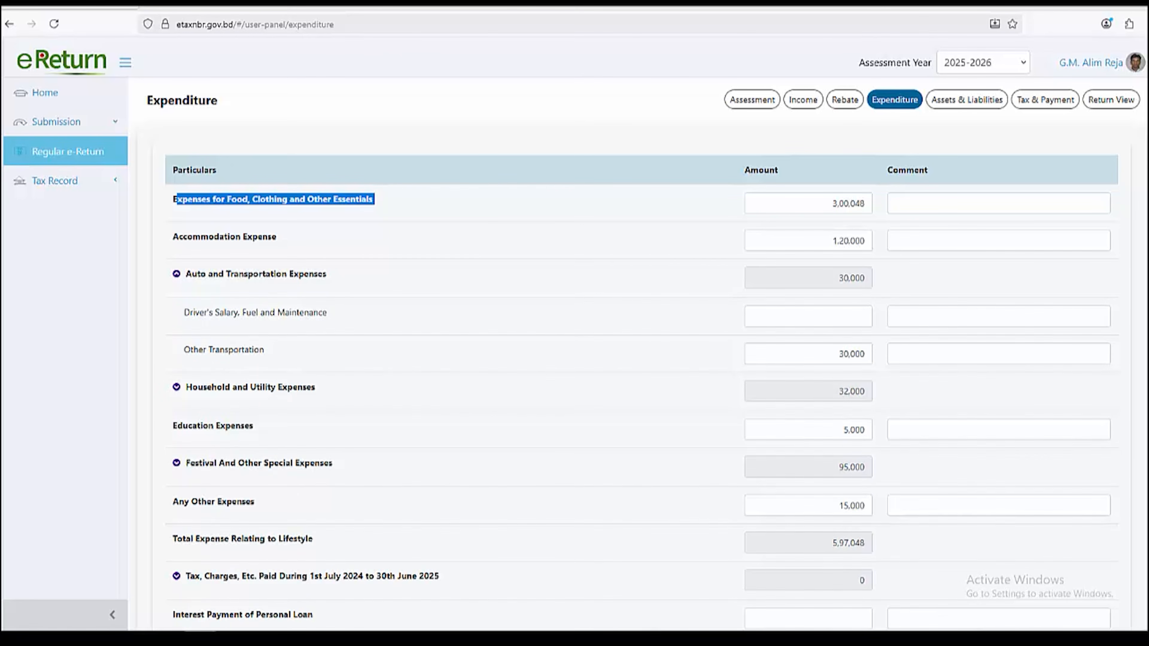
pyautogui.moveTo(173, 236); pyautogui.dragTo(276, 236)
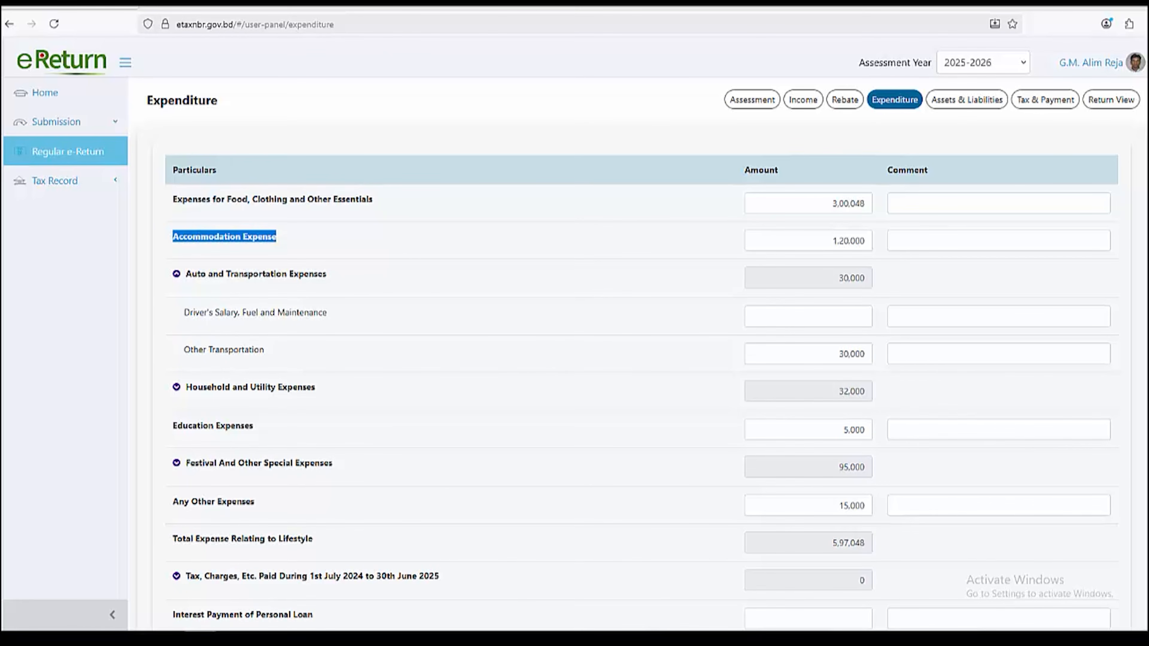
pyautogui.click(177, 387)
# Review electricity, gas/water, phone/internet and home-support items, then expand Festival And Other Special Expenses
pyautogui.scroll(-2, 177, 387)
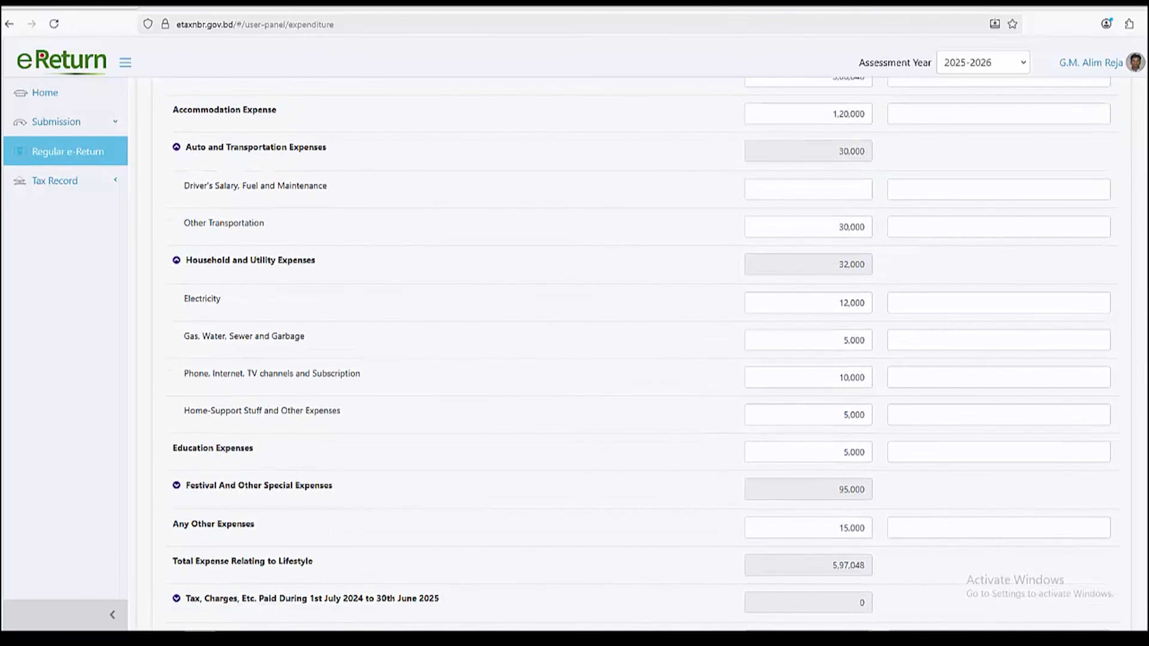
pyautogui.doubleClick(202, 299)
pyautogui.moveTo(217, 335); pyautogui.dragTo(304, 336)
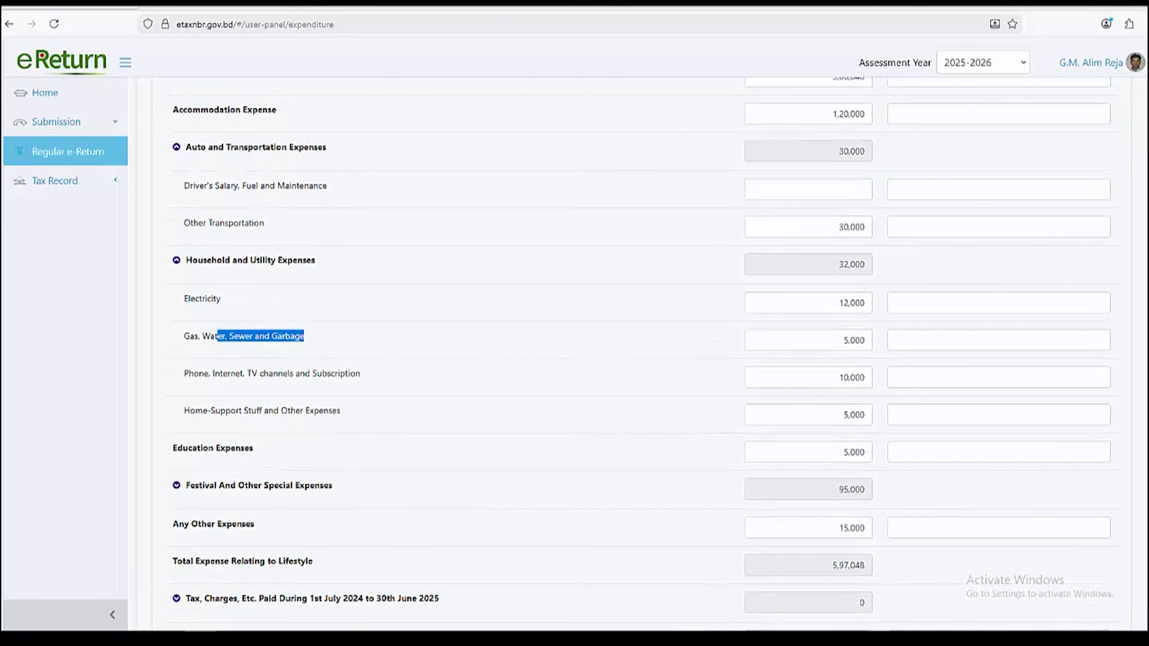
pyautogui.moveTo(215, 373); pyautogui.dragTo(356, 373)
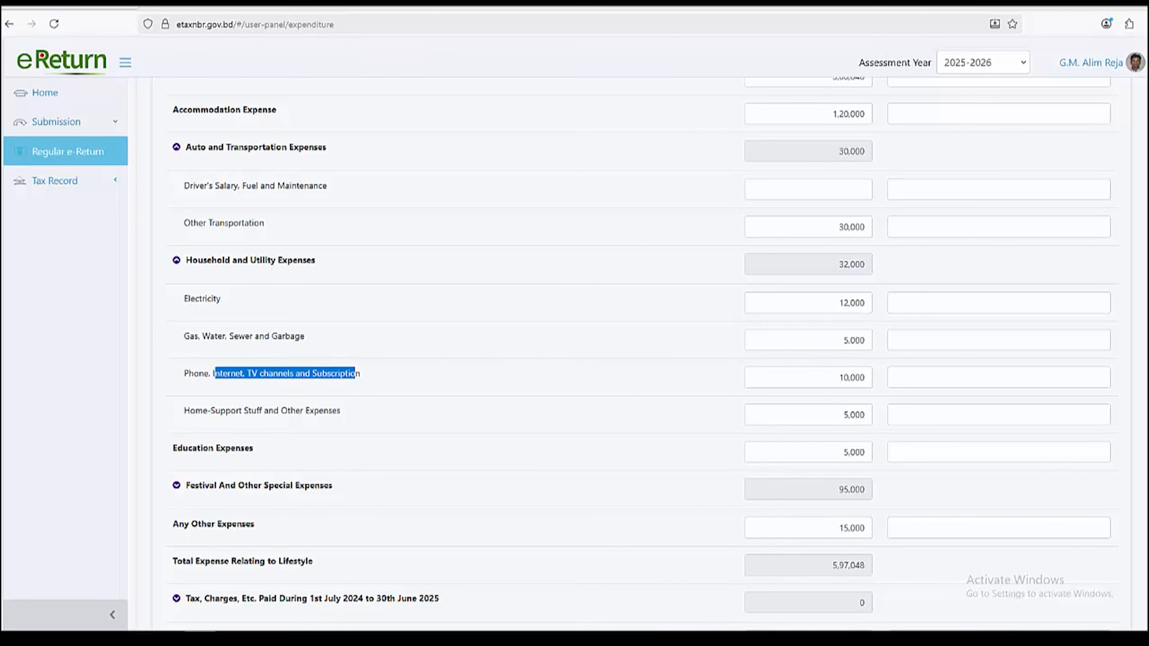
pyautogui.moveTo(190, 411); pyautogui.dragTo(340, 410)
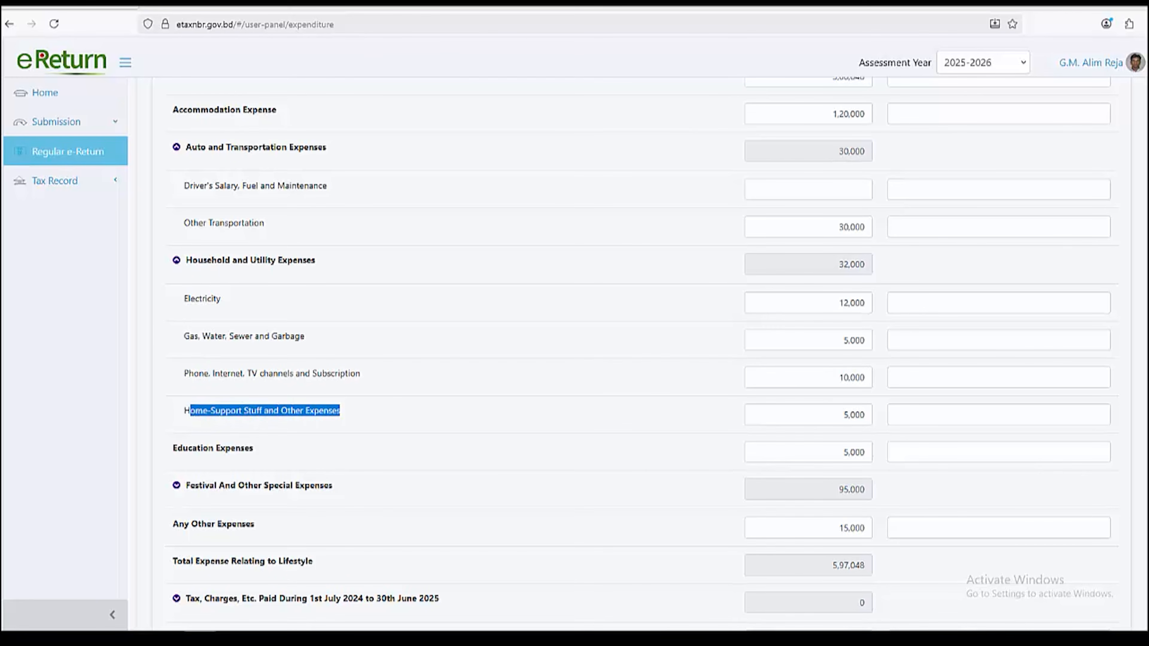
pyautogui.scroll(-2, 641, 354)
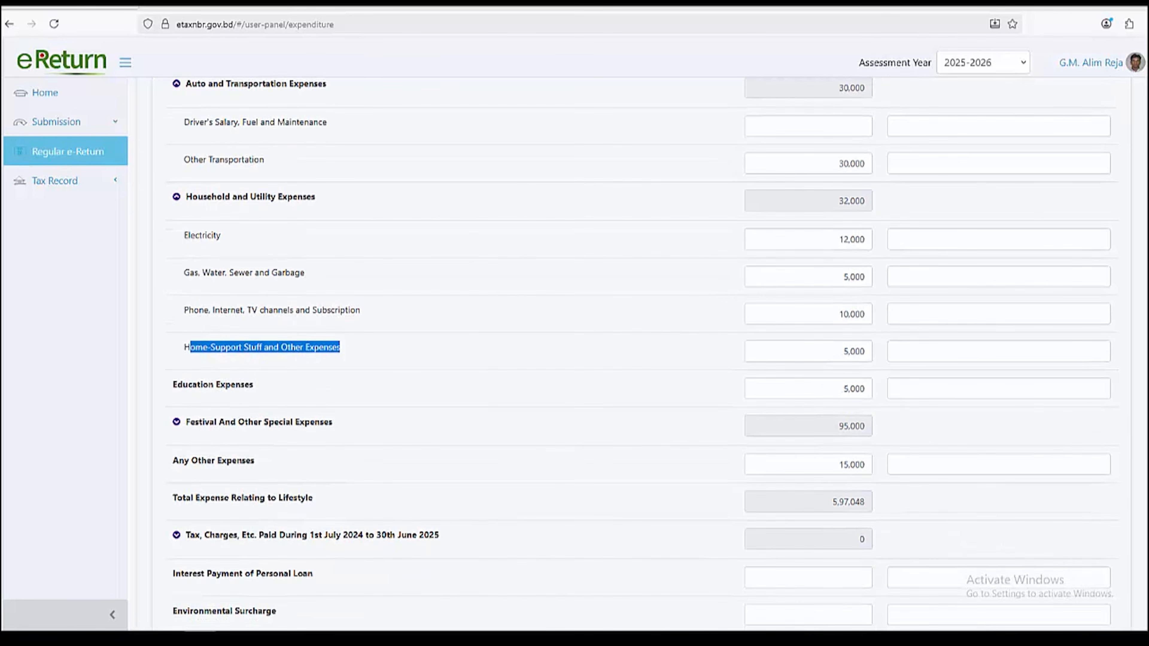
pyautogui.scroll(-4, 640, 354)
pyautogui.click(340, 410)
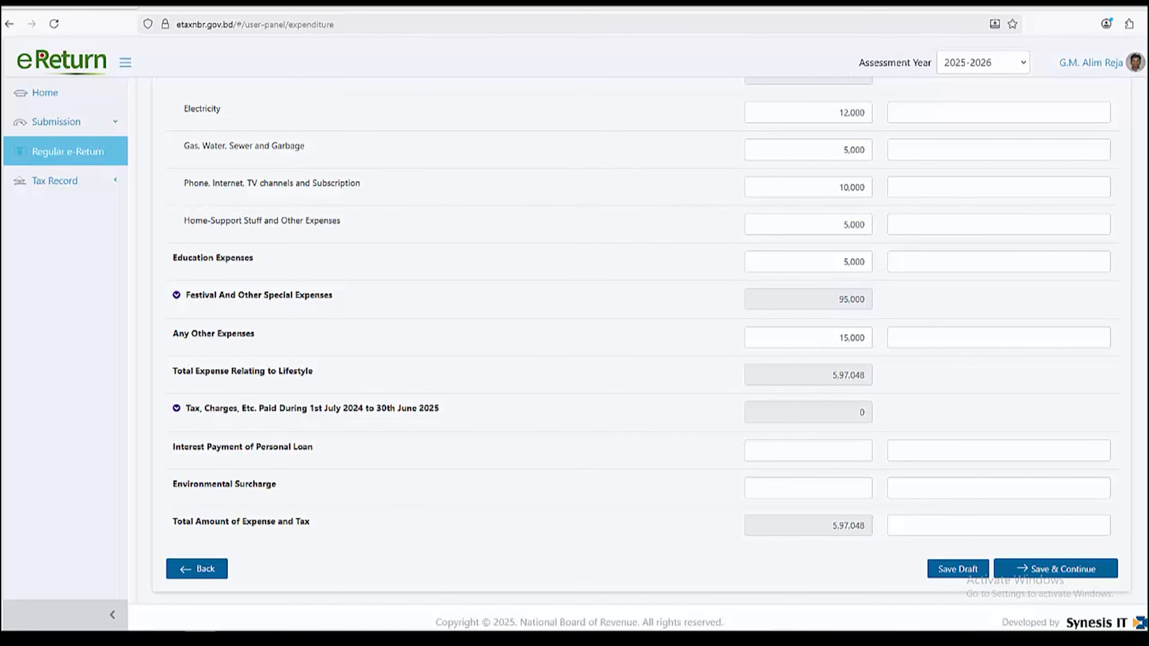
pyautogui.click(176, 295)
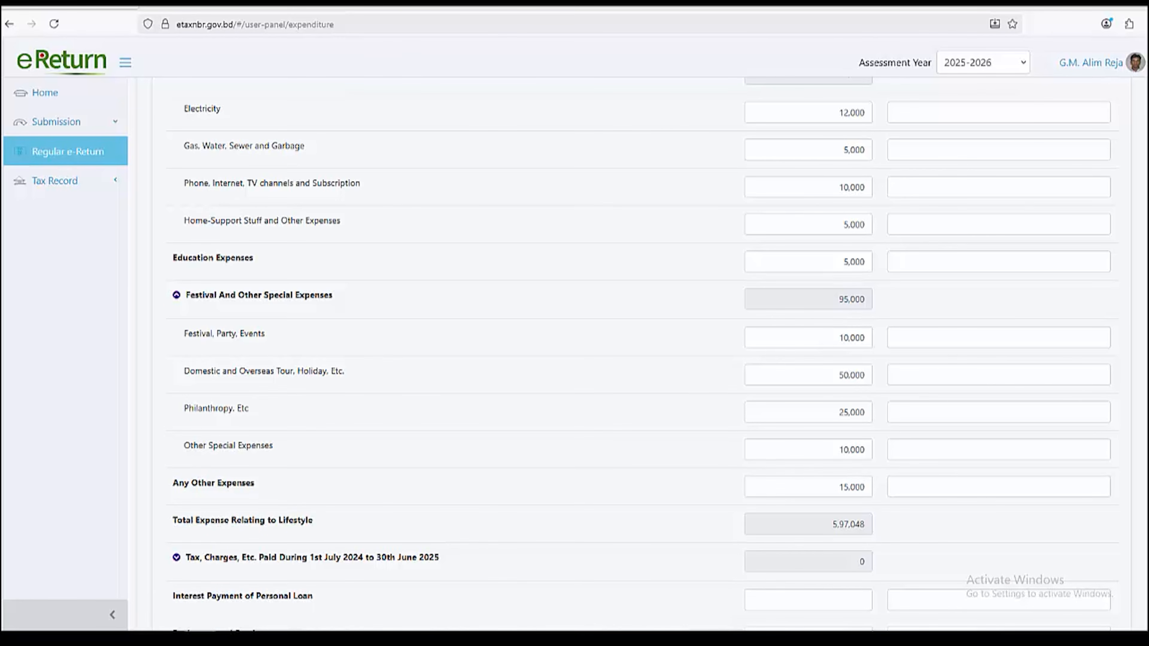
# Review the festival and special expenses totalling 95,000, then save Expenditure to reach Assets & Liabilities
pyautogui.scroll(-3, 633, 353)
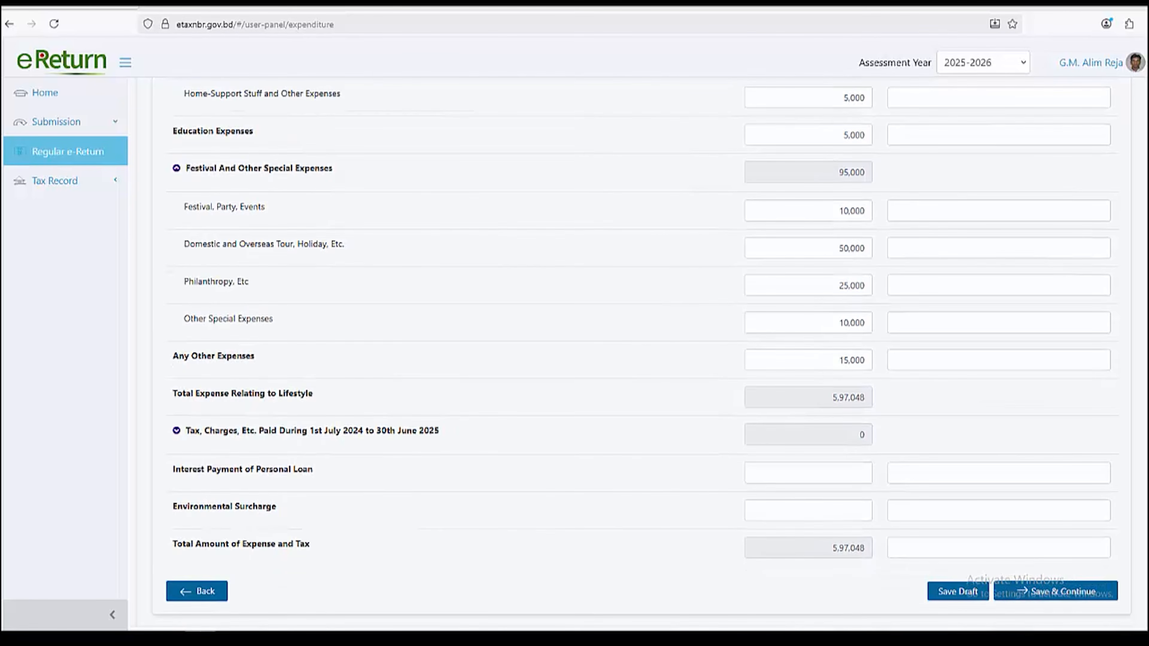
pyautogui.scroll(-1, 633, 353)
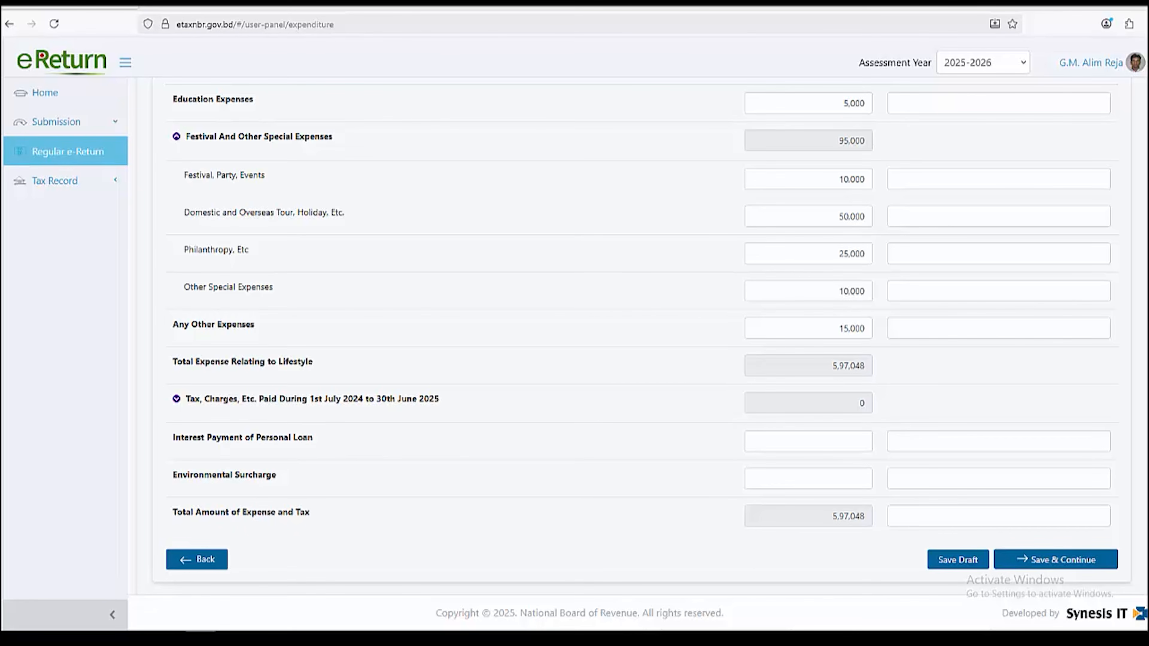
pyautogui.scroll(10, 642, 353)
pyautogui.scroll(-10, 641, 353)
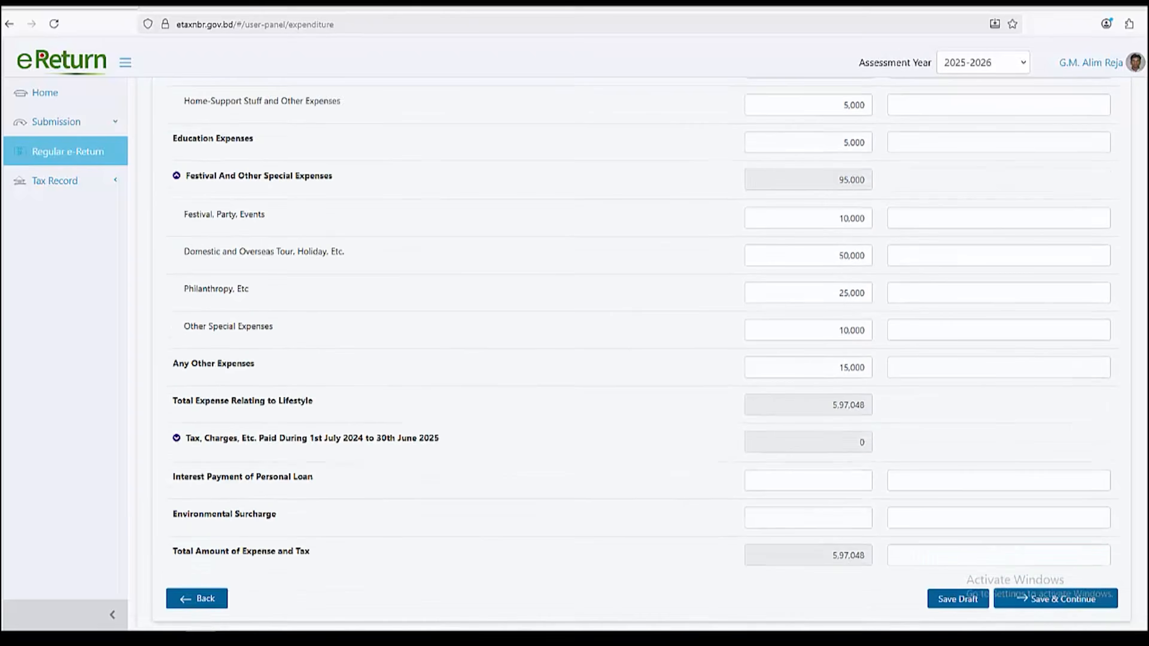
pyautogui.scroll(8, 641, 353)
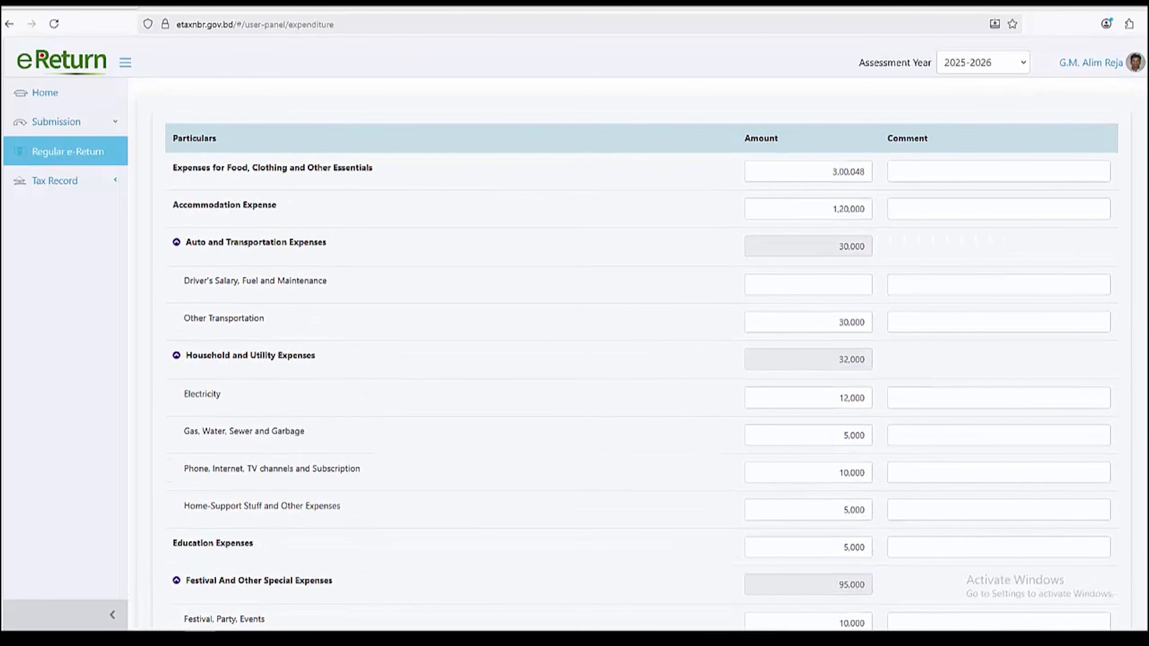
pyautogui.scroll(-8, 642, 353)
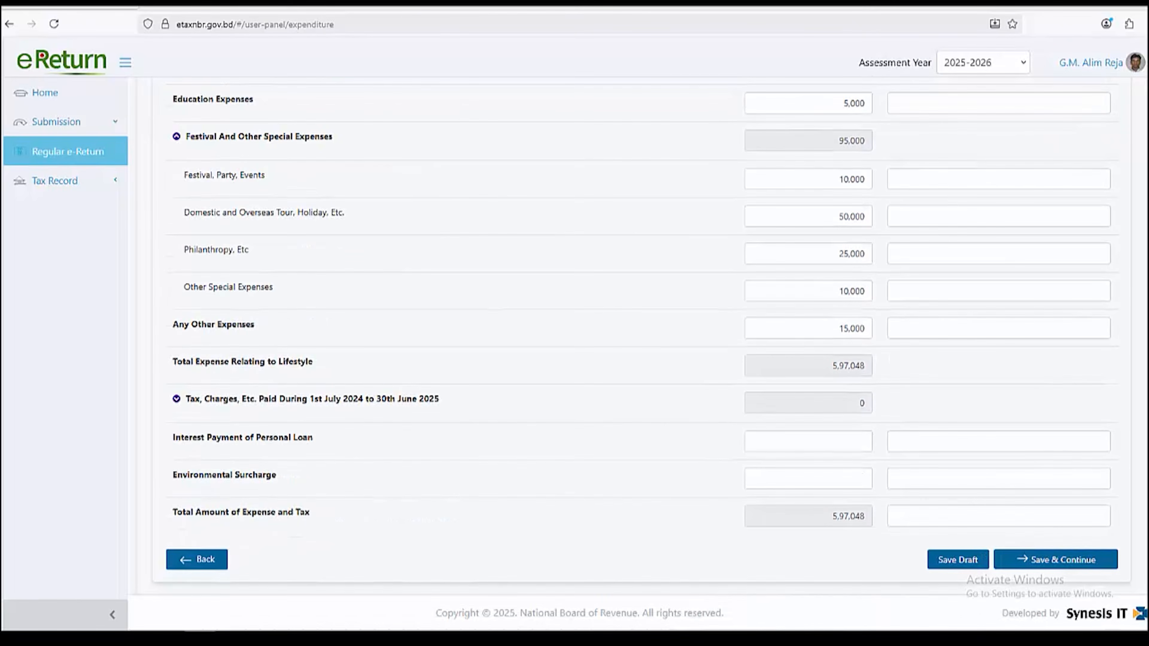
pyautogui.click(1055, 560)
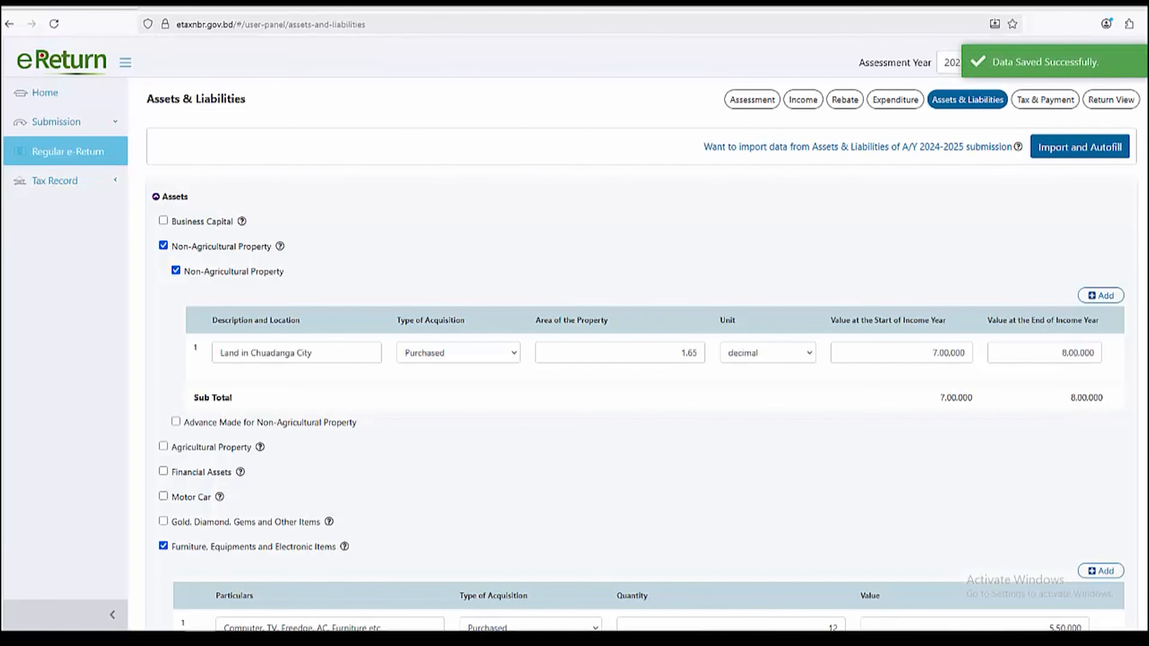
pyautogui.click(156, 196)
pyautogui.click(156, 197)
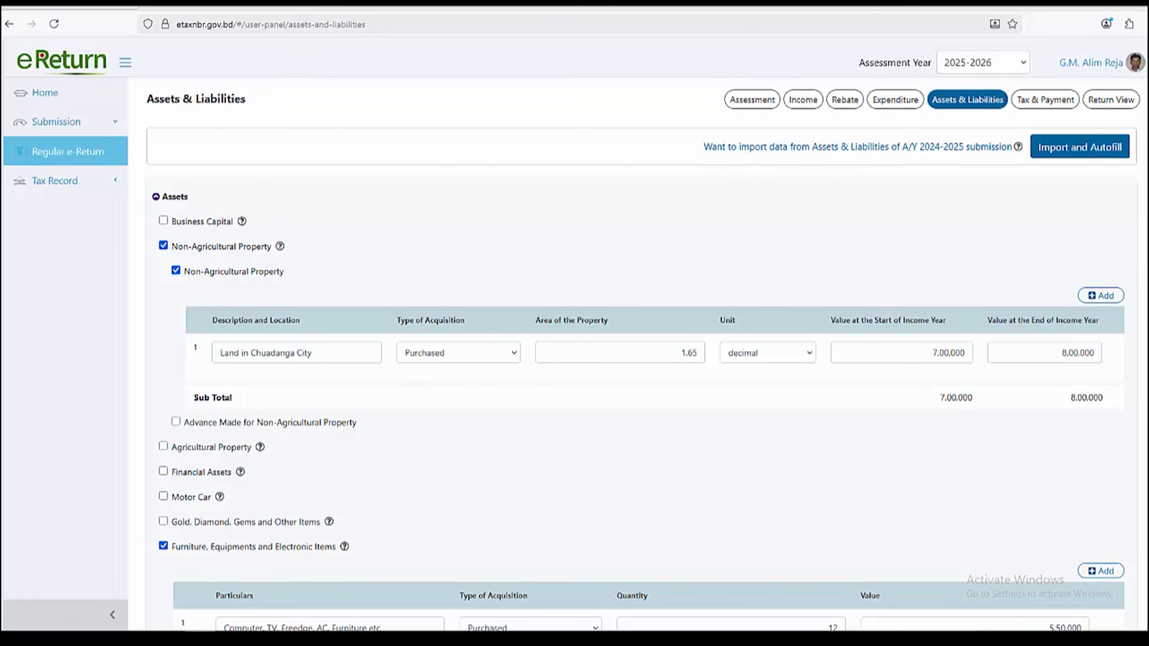
pyautogui.moveTo(703, 146); pyautogui.dragTo(1013, 146)
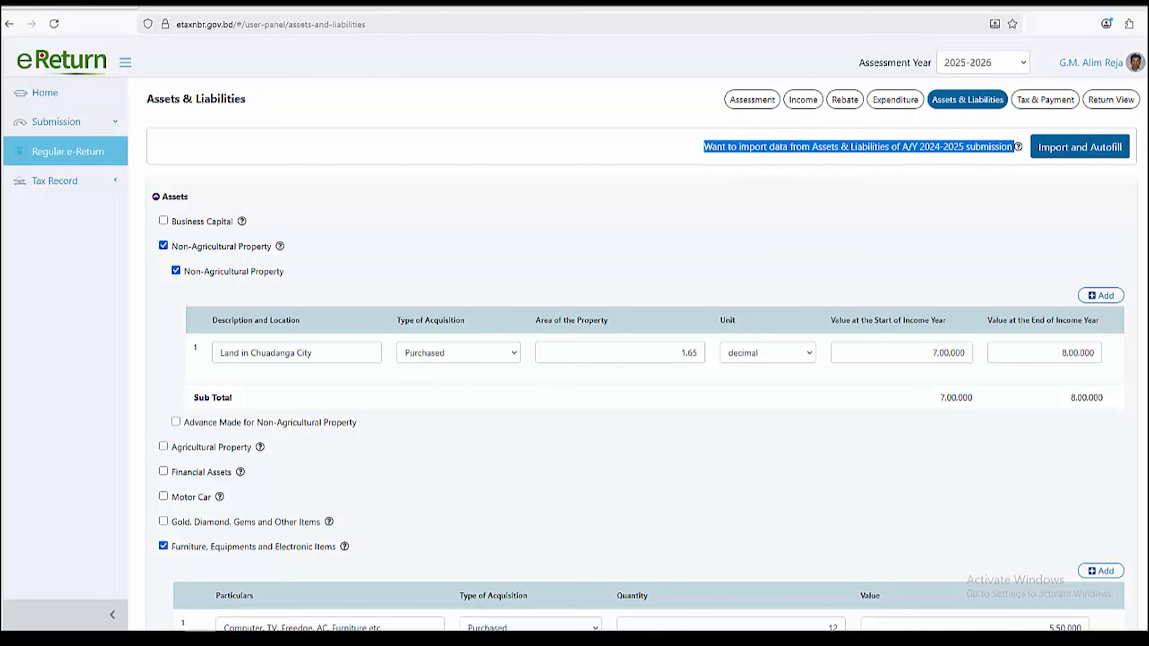
pyautogui.click(858, 147)
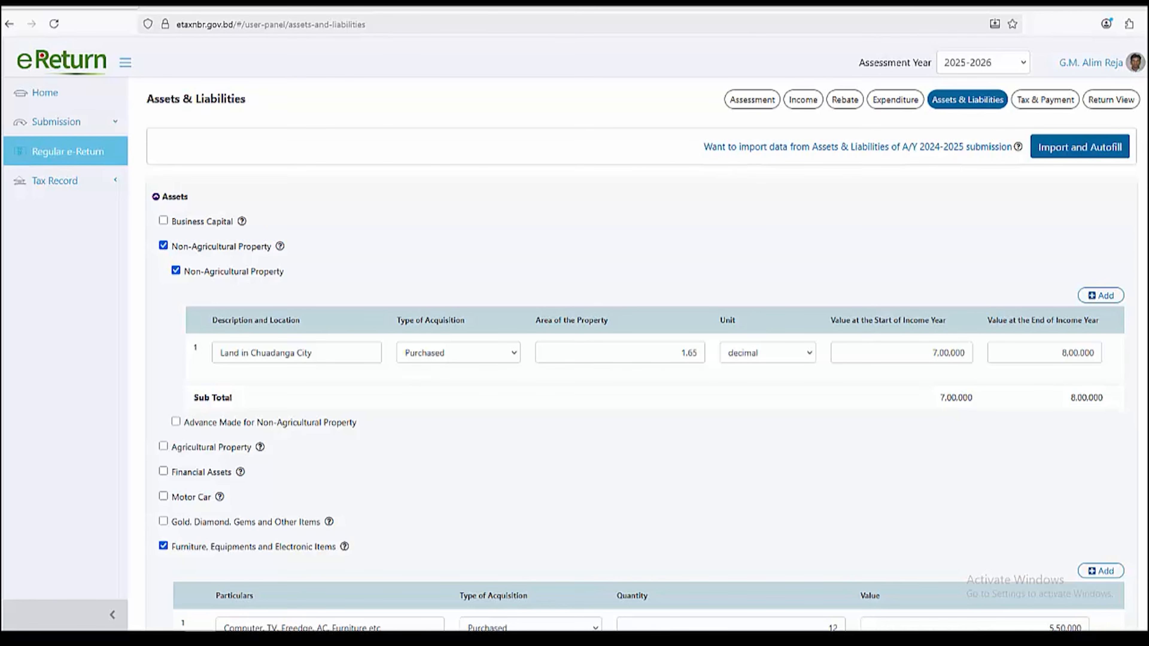
pyautogui.click(164, 220)
pyautogui.click(163, 221)
pyautogui.click(164, 221)
pyautogui.click(163, 220)
pyautogui.scroll(-3, 644, 354)
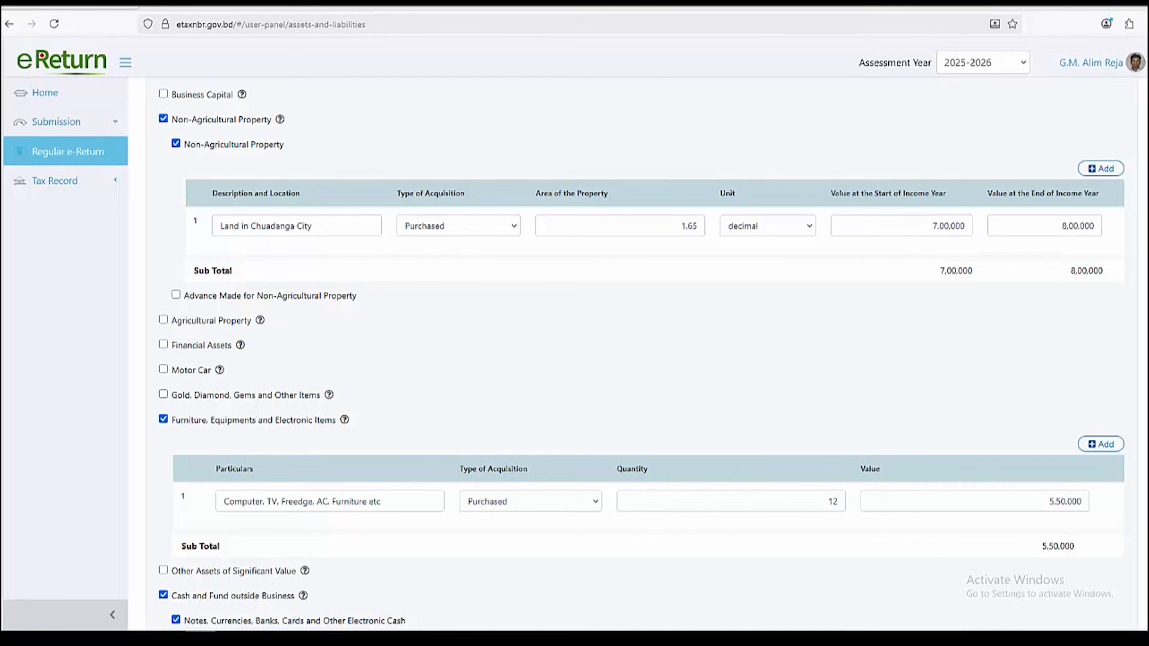
pyautogui.scroll(-1, 641, 353)
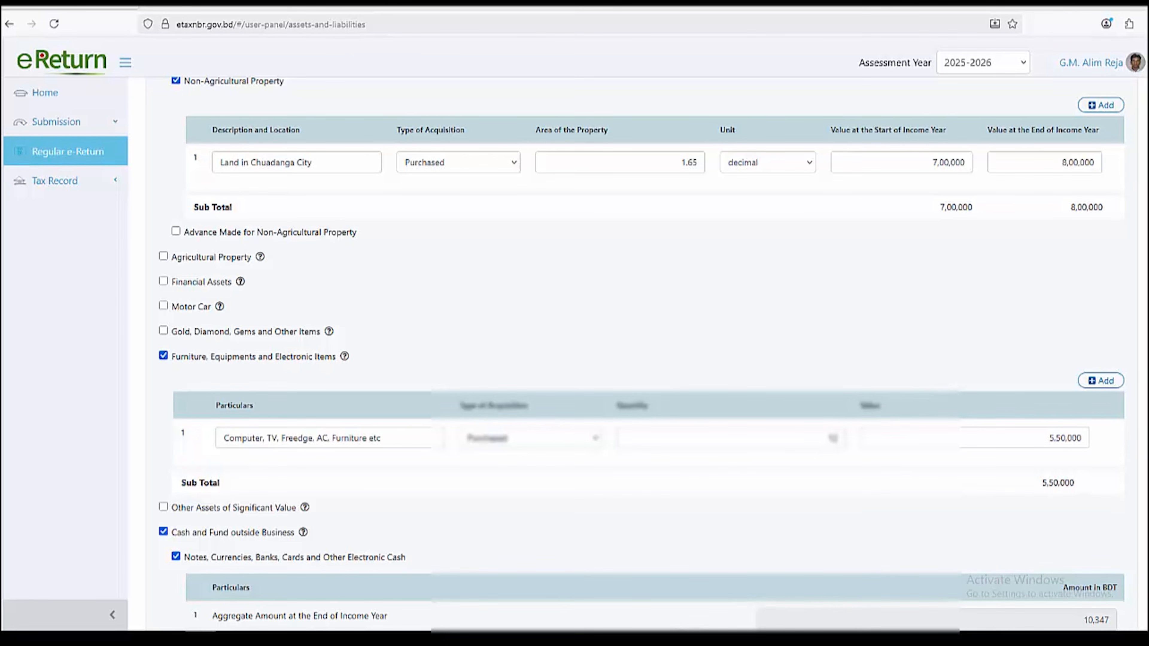
pyautogui.scroll(-2, 594, 437)
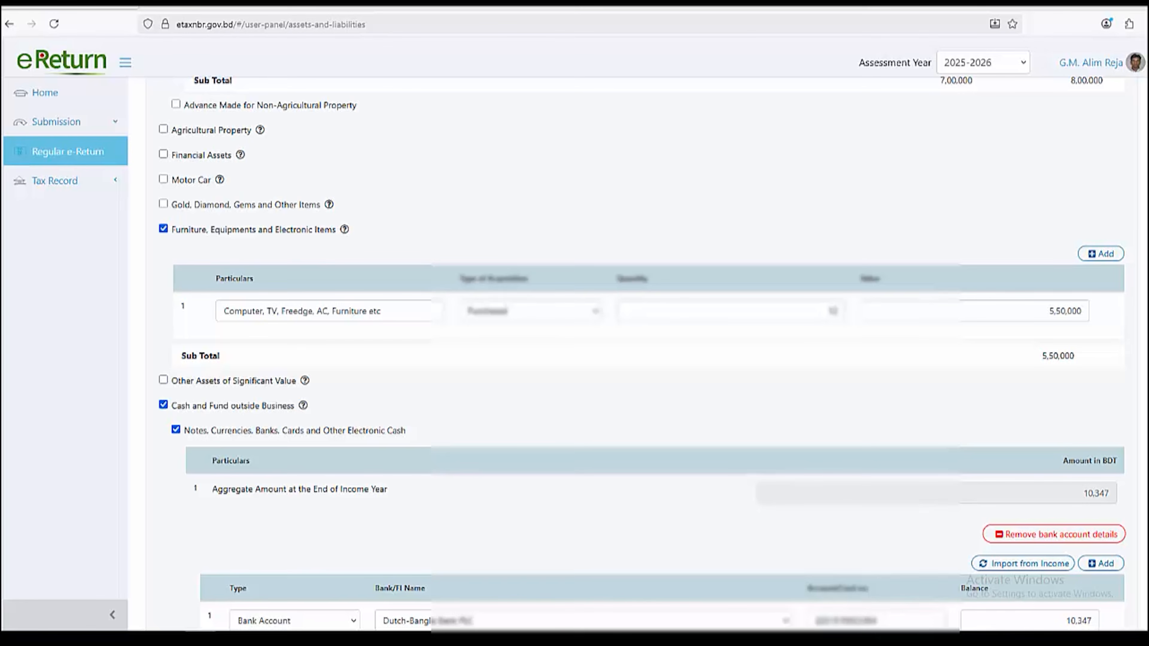
pyautogui.scroll(-2, 634, 353)
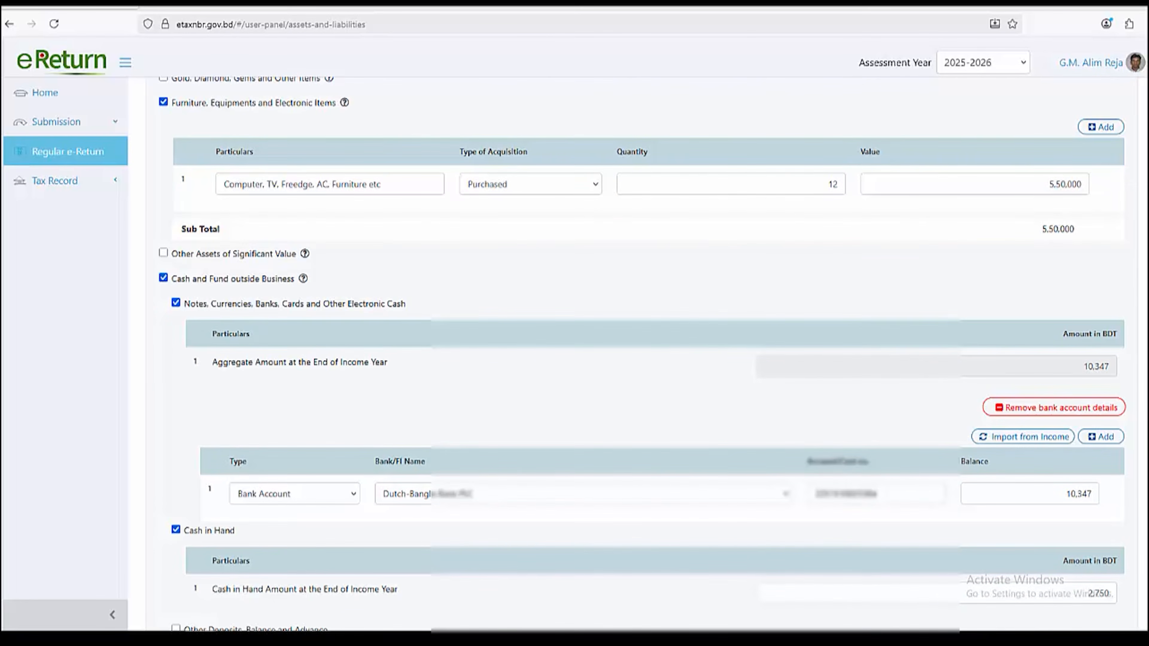
pyautogui.doubleClick(1096, 367)
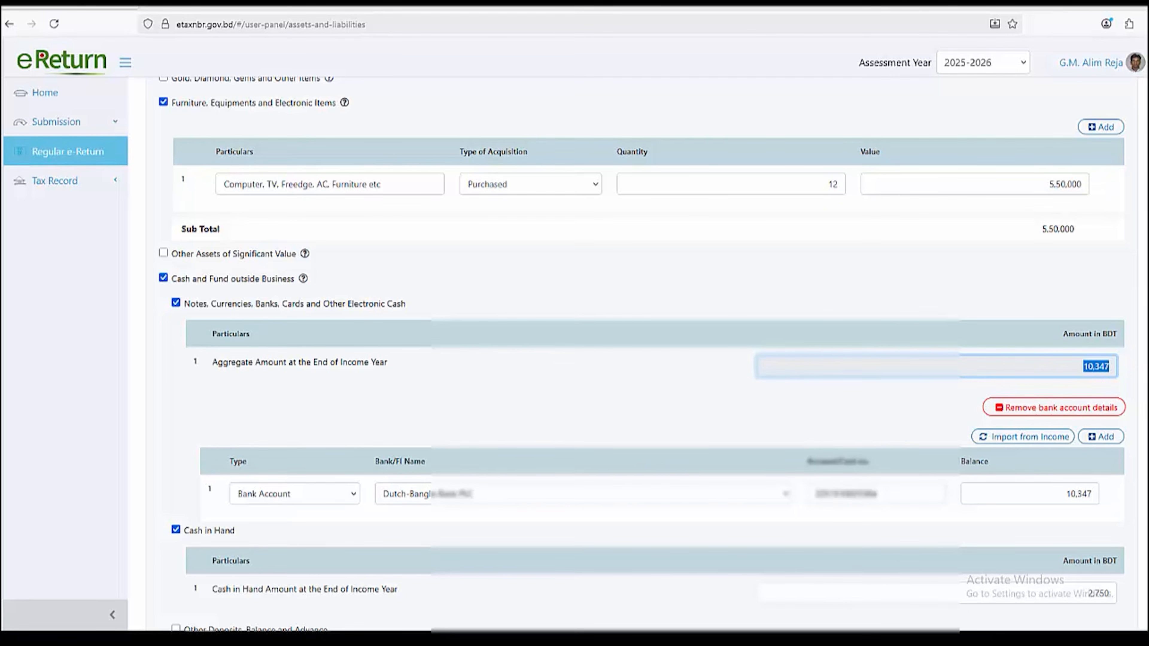
pyautogui.scroll(-2, 633, 353)
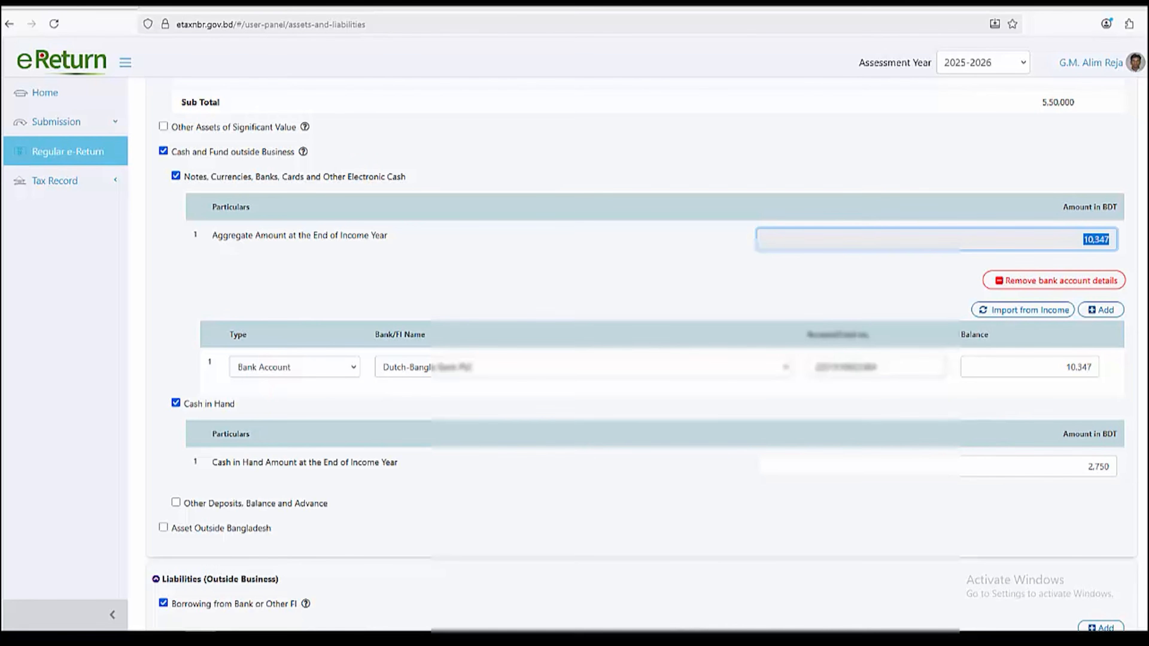
pyautogui.click(723, 280)
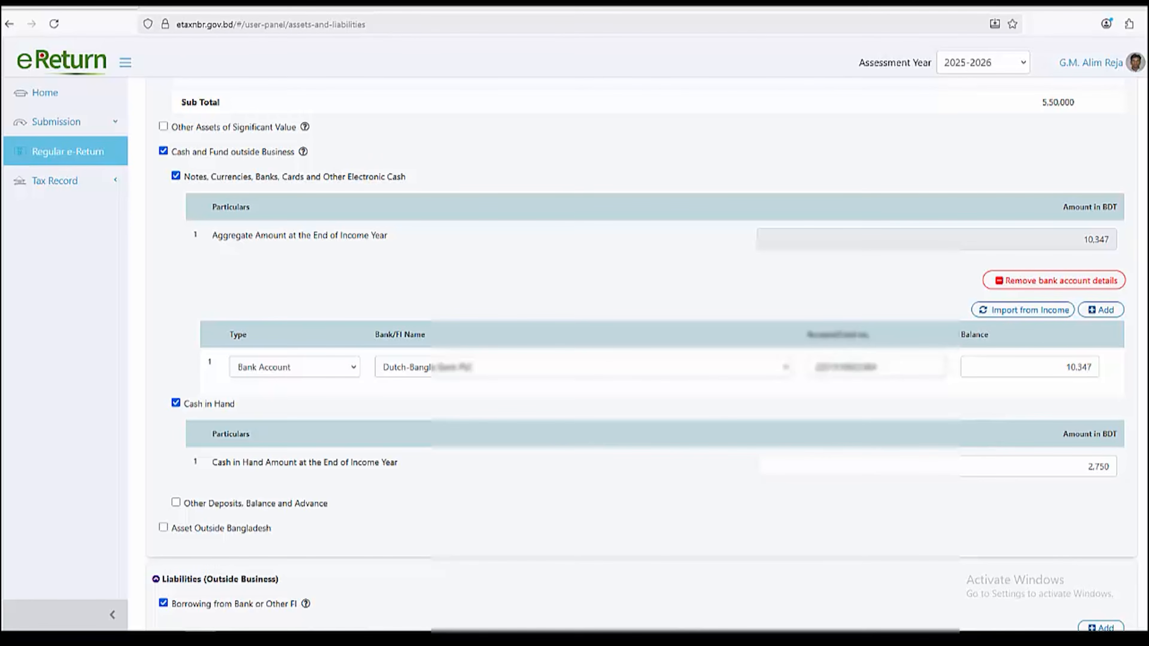
pyautogui.scroll(-1, 642, 354)
pyautogui.doubleClick(1098, 403)
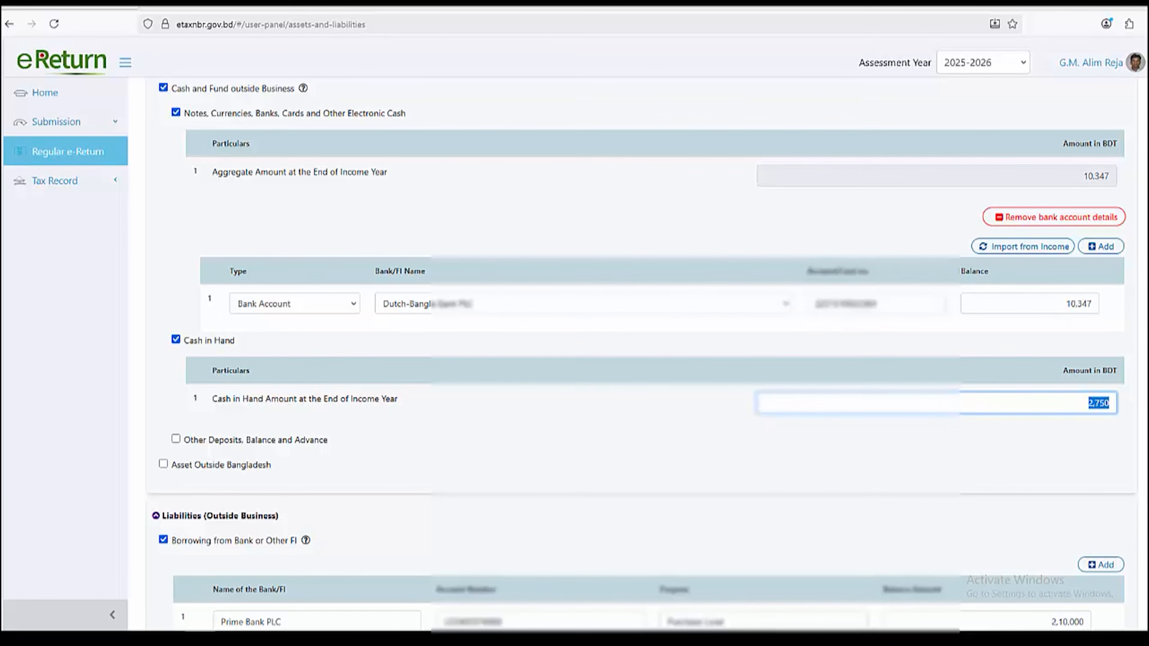
pyautogui.scroll(-2, 642, 355)
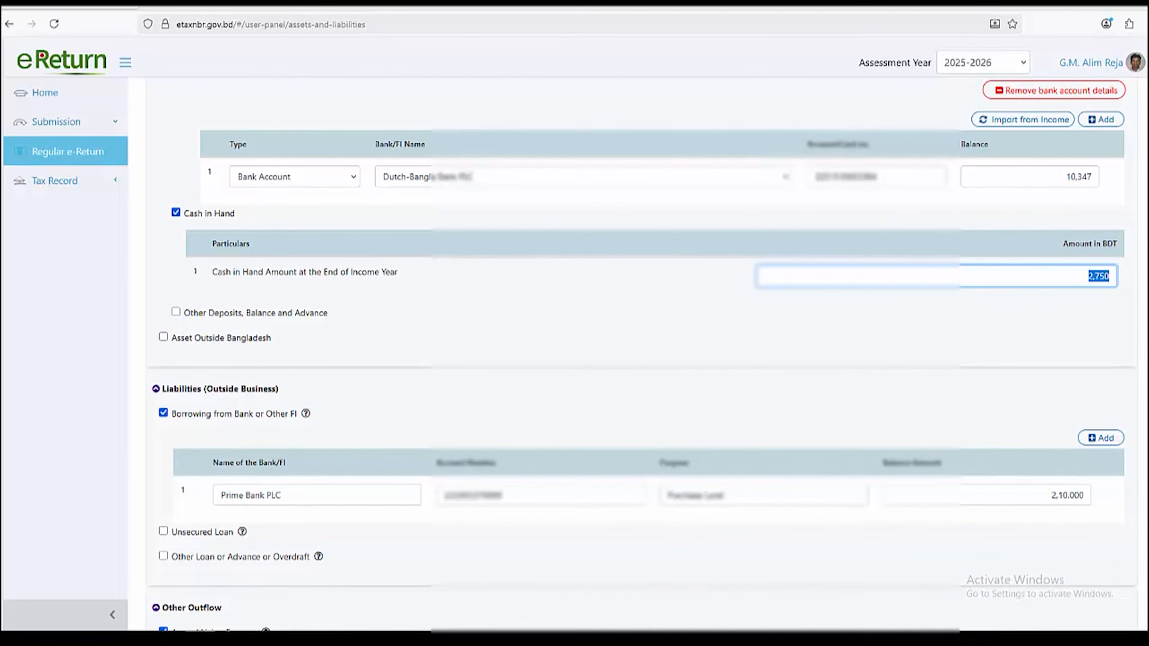
pyautogui.doubleClick(219, 389)
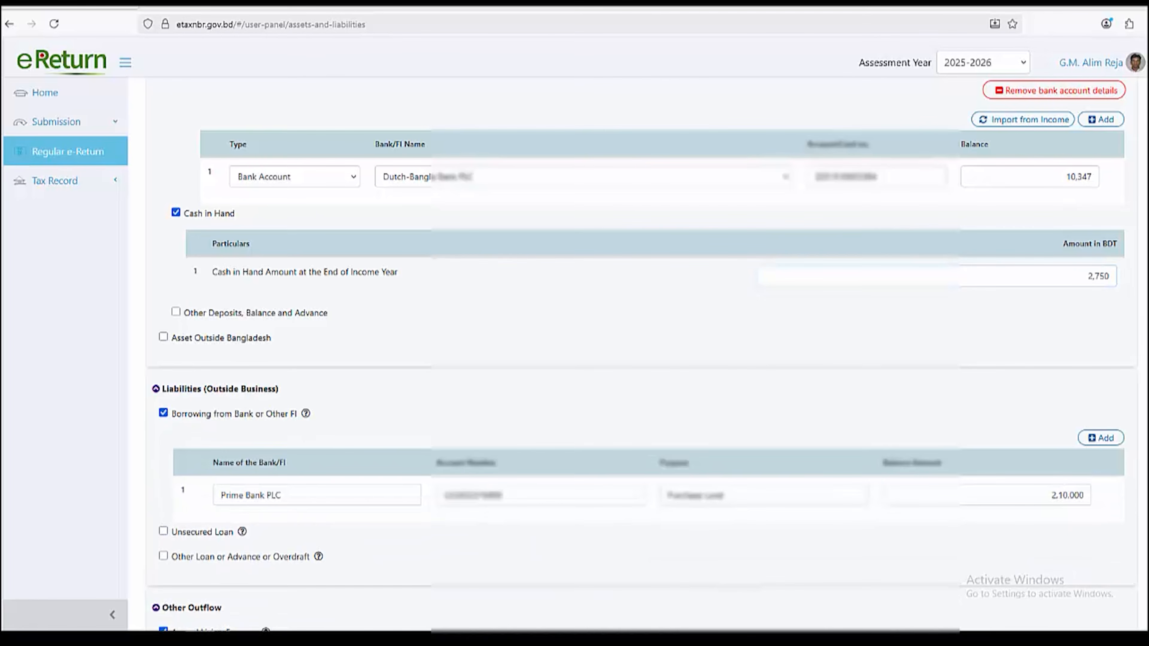
pyautogui.scroll(-1, 642, 354)
pyautogui.moveTo(281, 431); pyautogui.dragTo(221, 431)
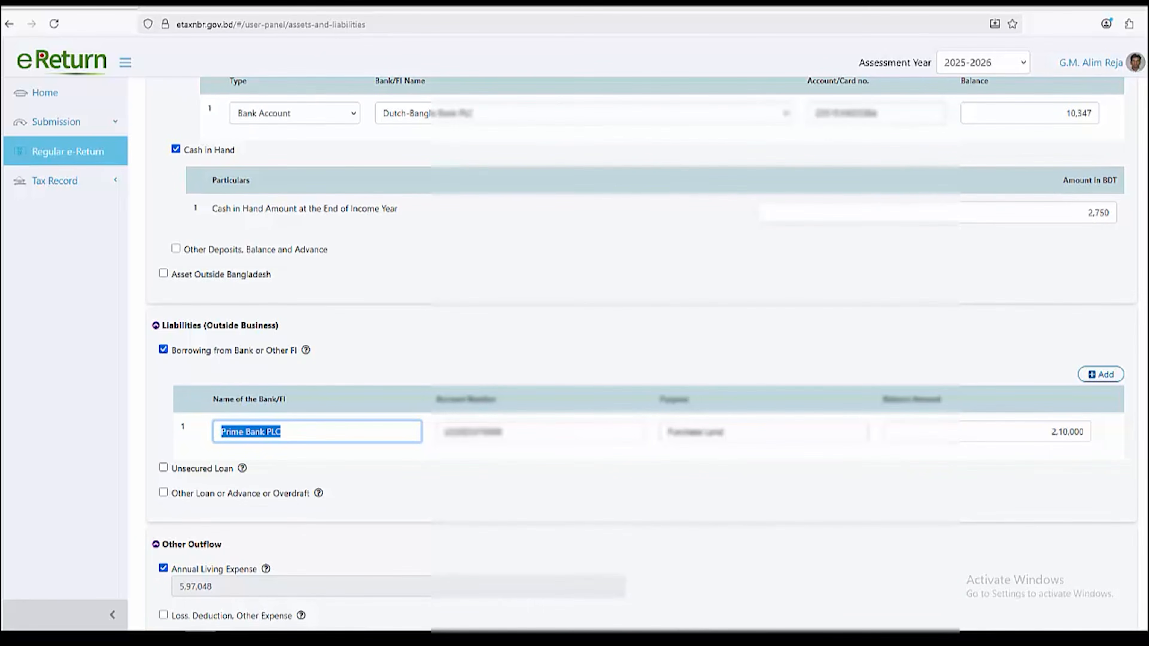
pyautogui.click(156, 326)
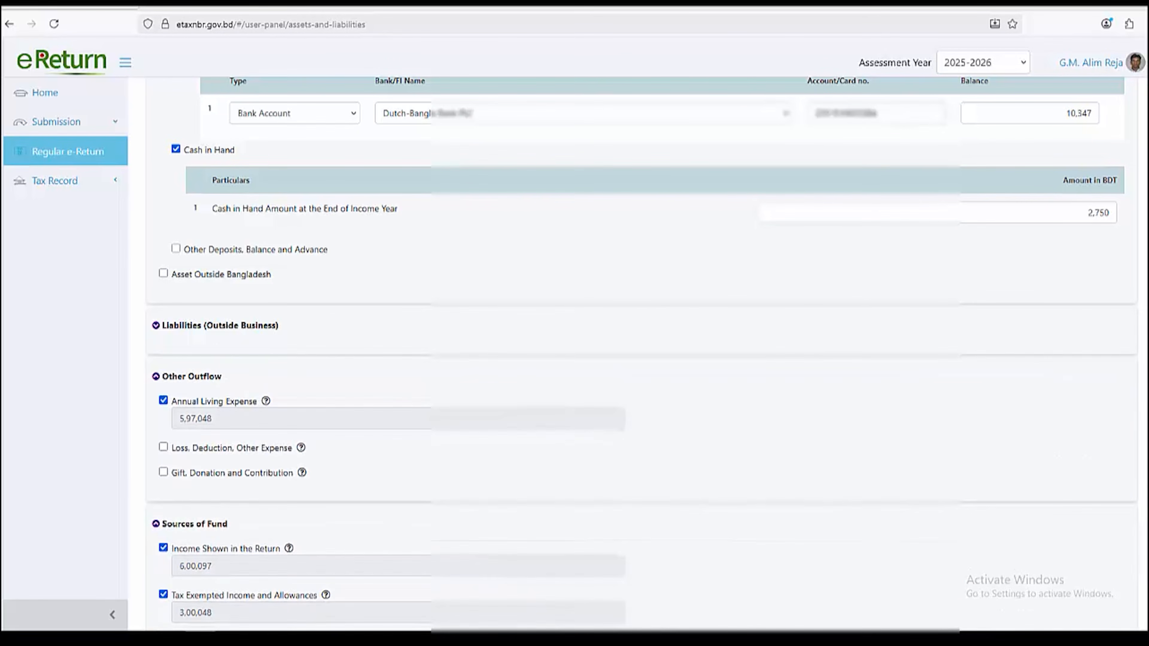
pyautogui.click(156, 326)
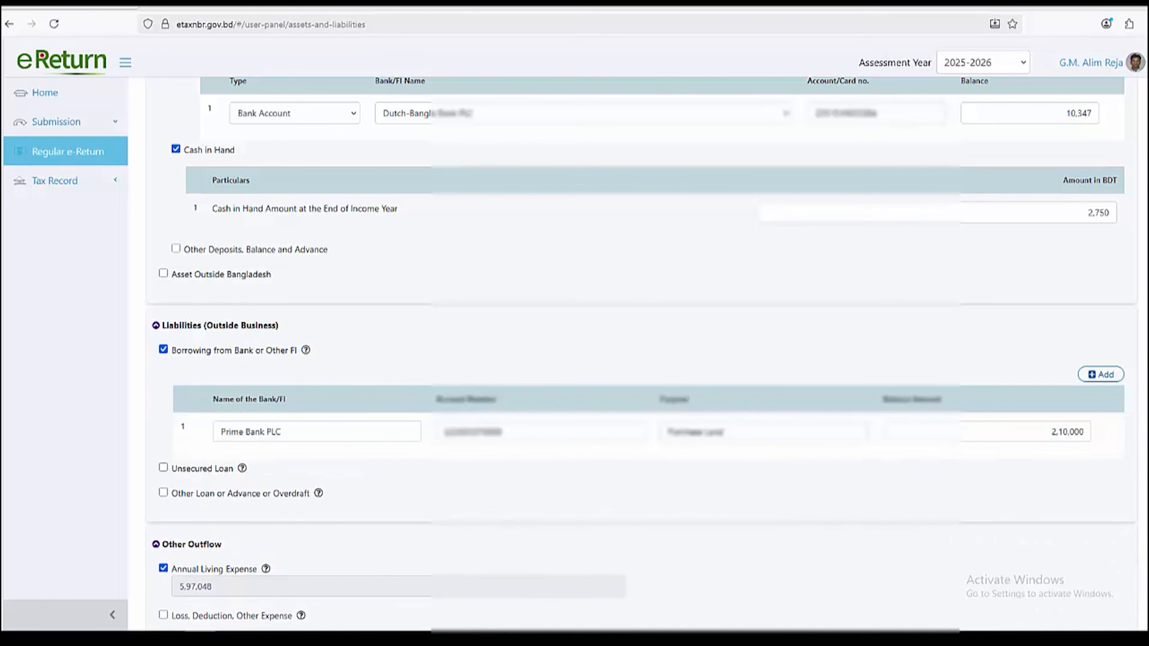
pyautogui.moveTo(1051, 432); pyautogui.dragTo(1085, 432)
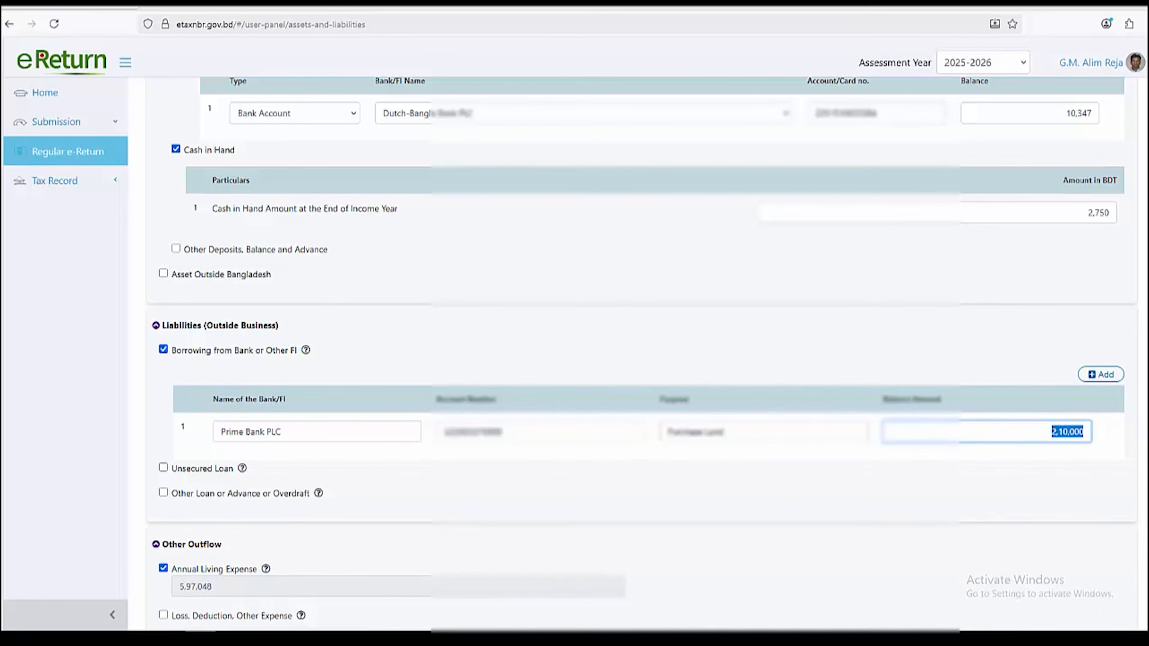
pyautogui.moveTo(727, 432); pyautogui.dragTo(666, 431)
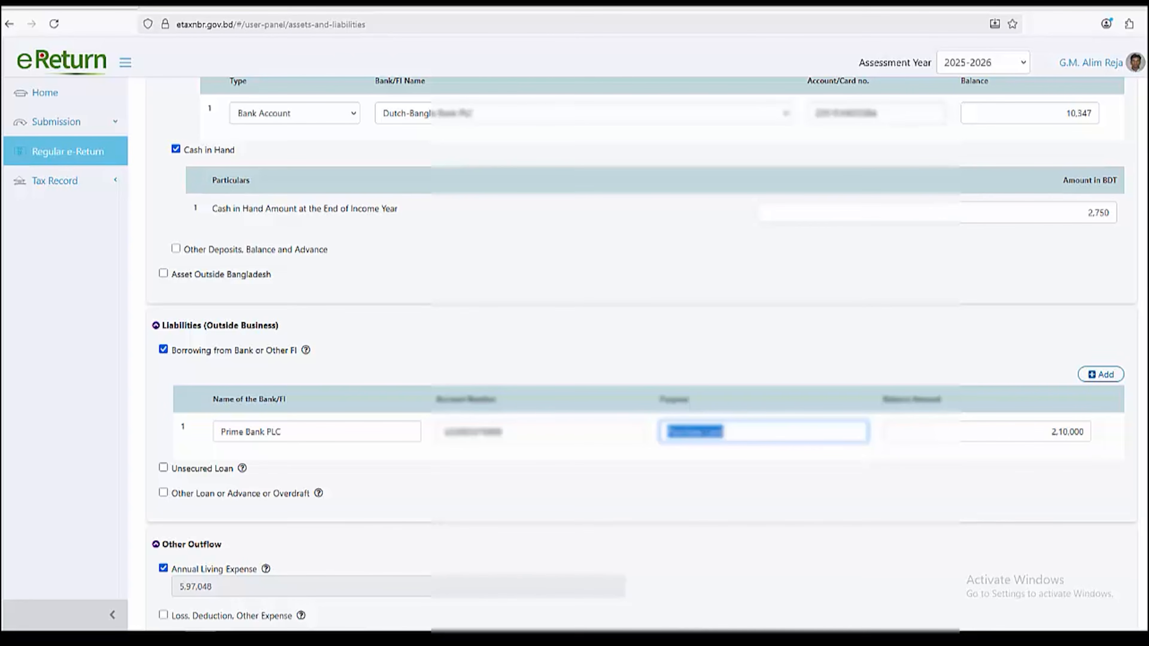
pyautogui.scroll(-1, 641, 354)
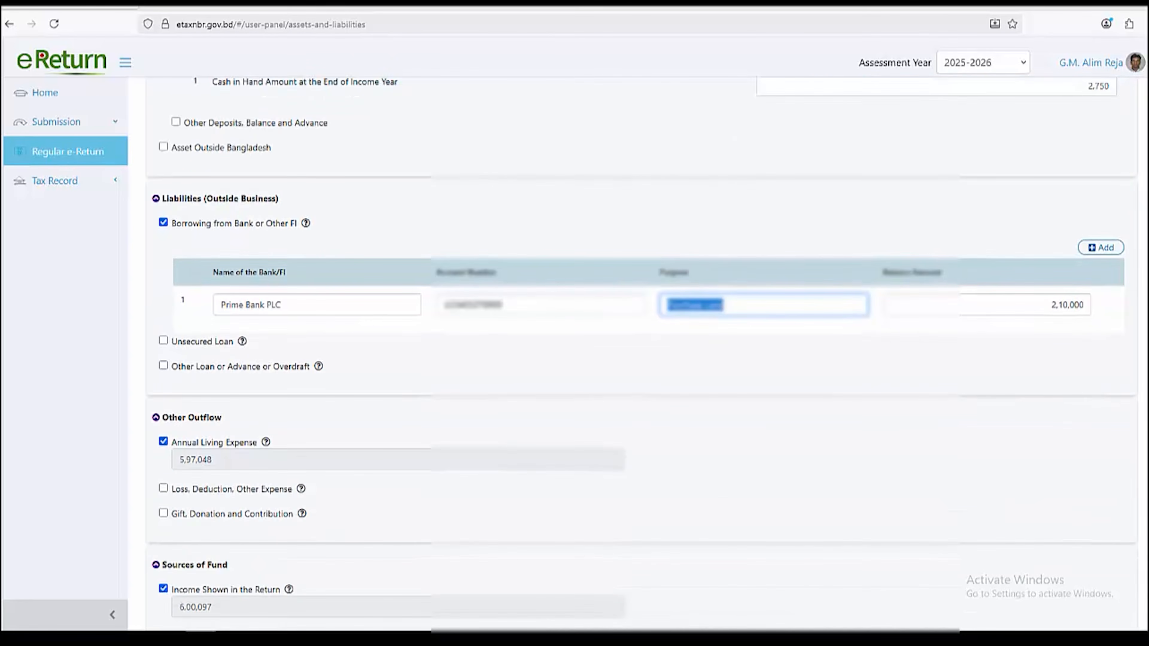
pyautogui.click(763, 357)
pyautogui.click(192, 418)
pyautogui.click(192, 417)
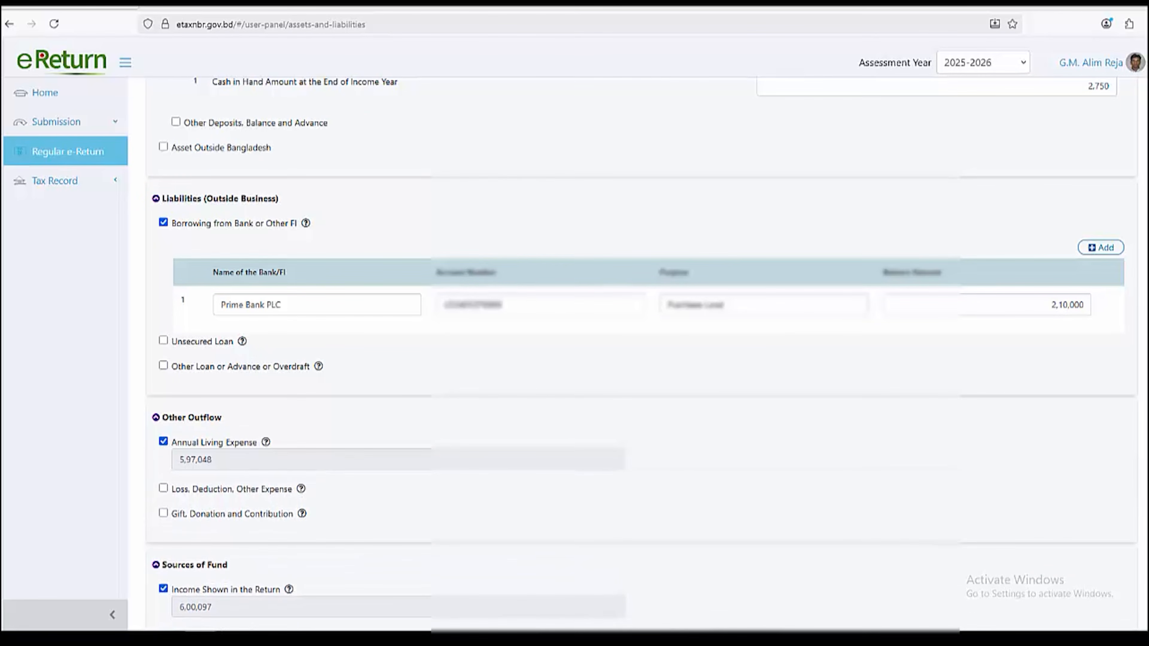
pyautogui.scroll(-2, 633, 353)
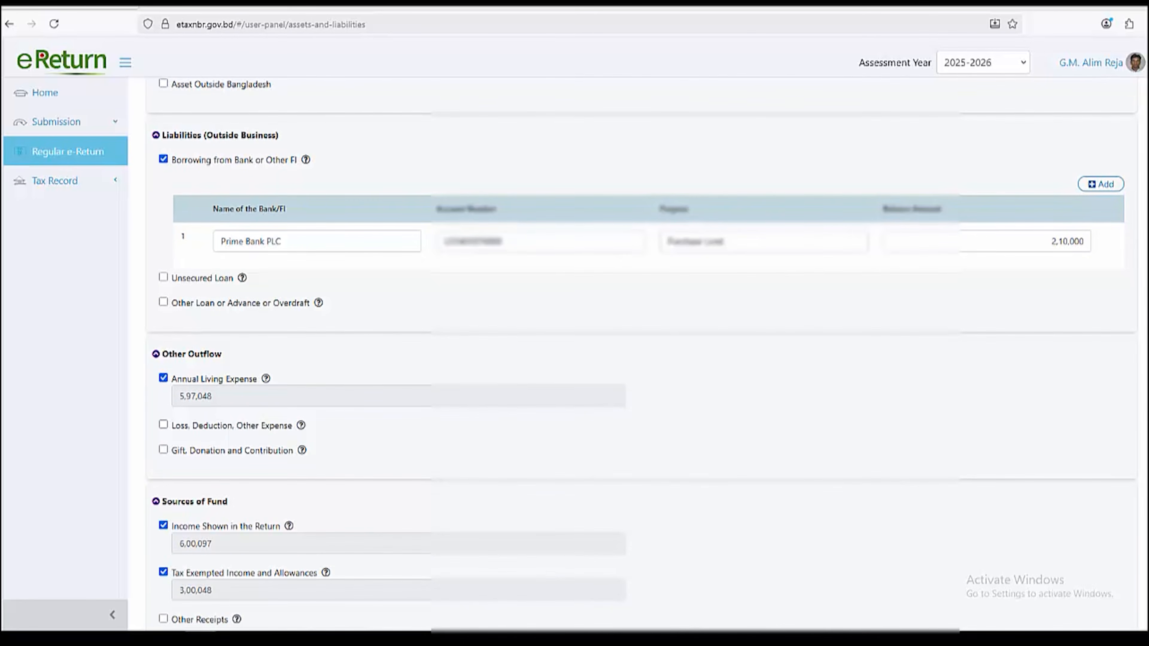
pyautogui.click(163, 424)
pyautogui.click(163, 424)
pyautogui.click(163, 449)
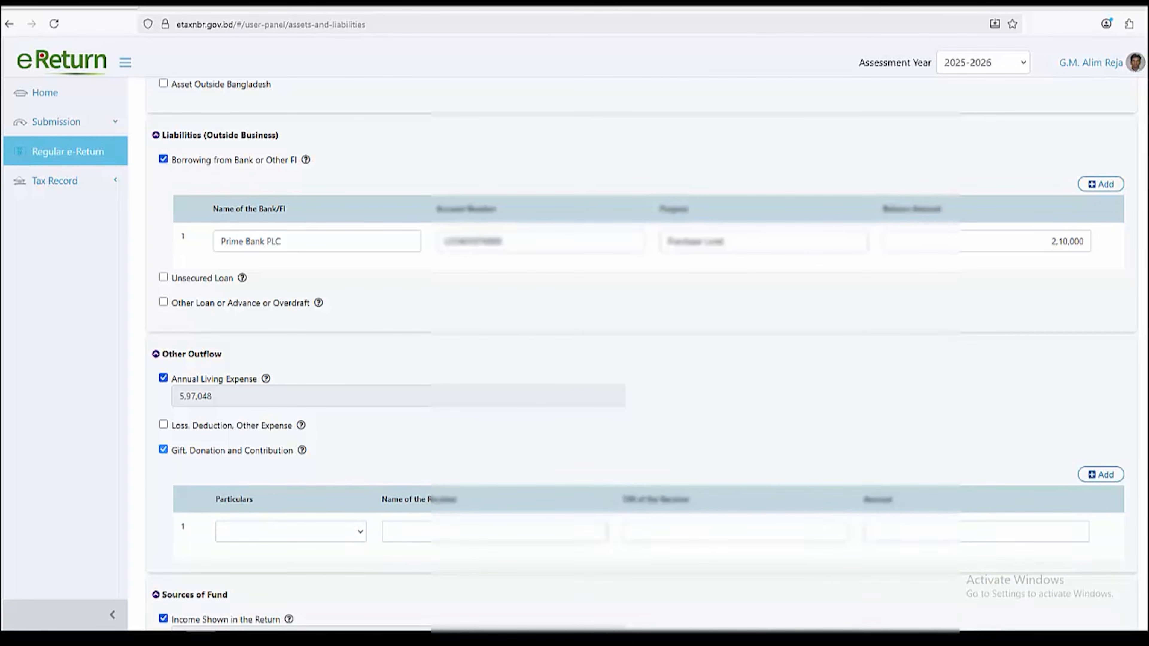
pyautogui.click(164, 450)
pyautogui.scroll(-4, 163, 449)
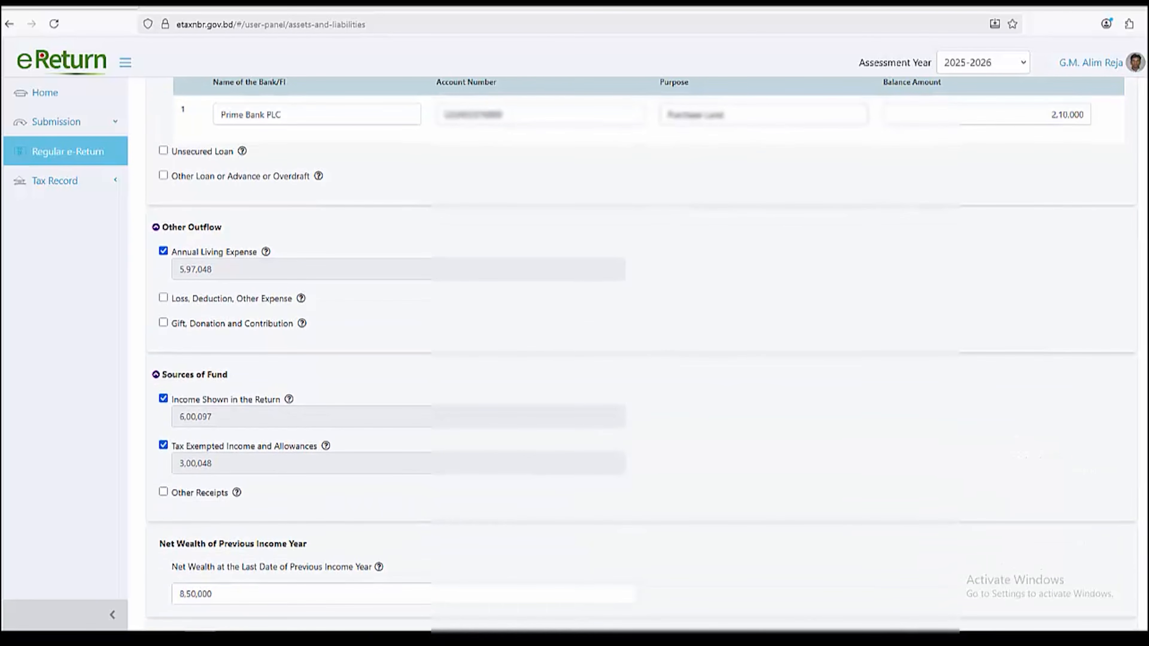
pyautogui.moveTo(213, 416); pyautogui.dragTo(178, 416)
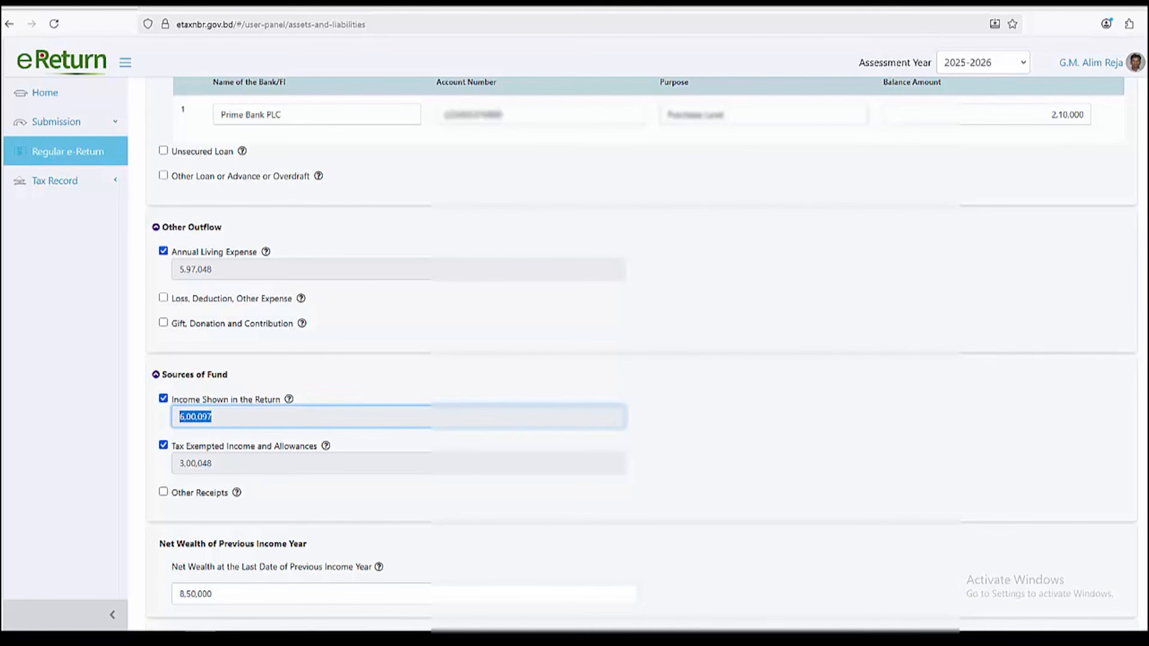
pyautogui.scroll(-2, 641, 353)
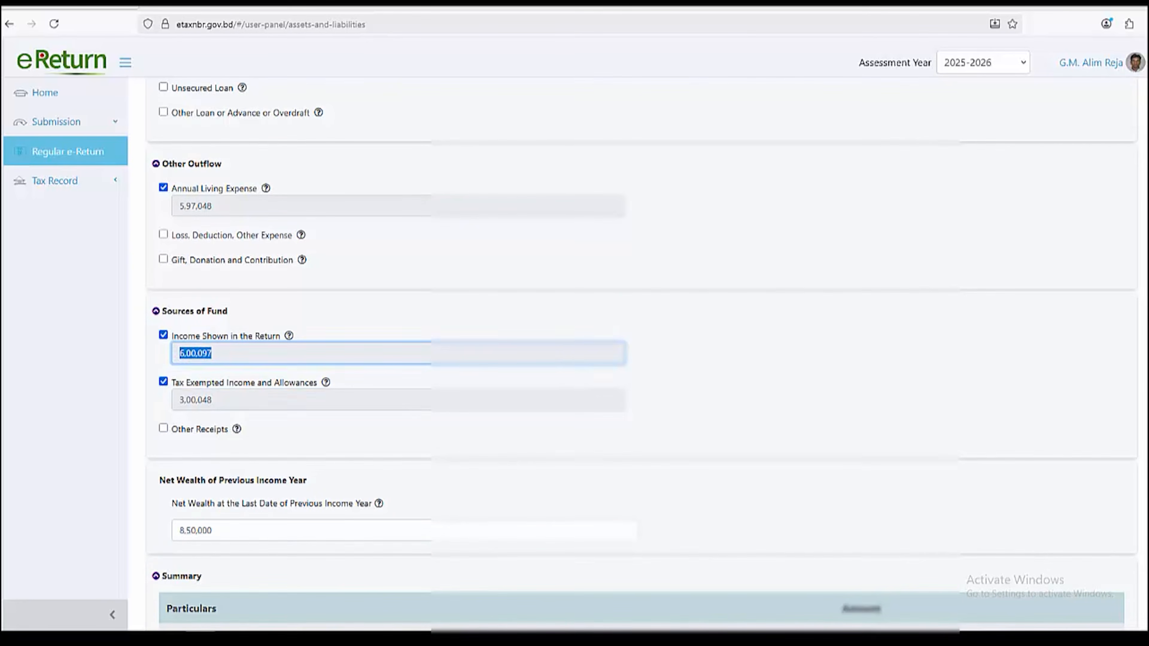
pyautogui.moveTo(213, 400); pyautogui.dragTo(178, 400)
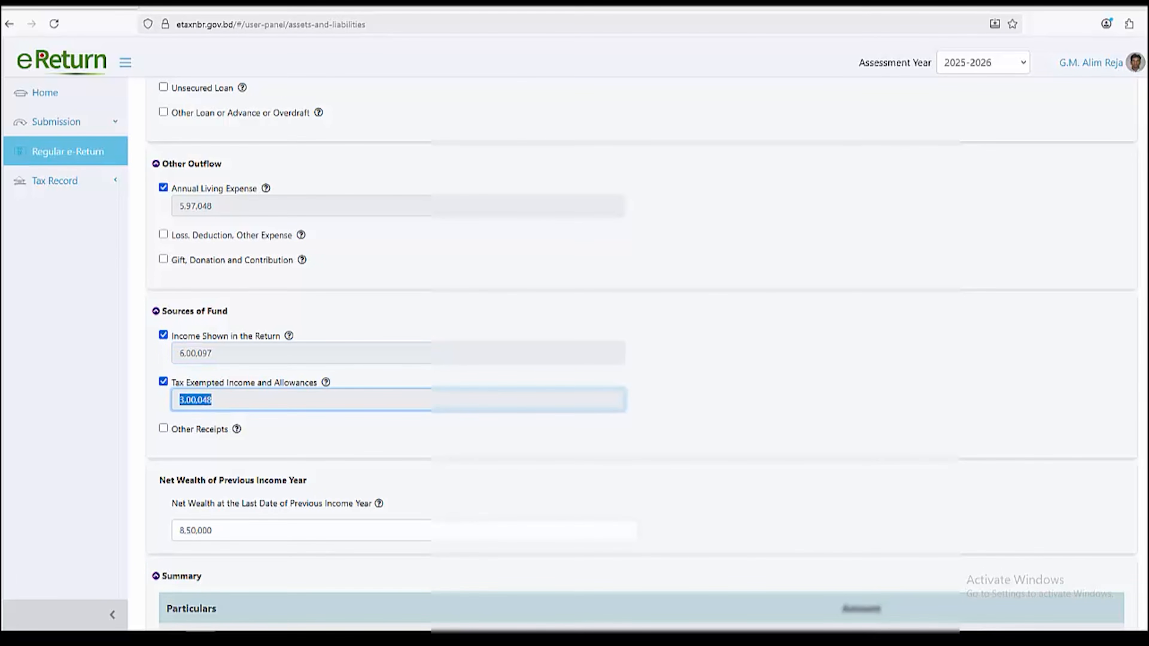
pyautogui.scroll(-2, 642, 353)
pyautogui.scroll(-10, 641, 353)
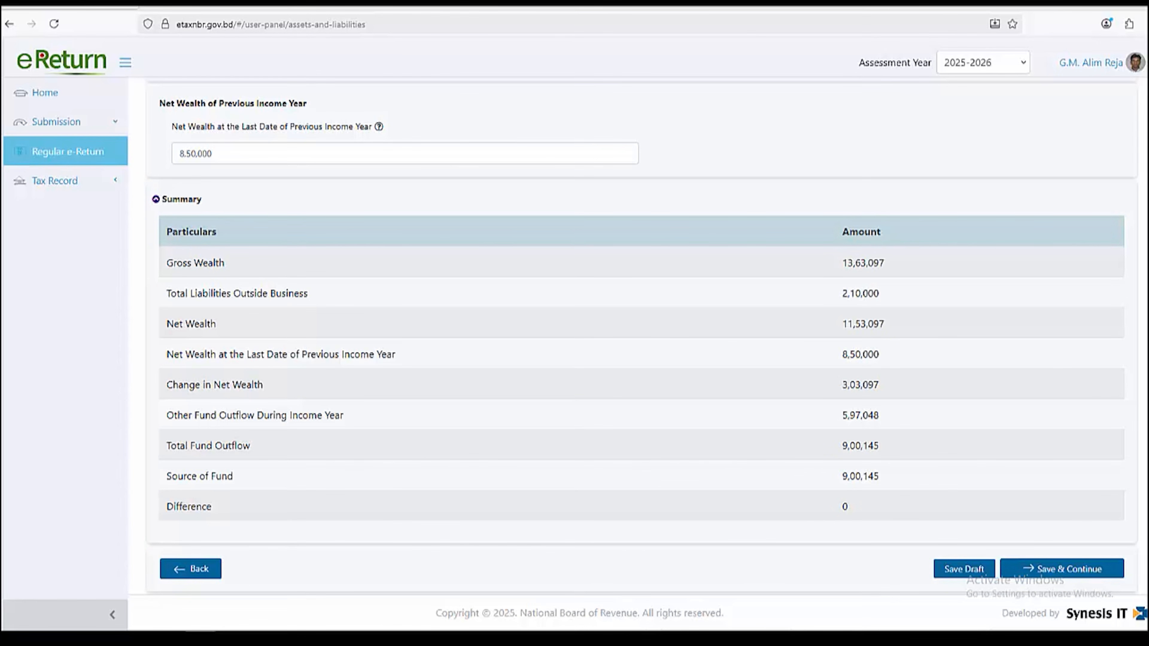
pyautogui.moveTo(167, 354); pyautogui.dragTo(395, 355)
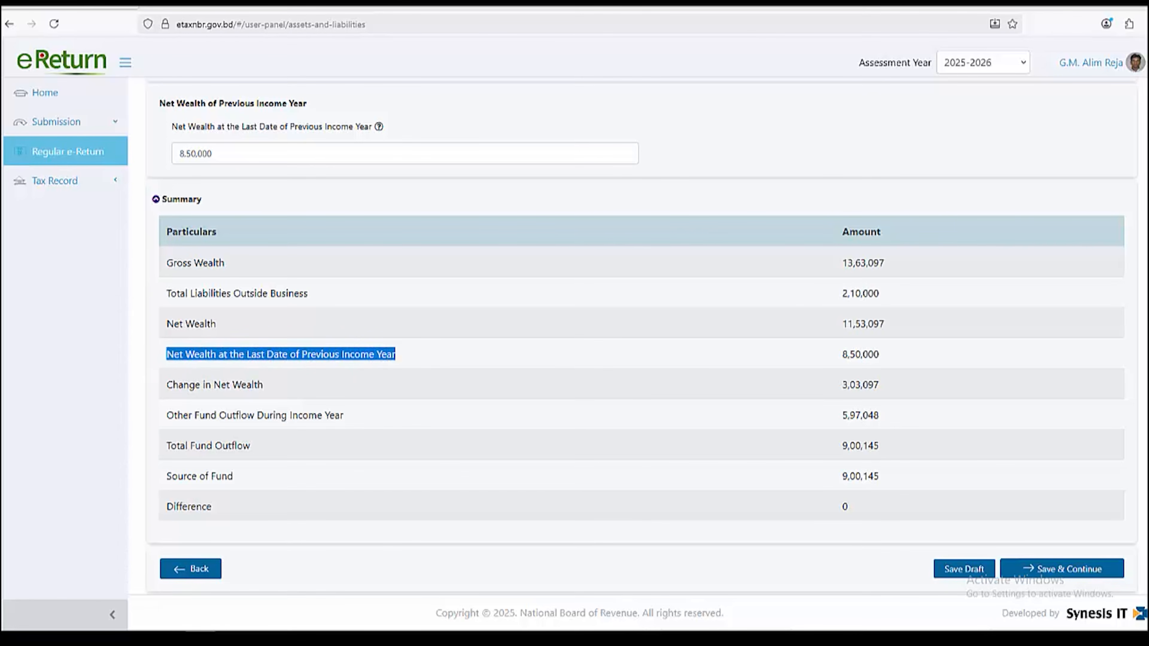
pyautogui.doubleClick(860, 354)
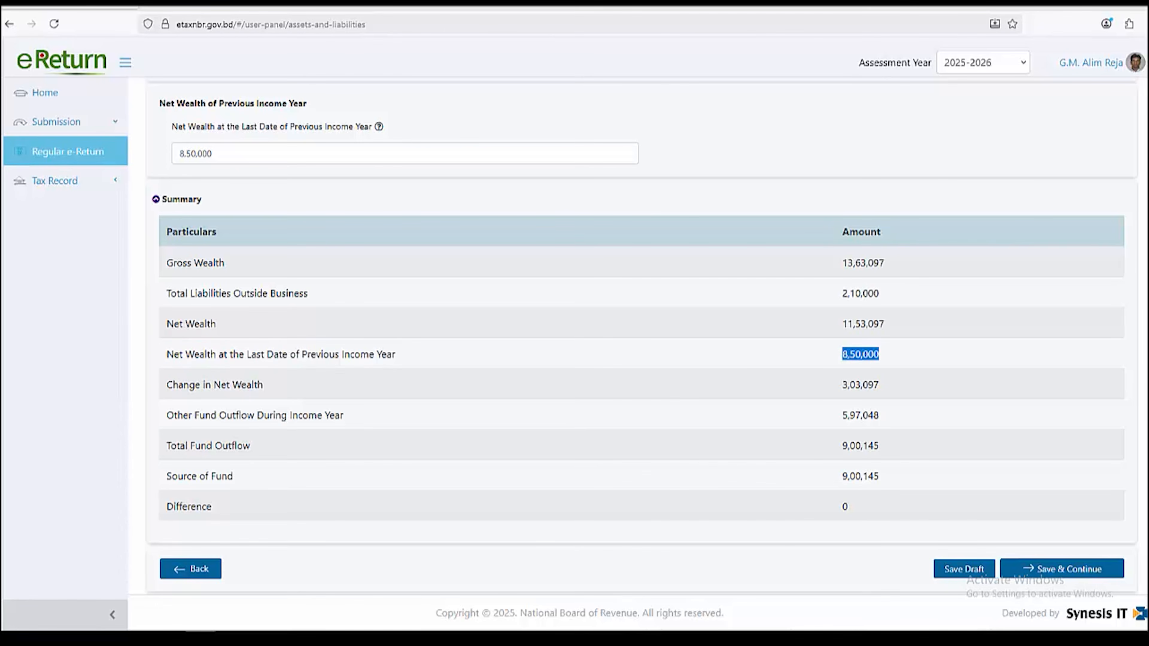
pyautogui.doubleClick(195, 154)
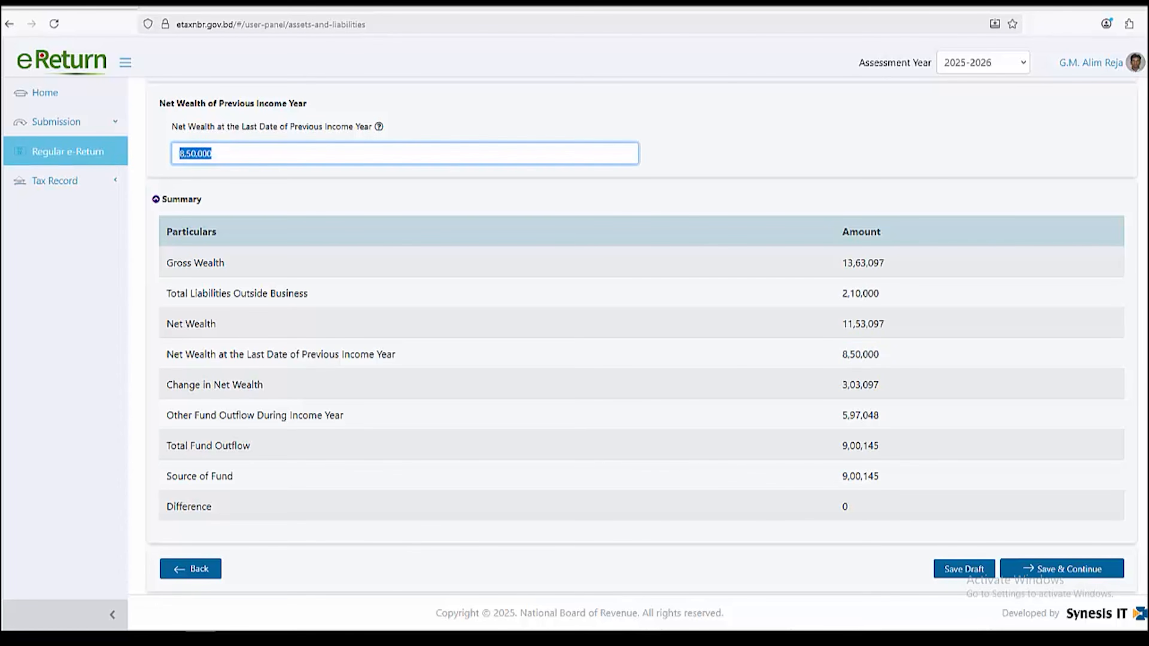
pyautogui.moveTo(166, 415); pyautogui.dragTo(343, 415)
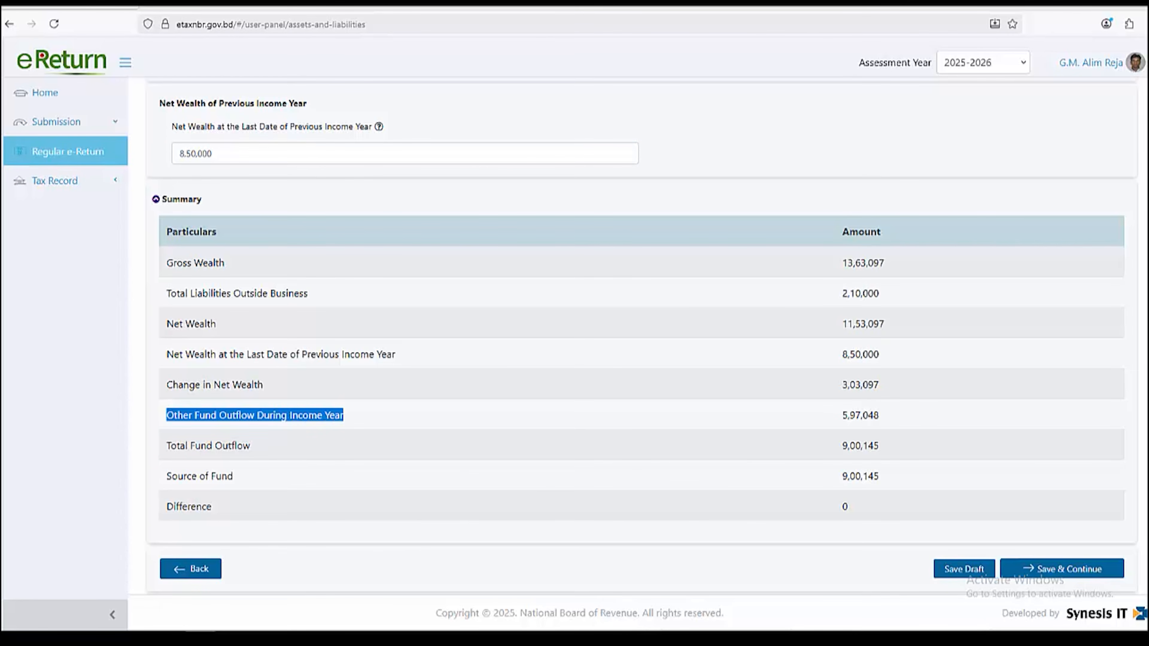
pyautogui.doubleClick(860, 415)
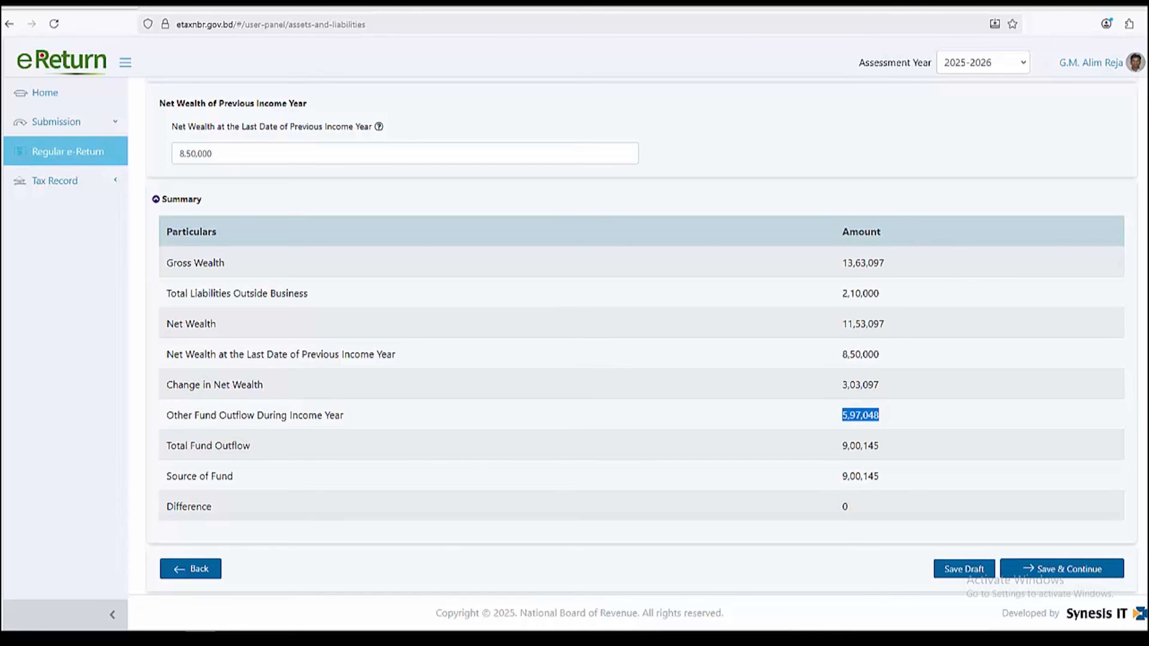
pyautogui.moveTo(170, 446); pyautogui.dragTo(250, 446)
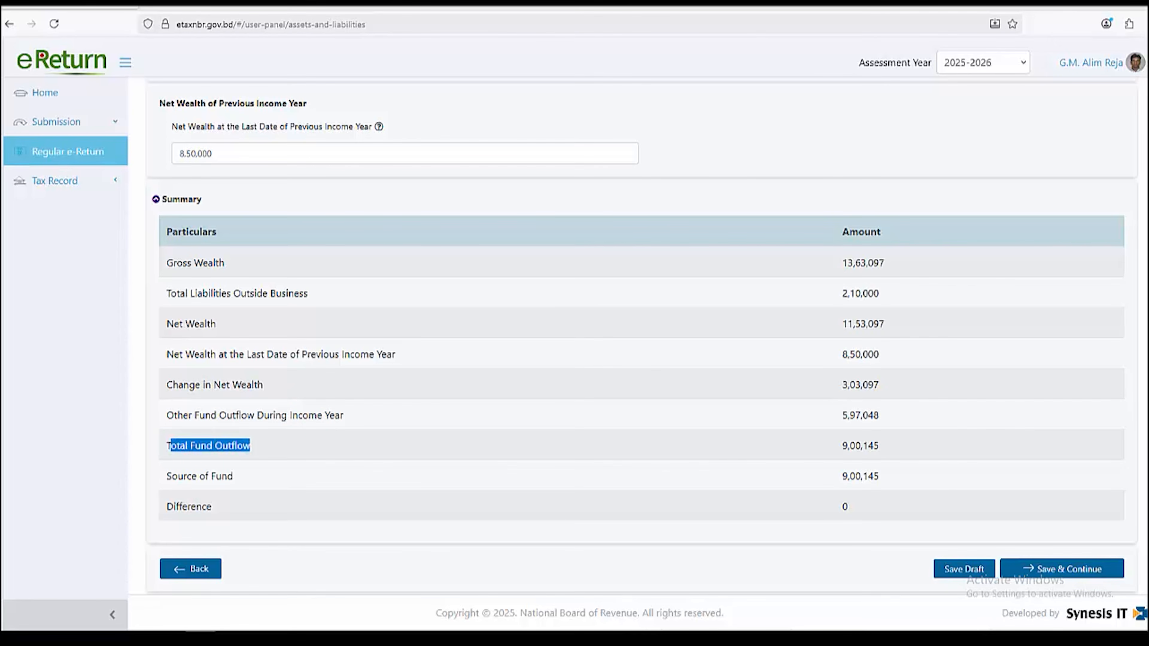
pyautogui.doubleClick(860, 446)
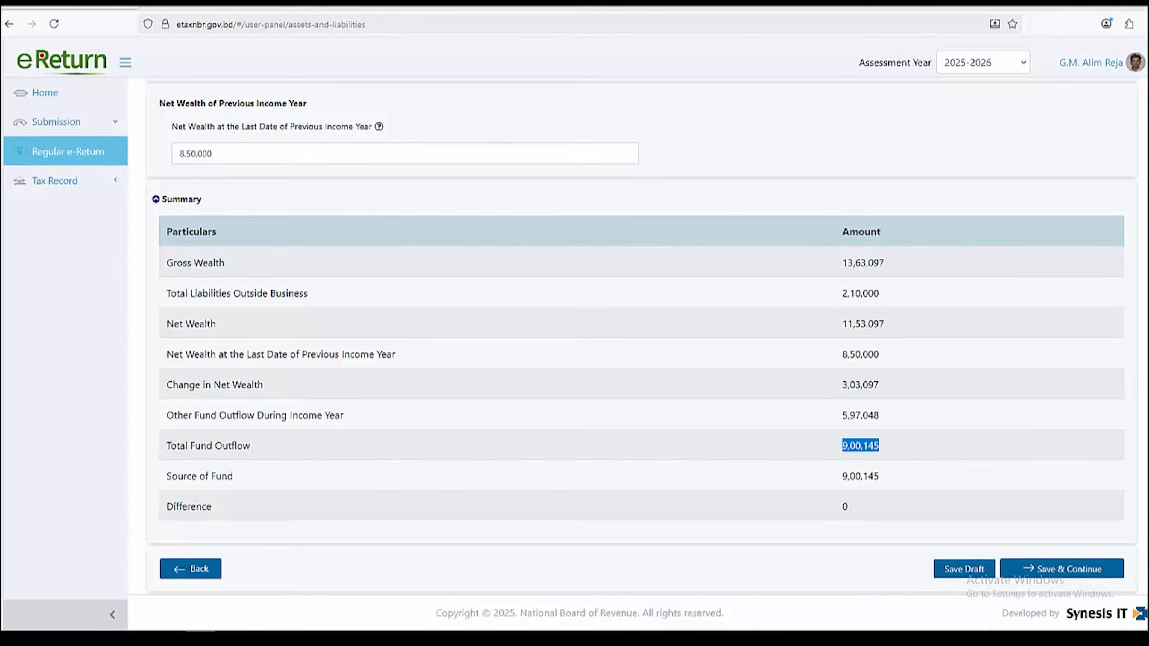
pyautogui.moveTo(172, 476); pyautogui.dragTo(233, 476)
pyautogui.moveTo(842, 445); pyautogui.dragTo(879, 476)
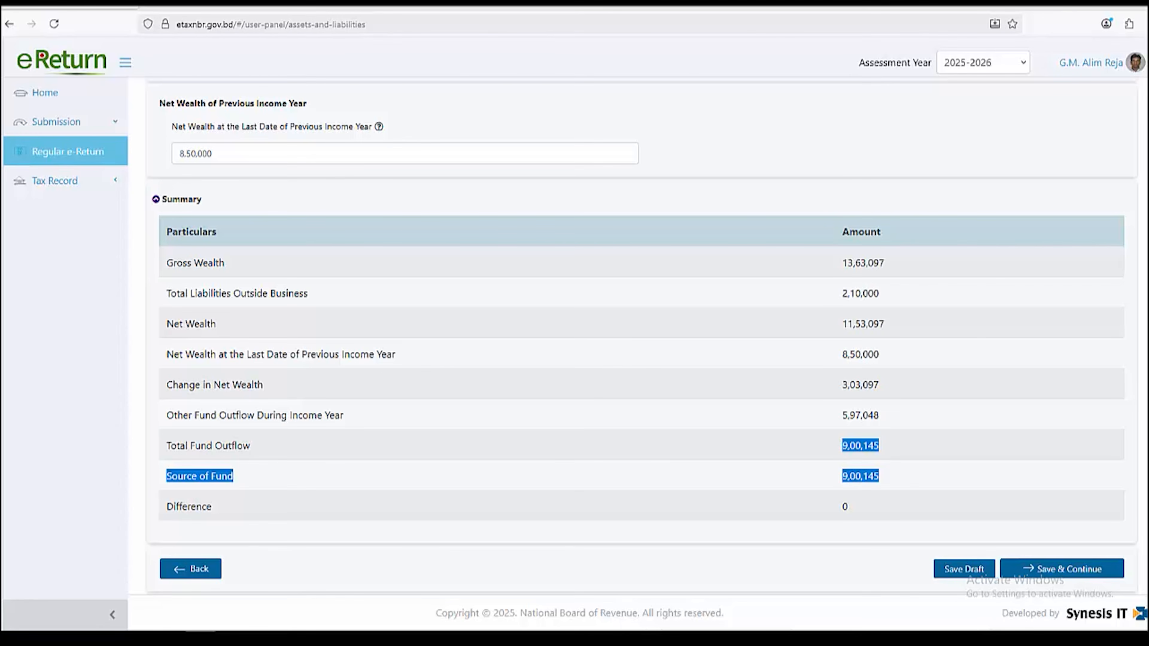
pyautogui.click(898, 476)
pyautogui.moveTo(167, 506); pyautogui.dragTo(213, 506)
pyautogui.moveTo(842, 506); pyautogui.dragTo(849, 506)
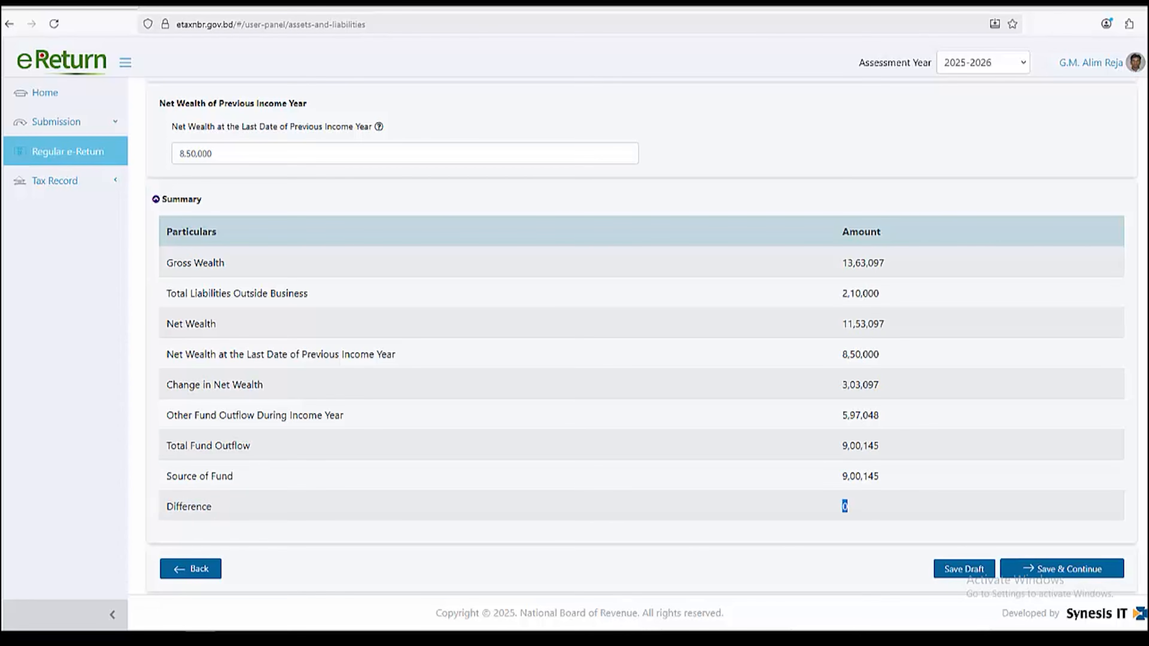
pyautogui.scroll(4, 642, 335)
pyautogui.scroll(-4, 641, 335)
pyautogui.click(1061, 569)
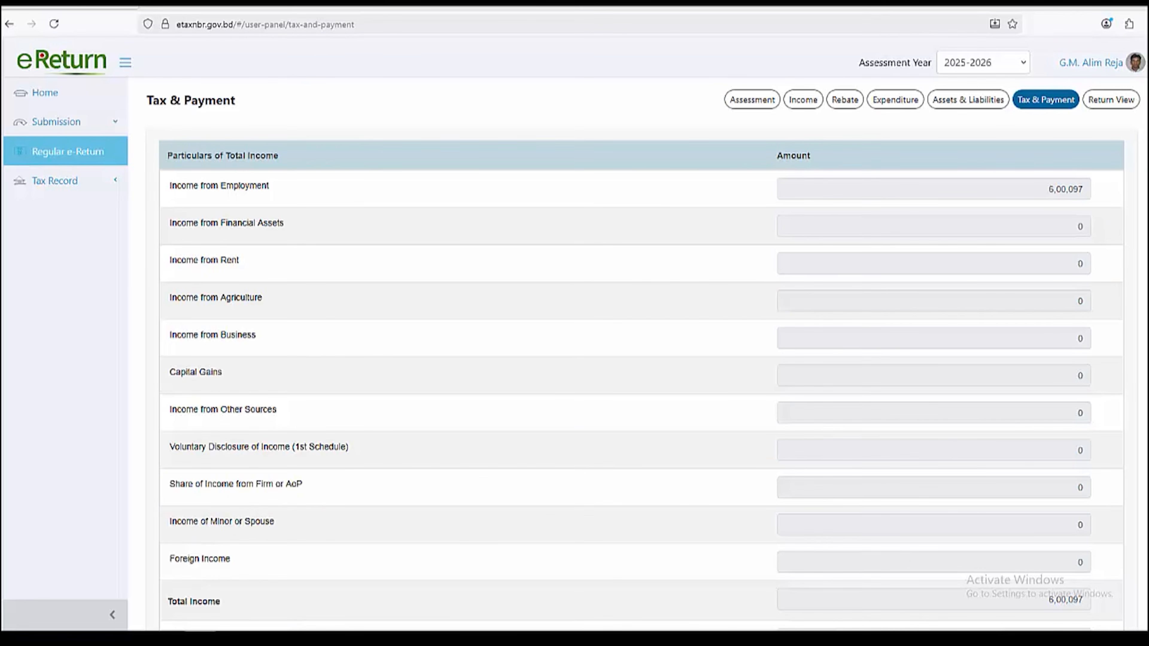
# Check the tax computation: employment income 6,00,097, rebate 18,000, net tax 5,000 under minimum tax
pyautogui.moveTo(1047, 189); pyautogui.dragTo(1084, 189)
pyautogui.scroll(-10, 642, 348)
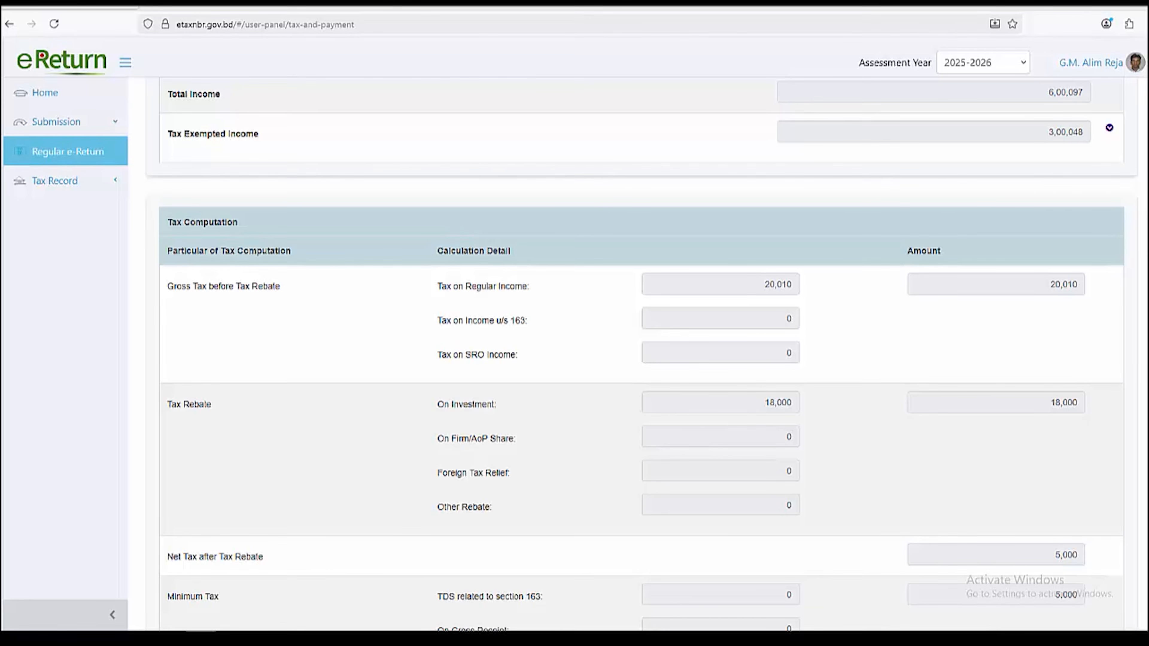
pyautogui.scroll(-2, 640, 357)
pyautogui.doubleClick(1064, 338)
pyautogui.scroll(-2, 639, 353)
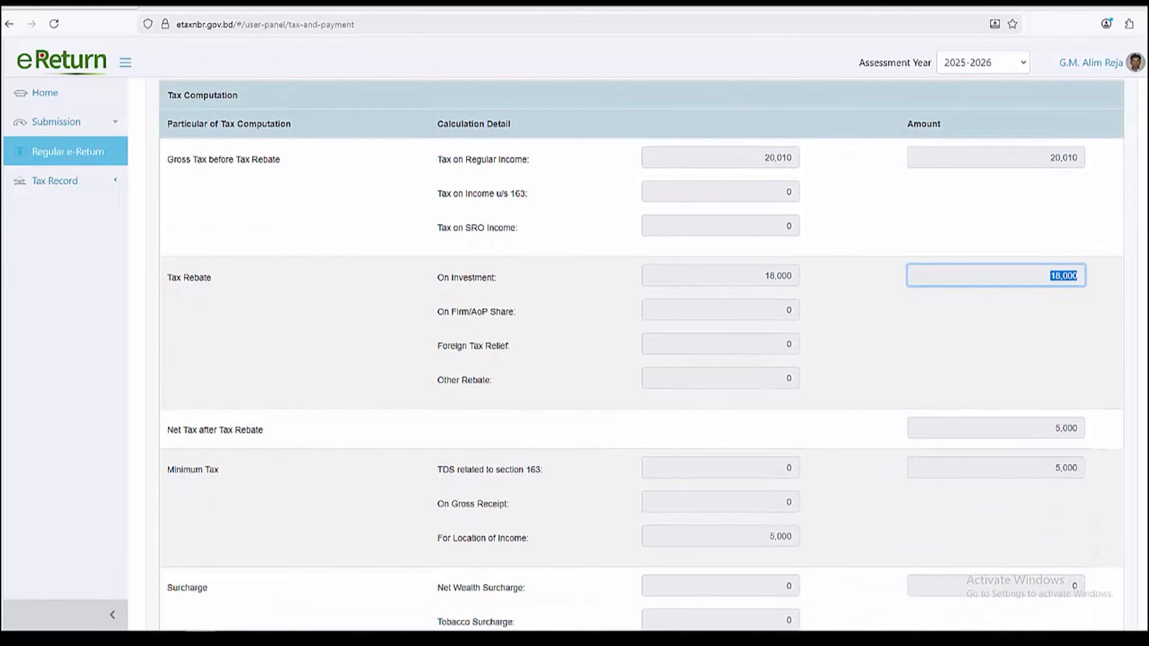
pyautogui.click(1058, 339)
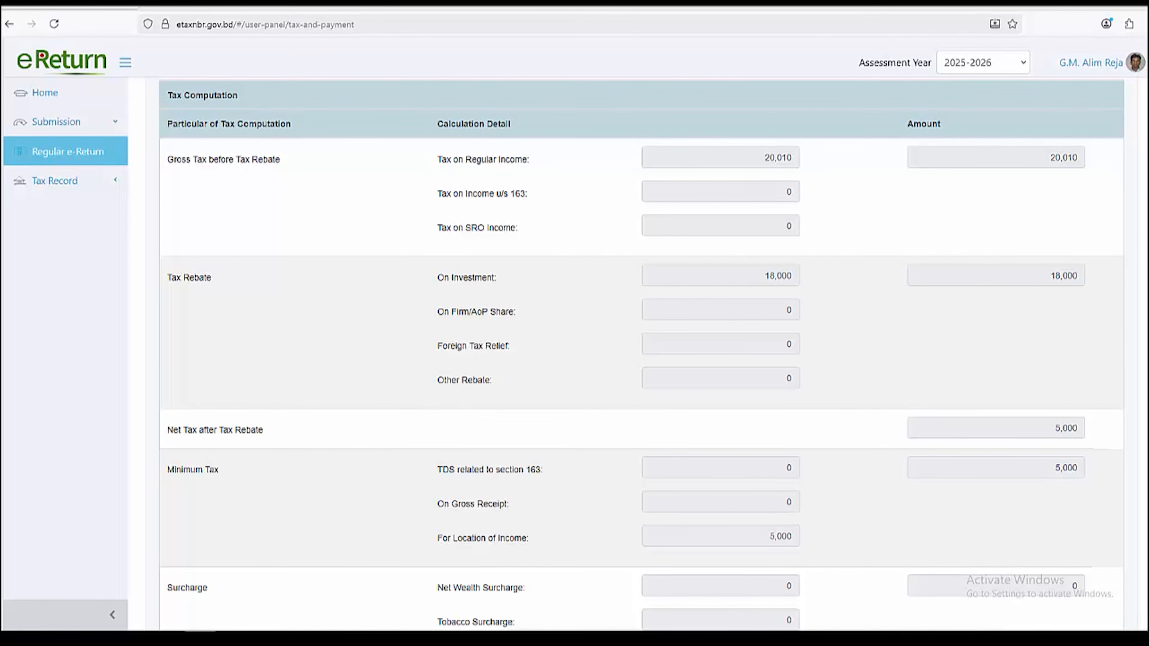
pyautogui.doubleClick(1066, 428)
pyautogui.click(1058, 498)
pyautogui.moveTo(1055, 428); pyautogui.dragTo(1077, 428)
pyautogui.scroll(-3, 642, 353)
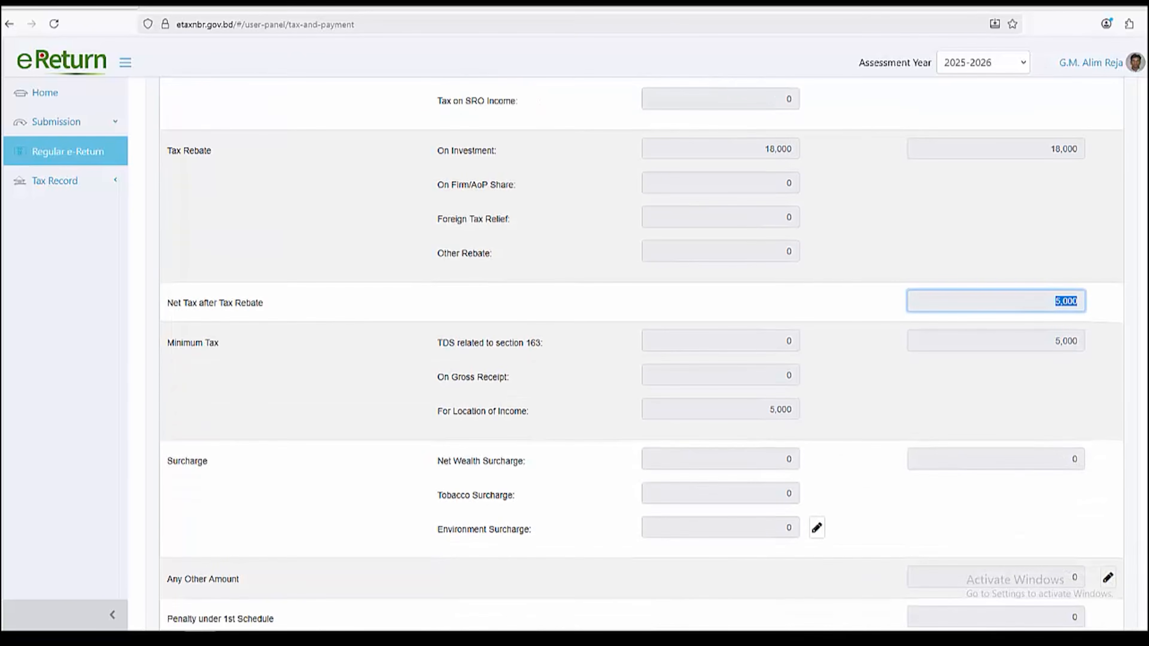
pyautogui.scroll(-5, 641, 353)
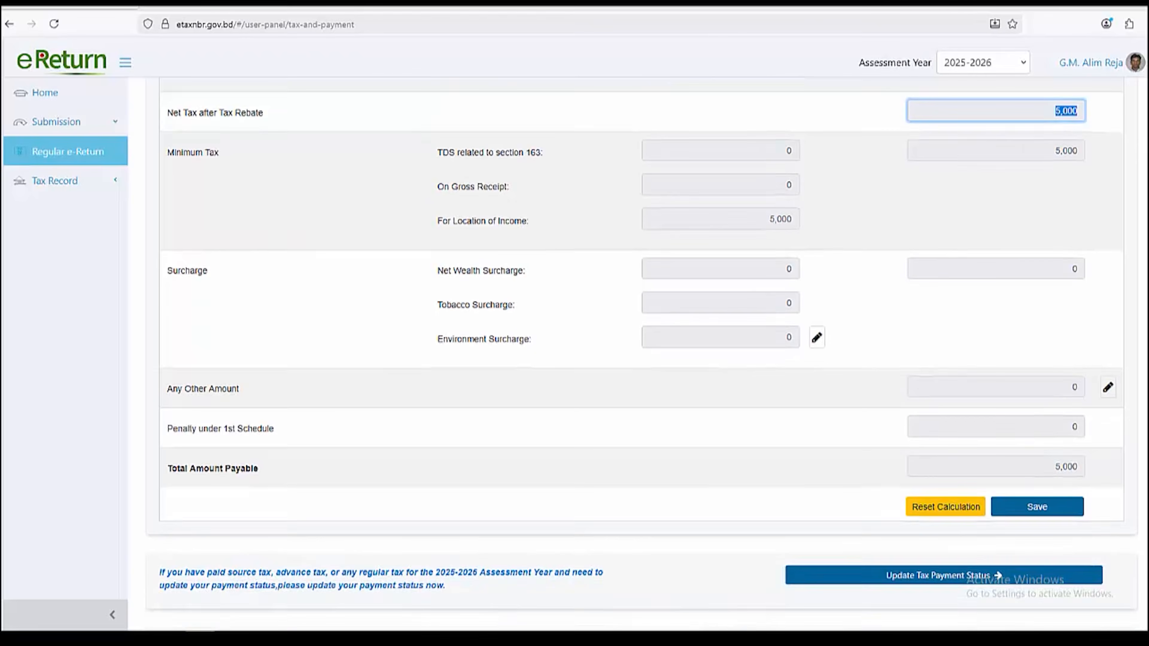
pyautogui.scroll(-3, 642, 353)
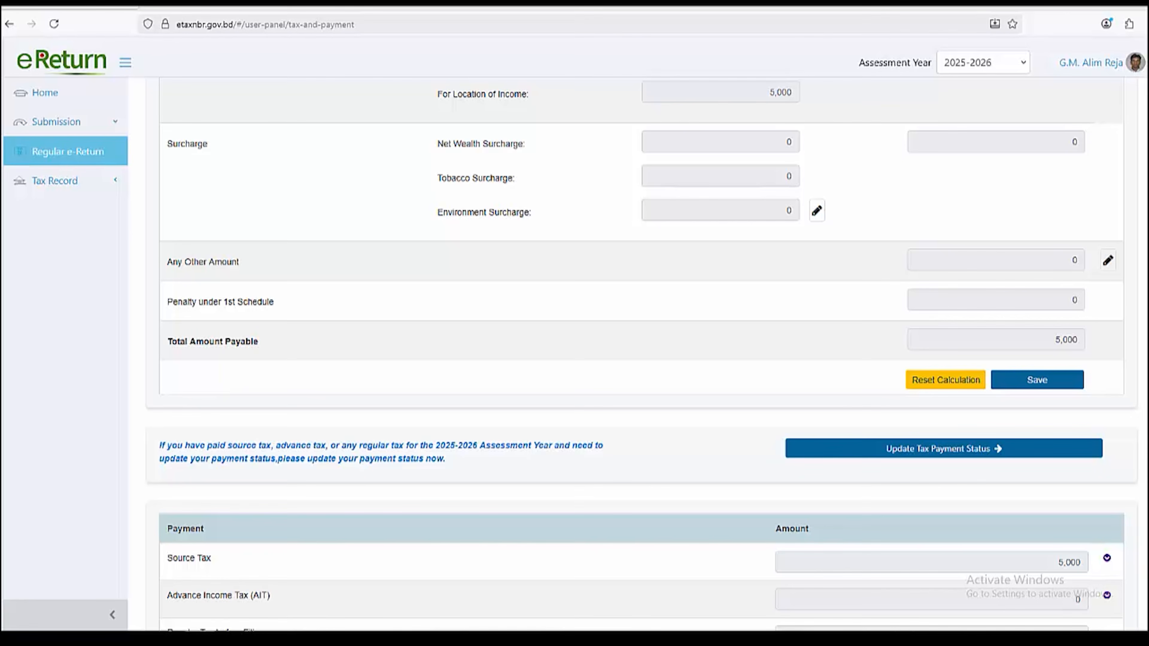
pyautogui.scroll(-5, 641, 355)
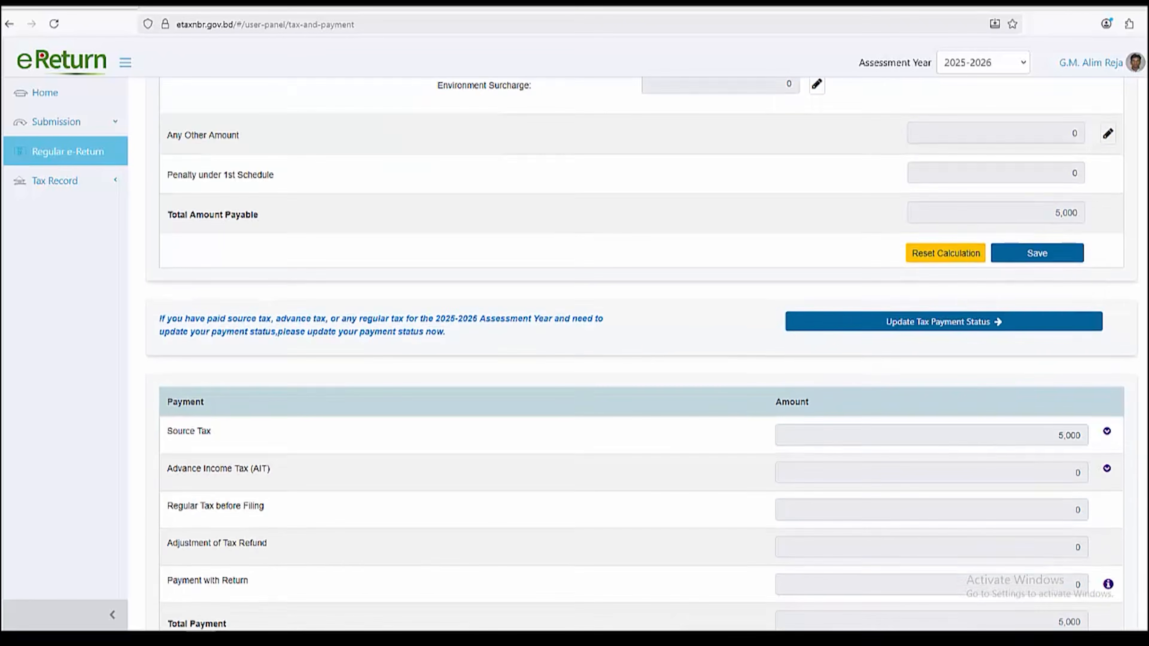
pyautogui.scroll(-2, 641, 355)
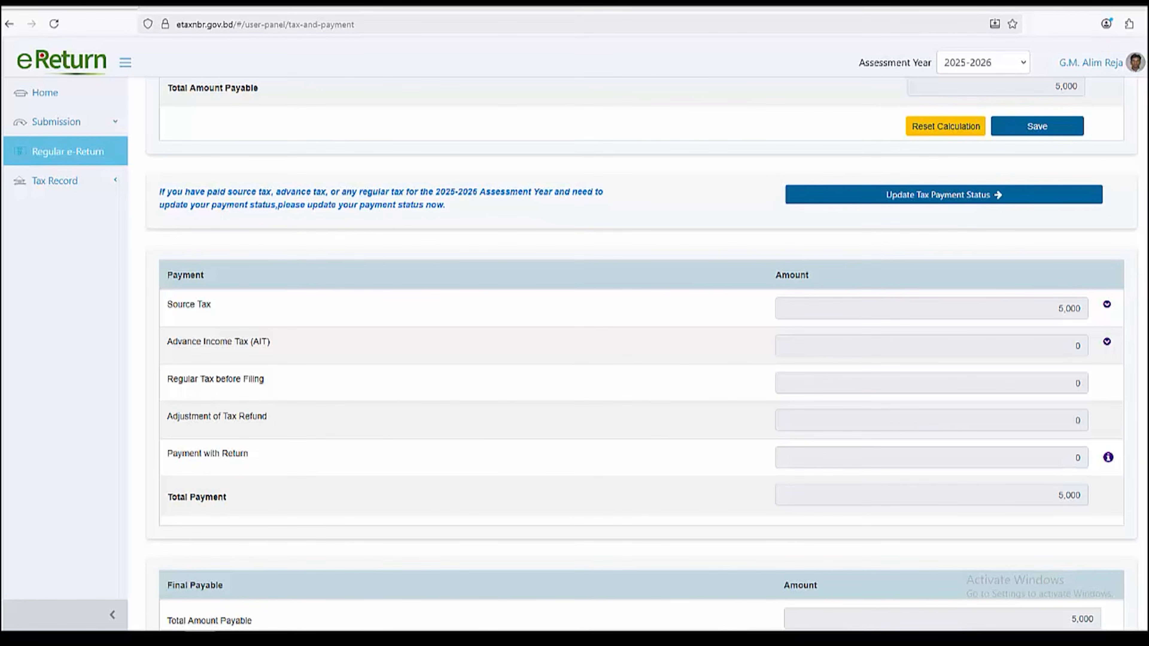
pyautogui.scroll(4, 642, 355)
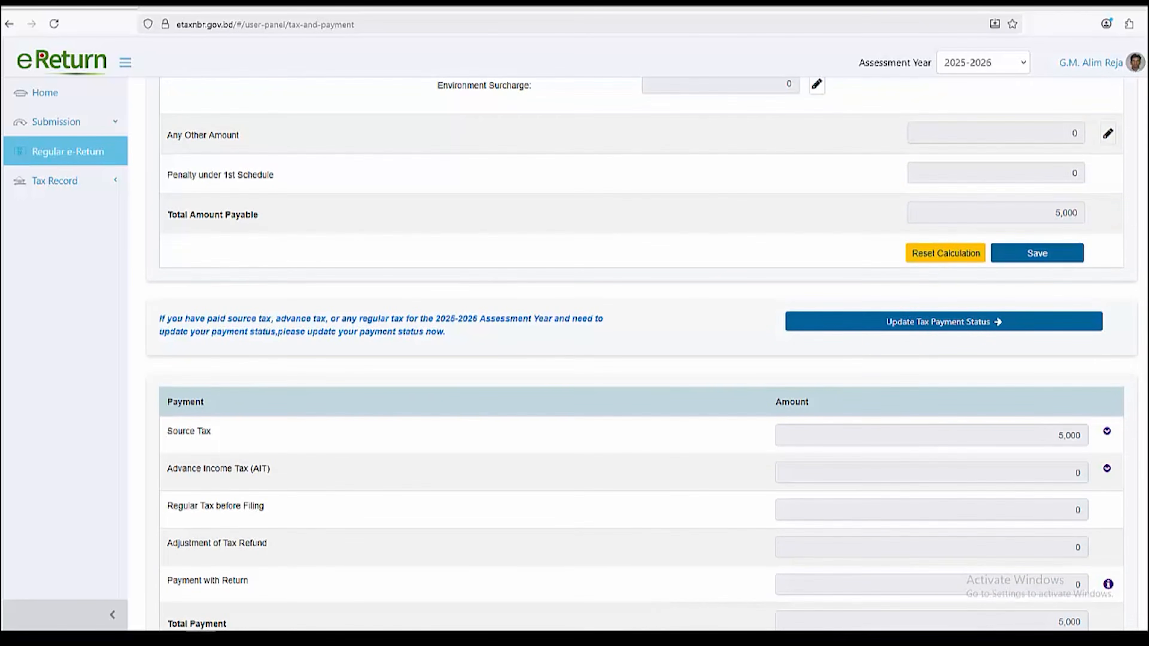
pyautogui.moveTo(159, 319); pyautogui.dragTo(605, 320)
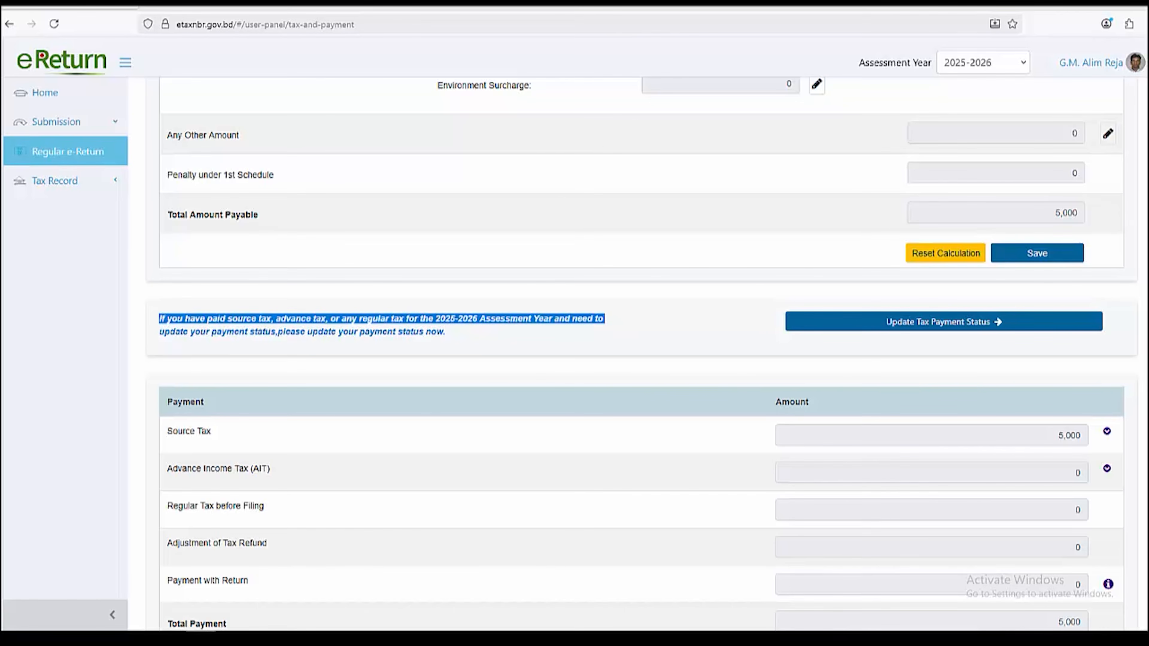
# In the Ledger, go to Regular Tax under Section 173 and open Claim Source Tax > Salary (Others)
pyautogui.click(943, 322)
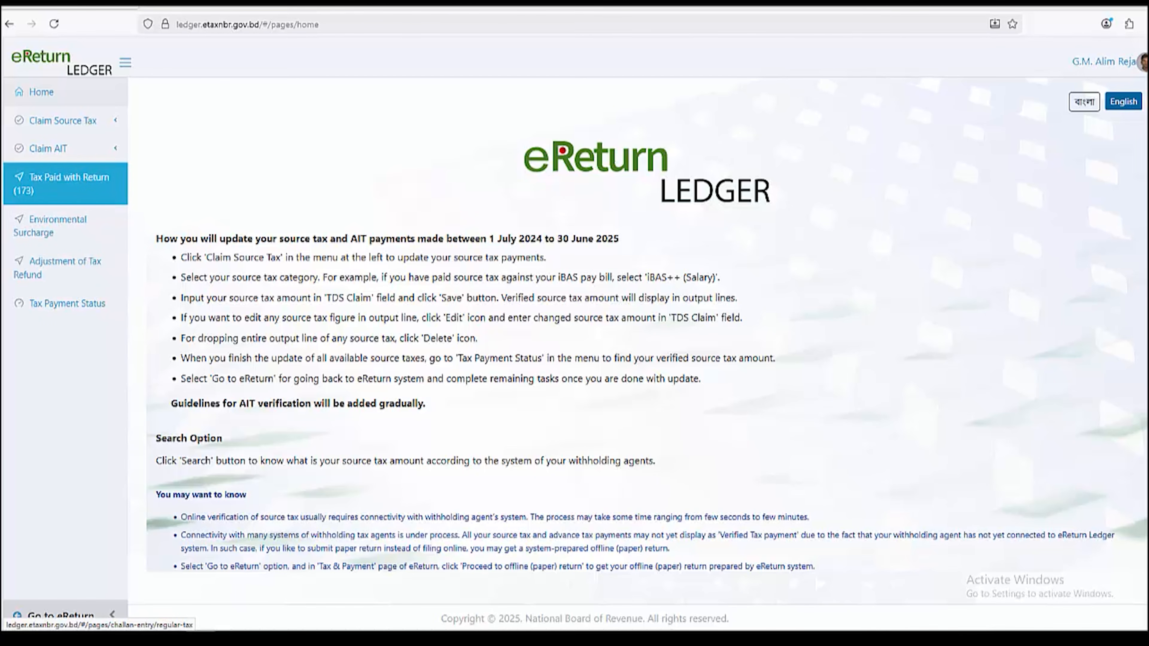
pyautogui.click(68, 183)
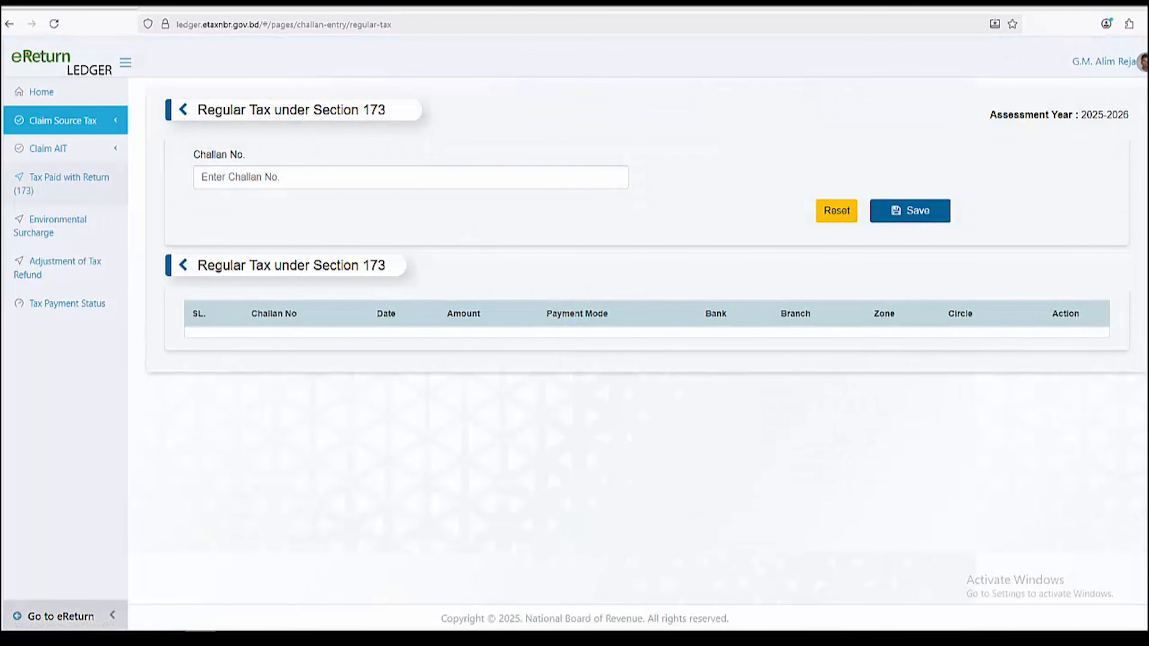
pyautogui.click(63, 120)
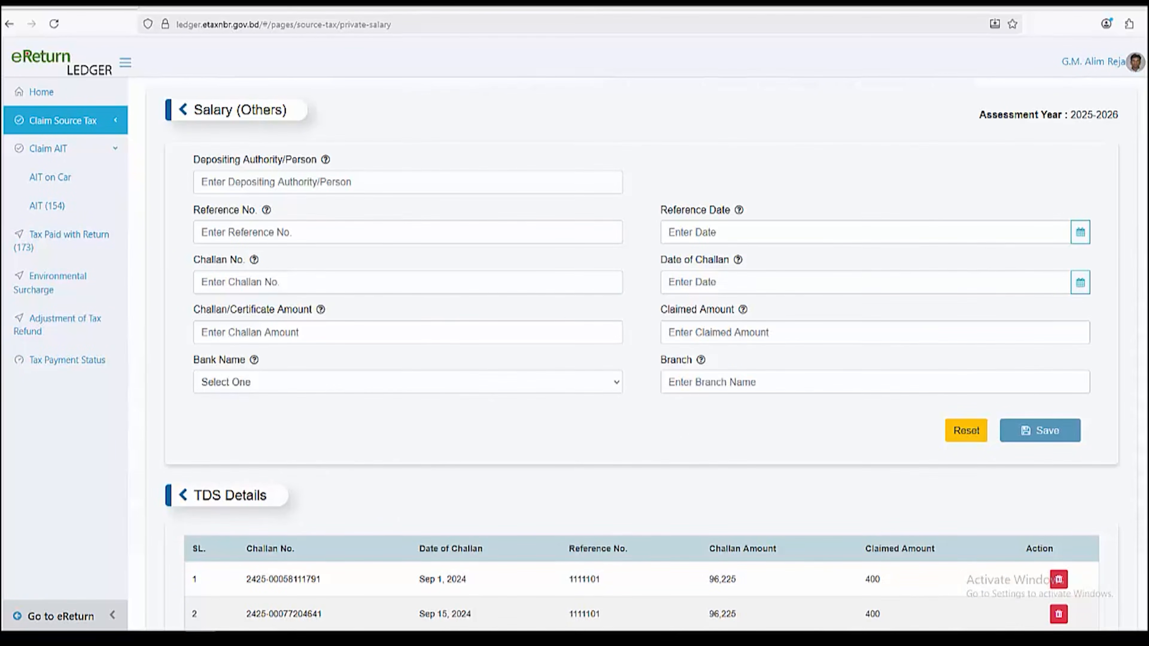
pyautogui.click(64, 120)
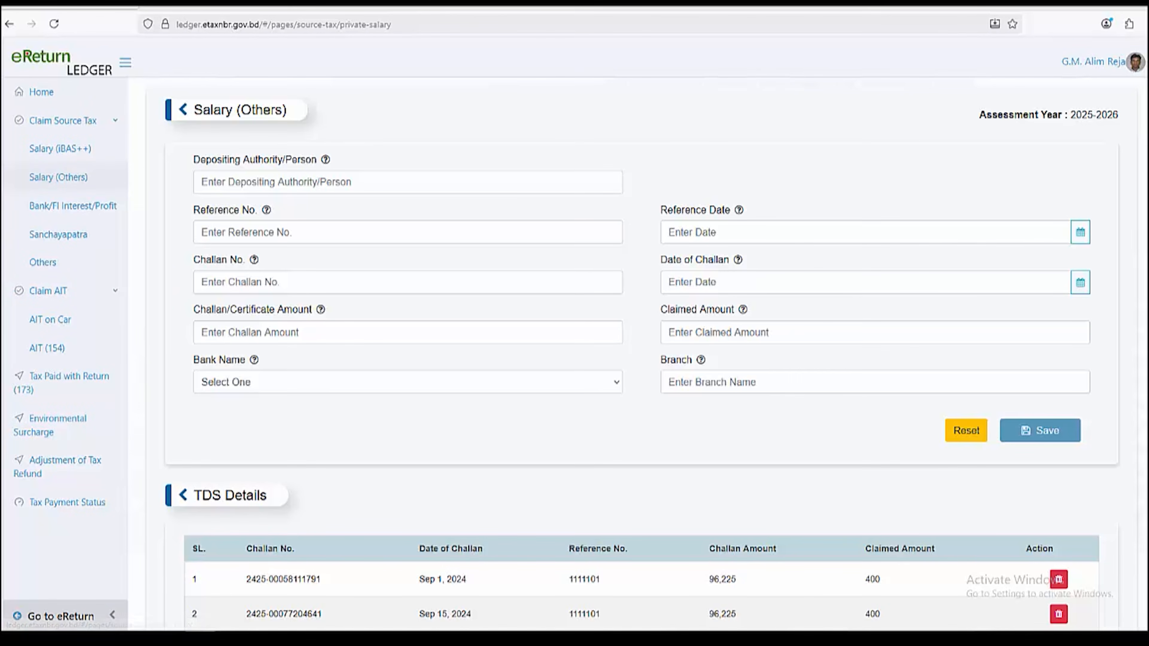
pyautogui.moveTo(194, 110); pyautogui.dragTo(277, 110)
pyautogui.click(276, 110)
pyautogui.scroll(-10, 641, 355)
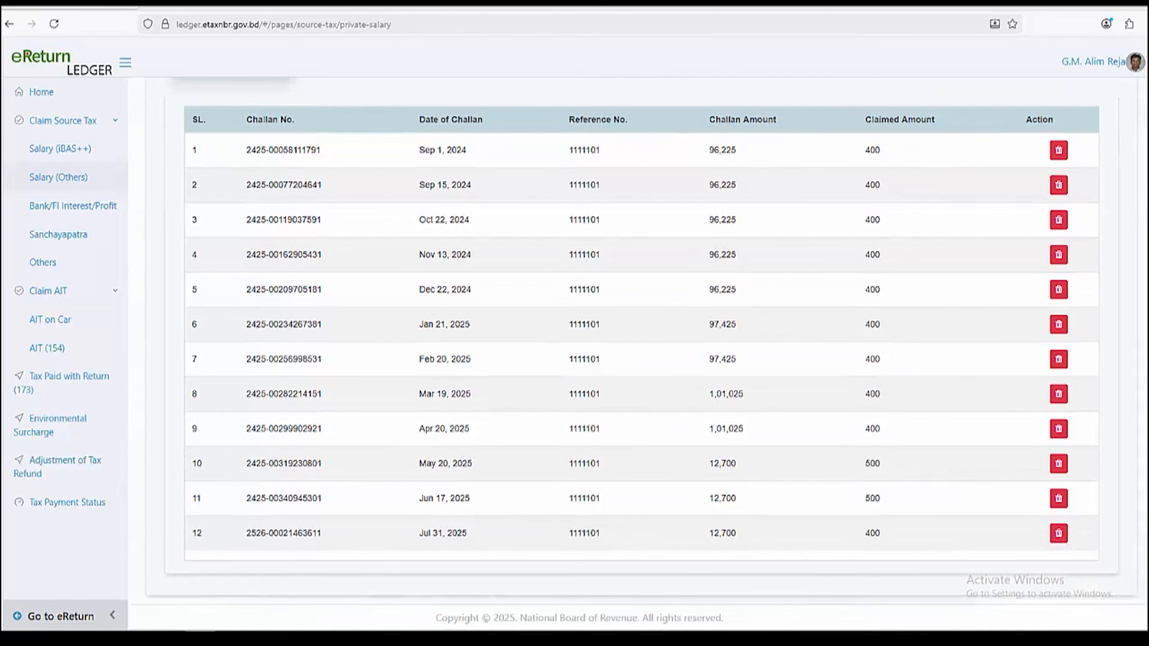
pyautogui.scroll(3, 641, 355)
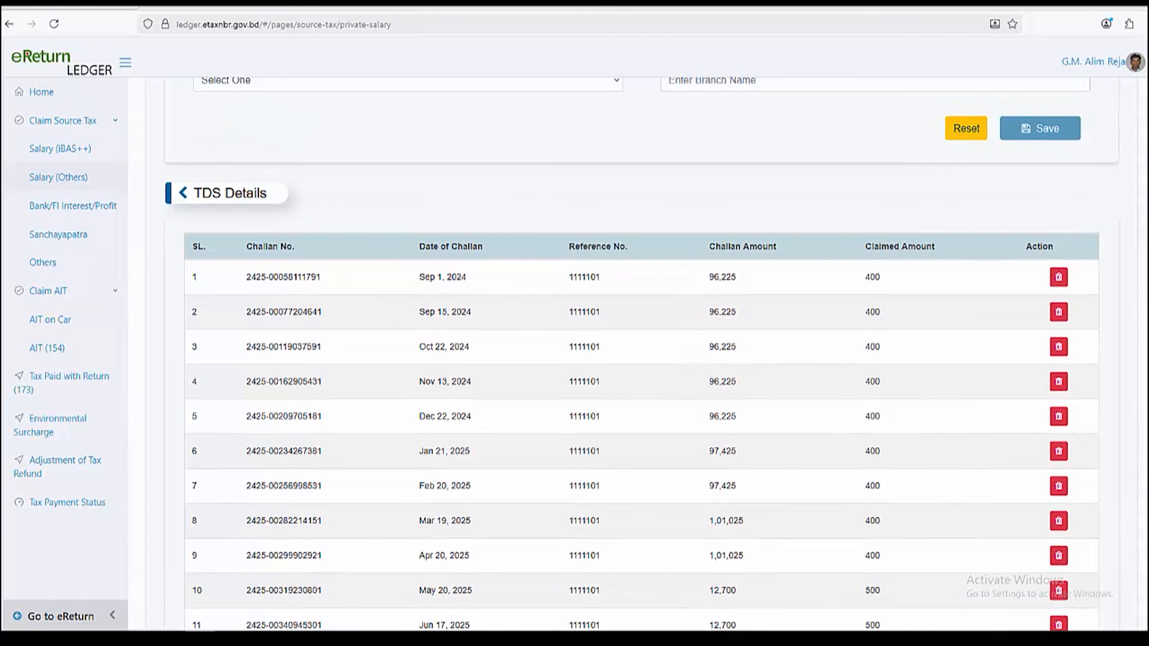
# Review the TDS Details rows, e.g. the first challan of 96,225 claiming 400
pyautogui.moveTo(246, 276); pyautogui.dragTo(306, 277)
pyautogui.moveTo(419, 277); pyautogui.dragTo(466, 277)
pyautogui.moveTo(569, 277); pyautogui.dragTo(601, 277)
pyautogui.moveTo(709, 277); pyautogui.dragTo(736, 277)
pyautogui.moveTo(865, 277); pyautogui.dragTo(880, 277)
pyautogui.scroll(-3, 642, 362)
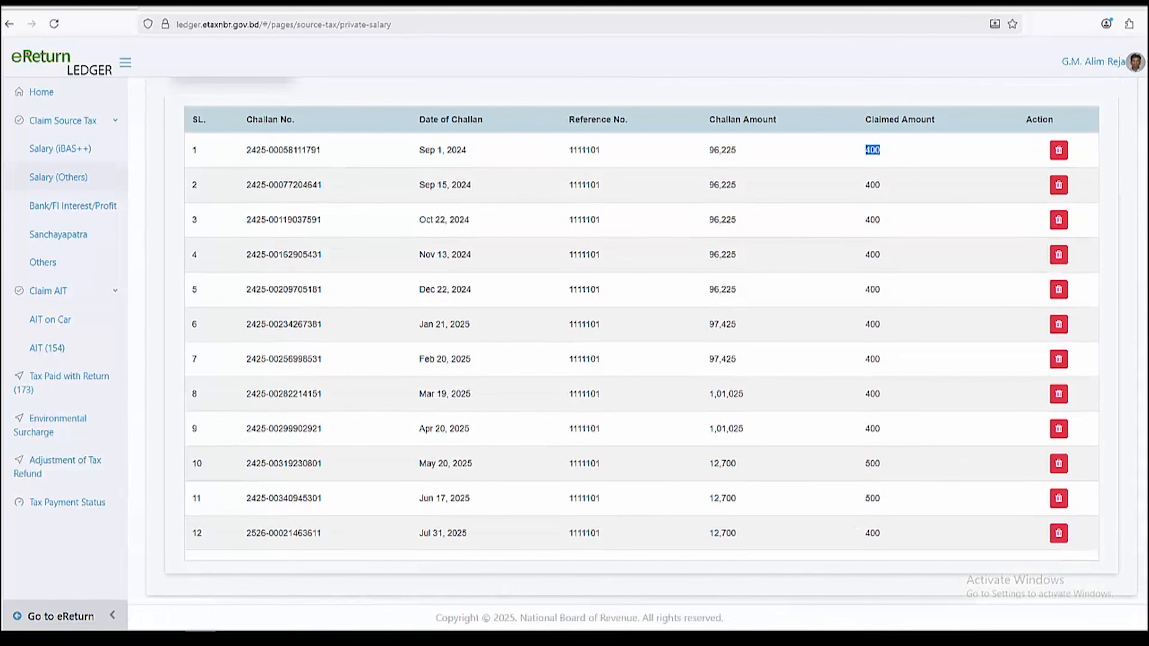
pyautogui.scroll(5, 642, 362)
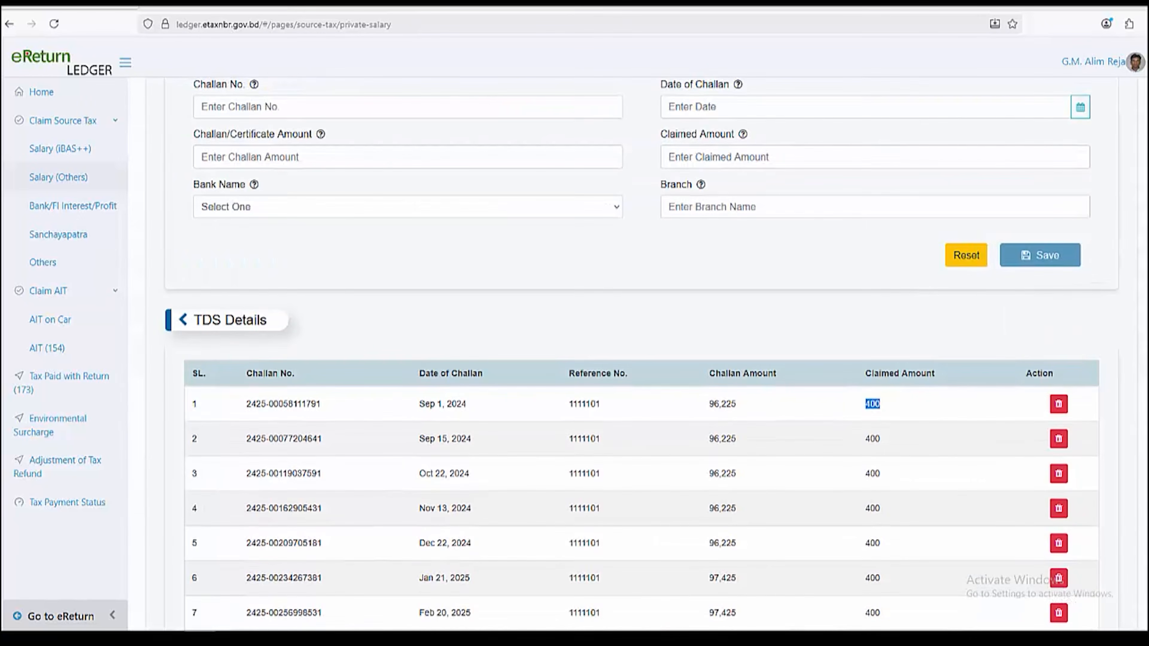
pyautogui.scroll(3, 641, 362)
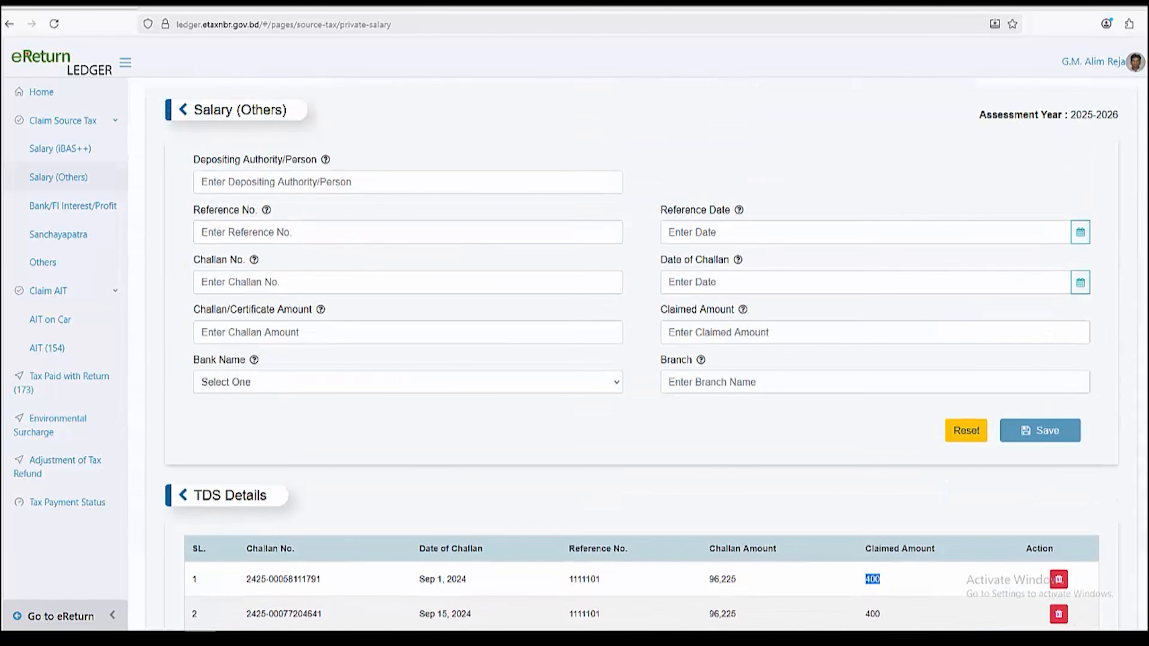
pyautogui.click(407, 182)
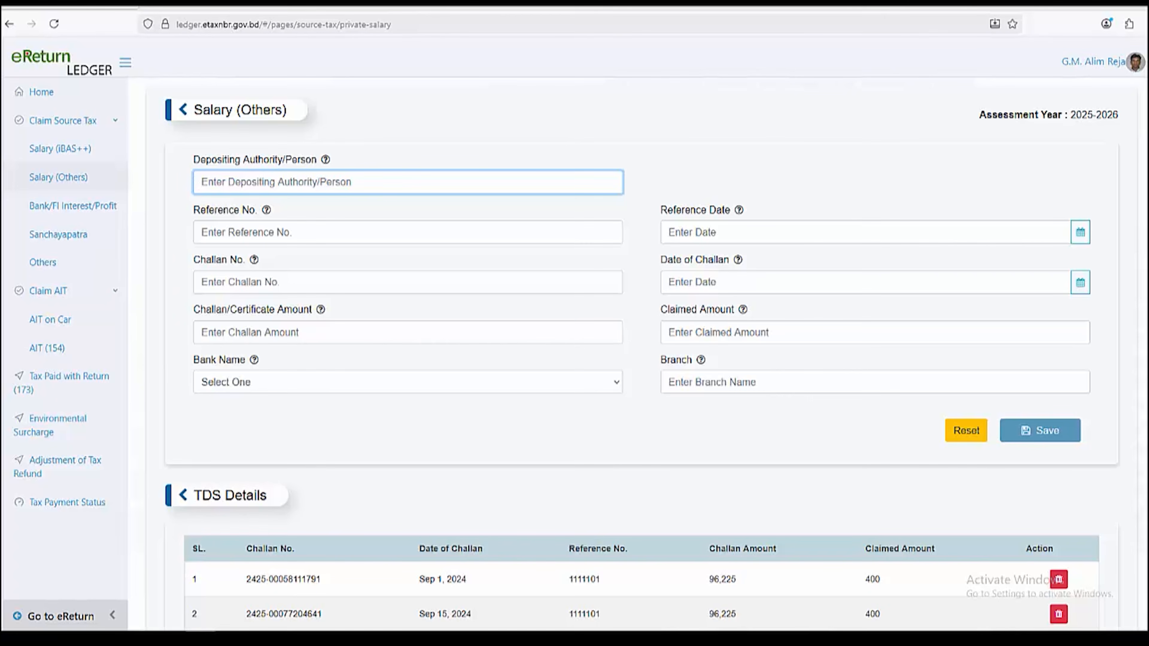
pyautogui.click(408, 233)
pyautogui.moveTo(194, 222); pyautogui.dragTo(253, 222)
pyautogui.click(290, 244)
pyautogui.moveTo(661, 222); pyautogui.dragTo(729, 223)
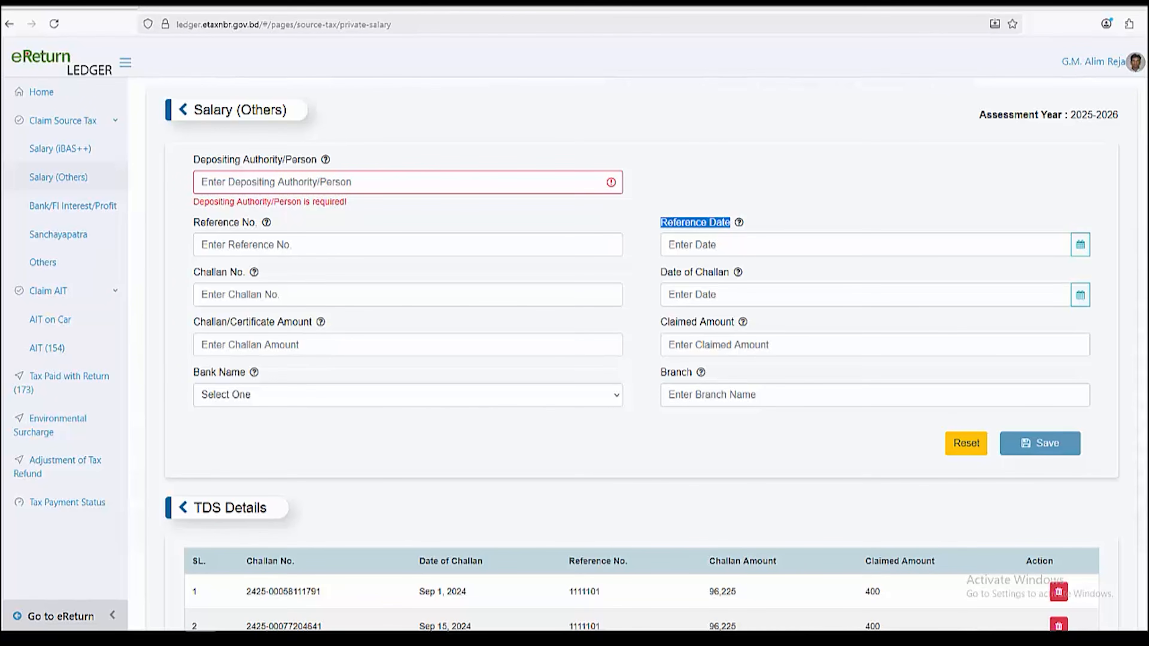
pyautogui.moveTo(194, 273); pyautogui.dragTo(243, 272)
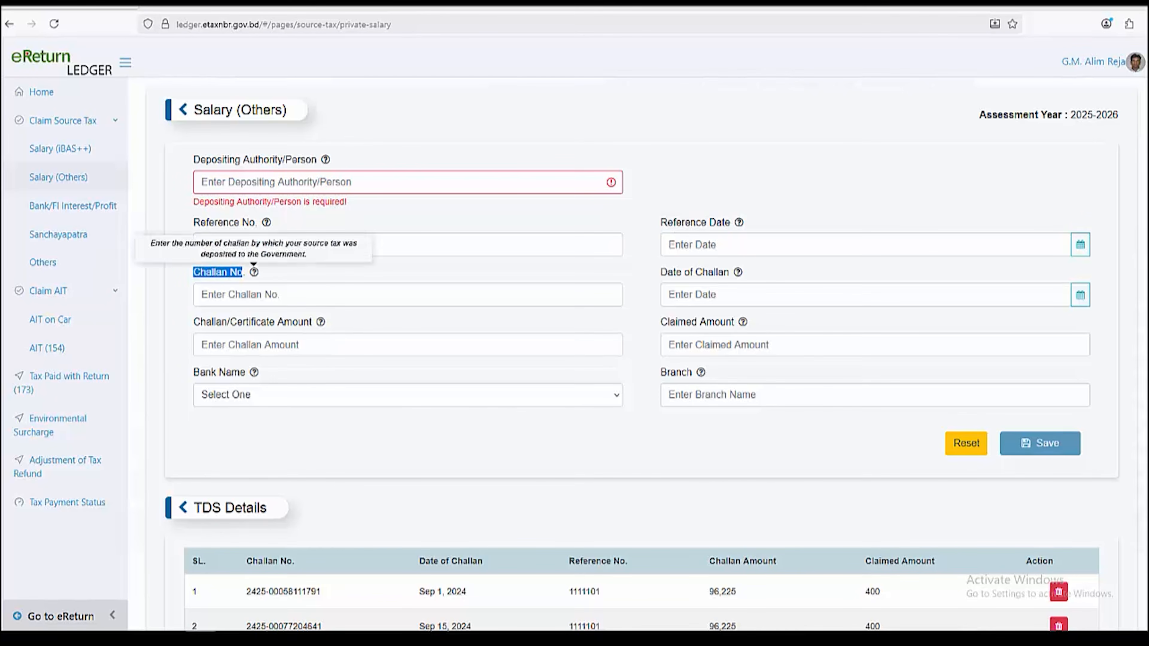
pyautogui.moveTo(661, 272); pyautogui.dragTo(732, 273)
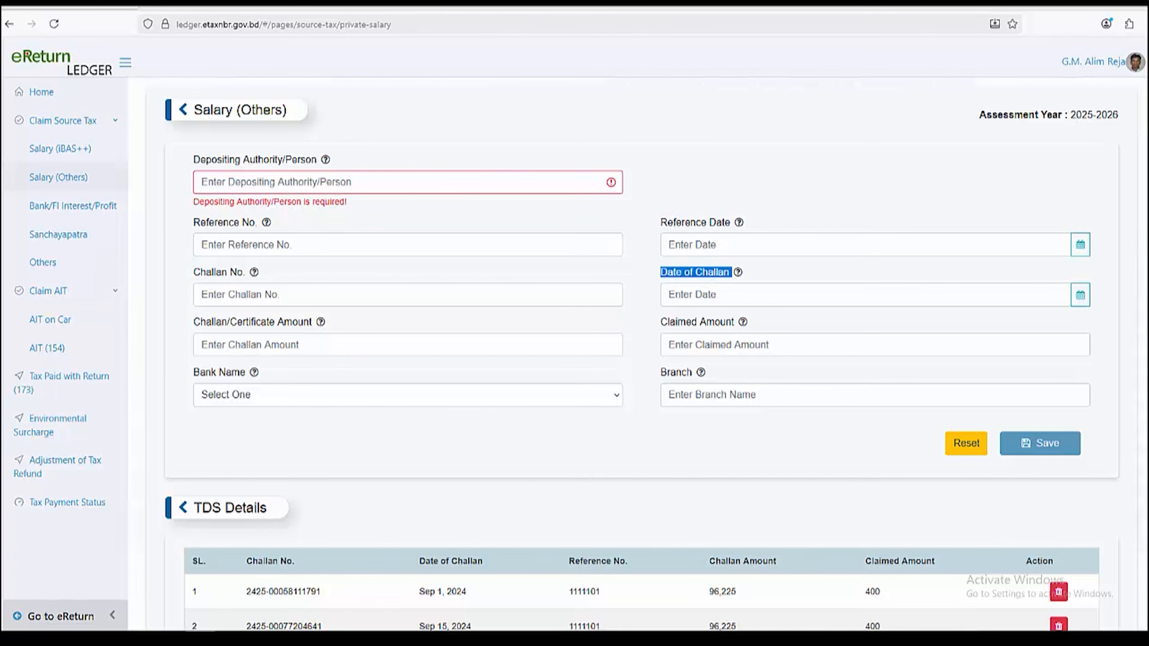
pyautogui.moveTo(193, 321); pyautogui.dragTo(314, 322)
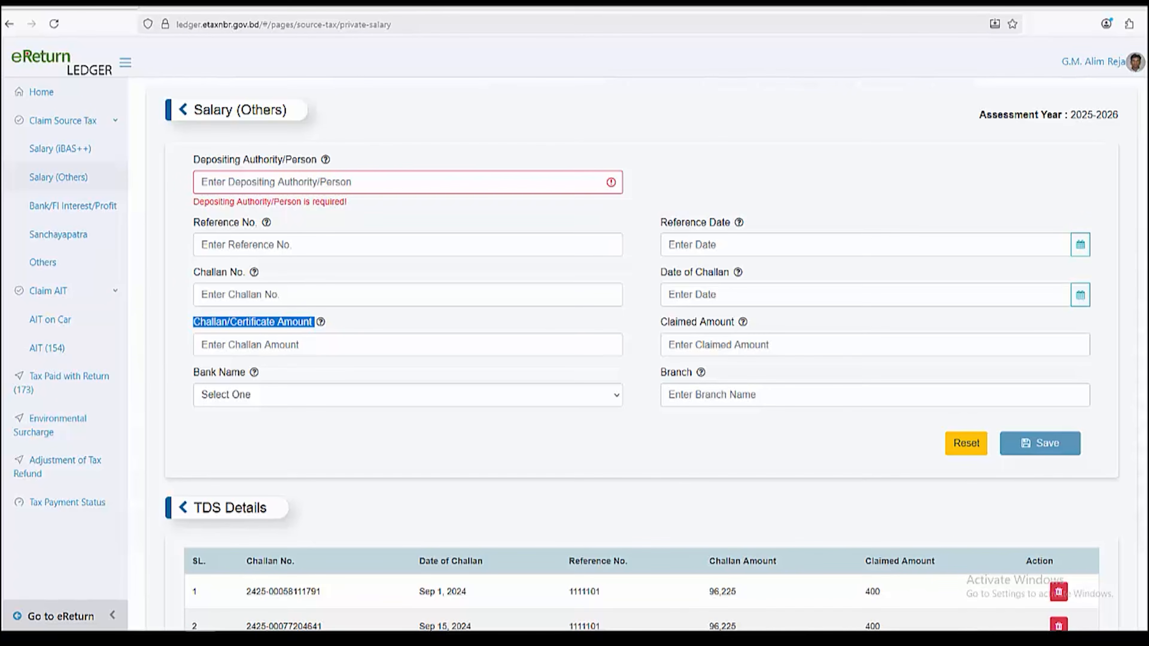
pyautogui.click(407, 345)
pyautogui.moveTo(661, 322); pyautogui.dragTo(736, 322)
pyautogui.click(875, 345)
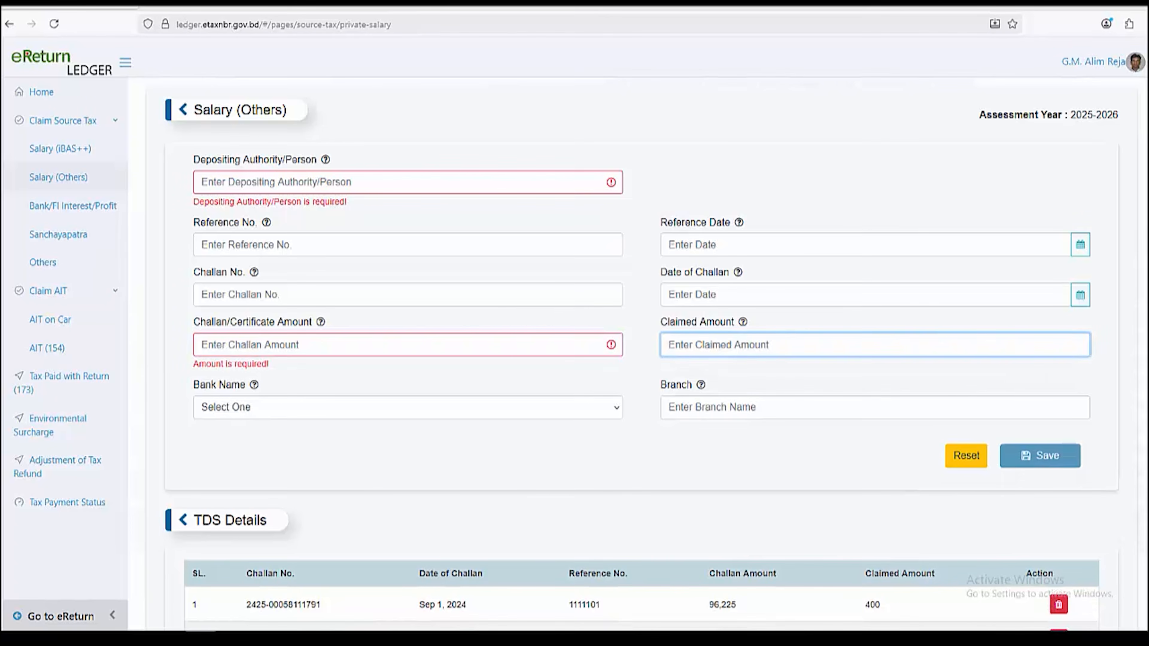
pyautogui.press('Tab')
pyautogui.moveTo(193, 384); pyautogui.dragTo(240, 385)
pyautogui.click(407, 407)
pyautogui.scroll(-6, 407, 227)
pyautogui.scroll(6, 407, 280)
pyautogui.scroll(-8, 407, 280)
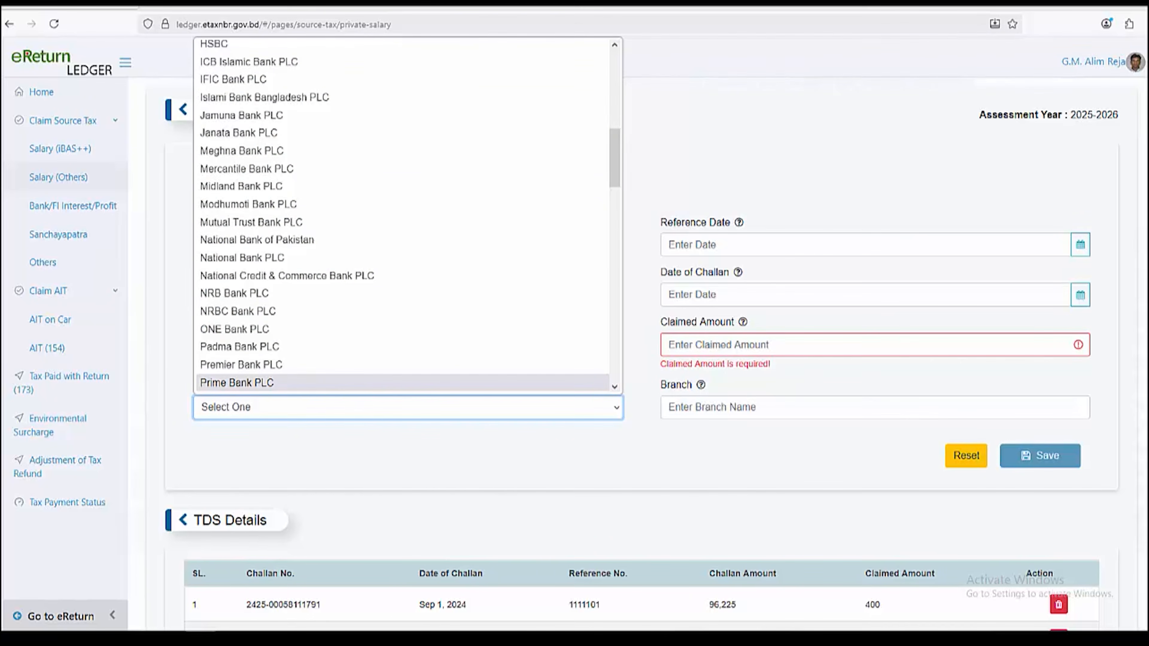
pyautogui.click(407, 453)
pyautogui.moveTo(660, 384); pyautogui.dragTo(695, 385)
pyautogui.click(742, 407)
pyautogui.click(741, 452)
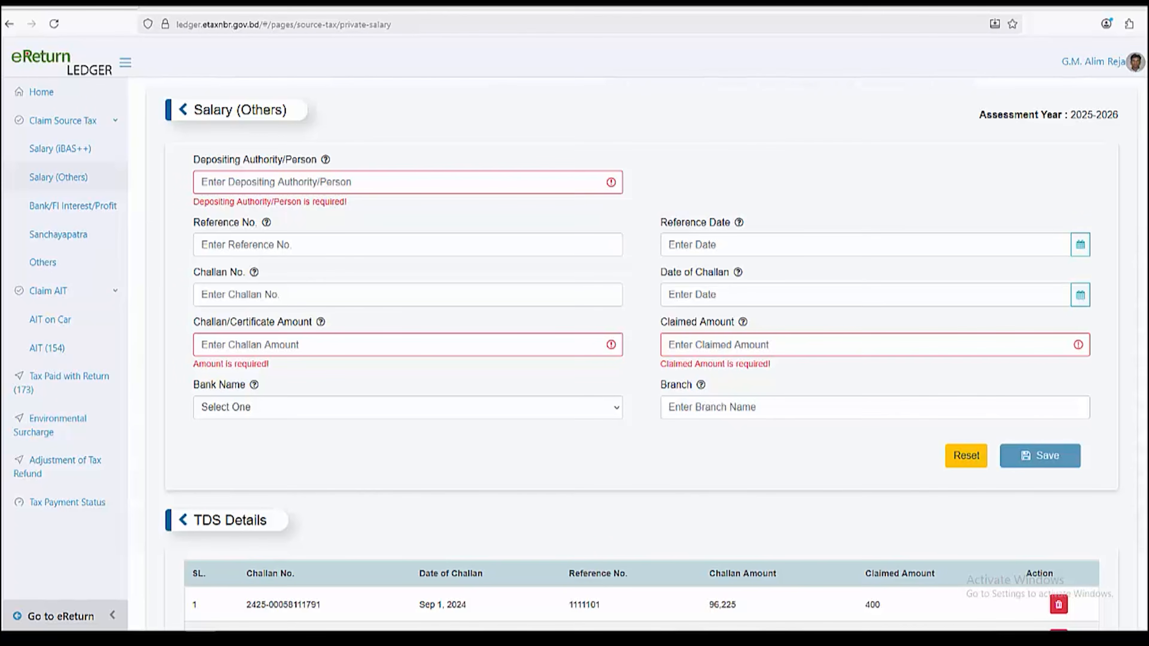
pyautogui.scroll(-8, 642, 361)
pyautogui.scroll(5, 641, 360)
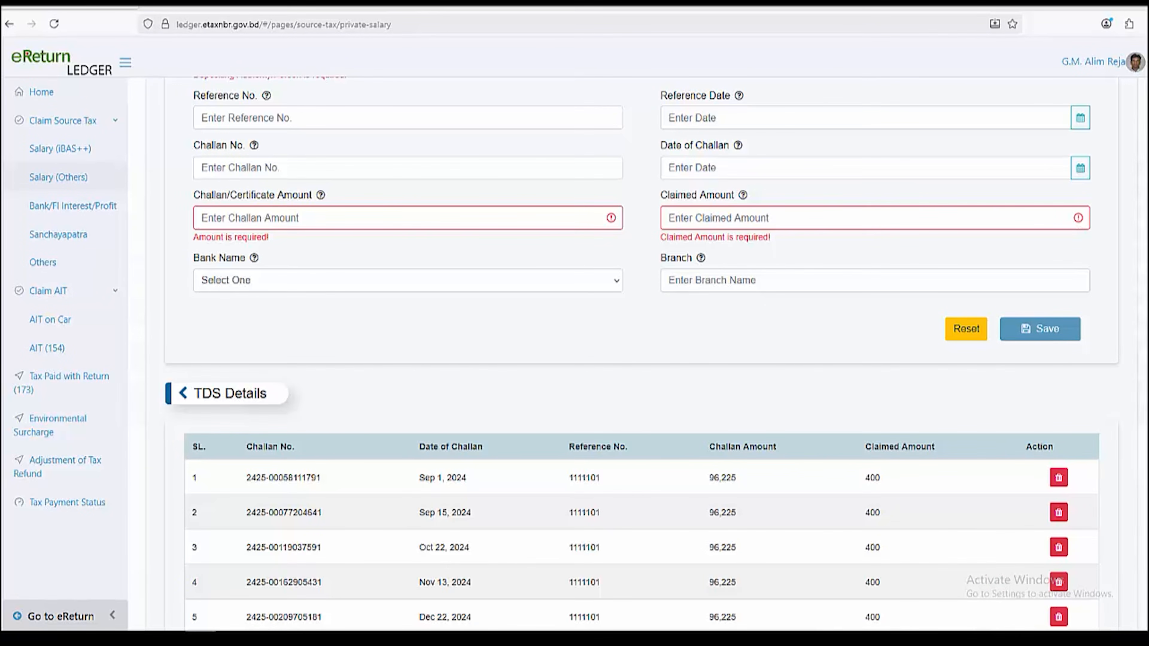
pyautogui.scroll(-6, 641, 361)
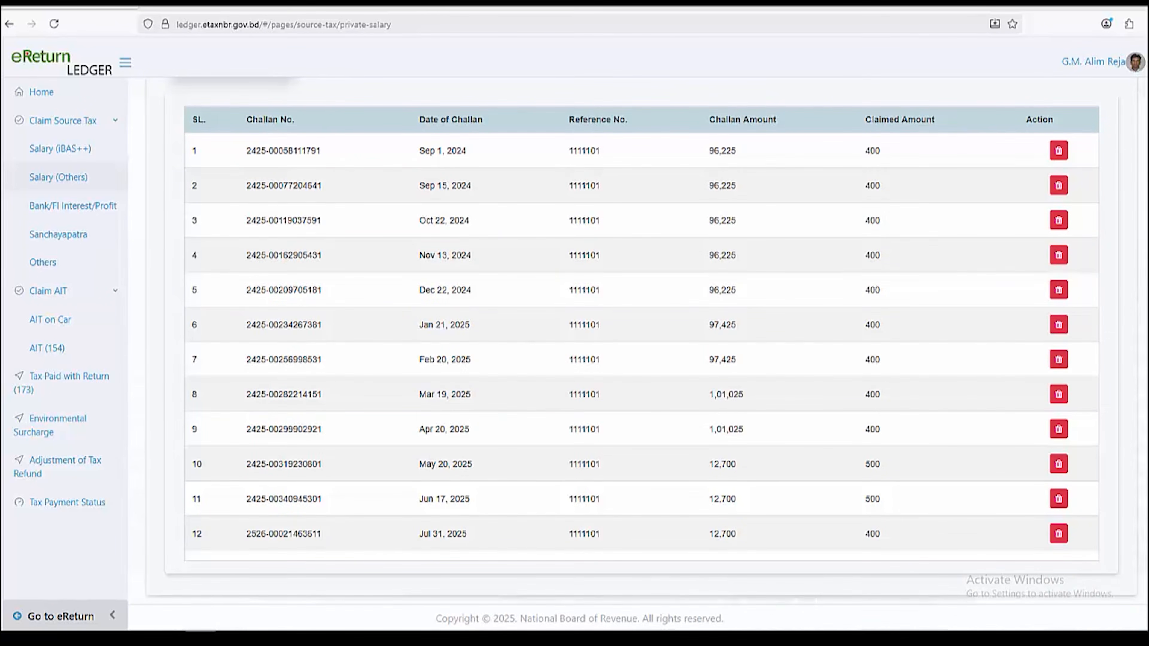
pyautogui.scroll(8, 110, 300)
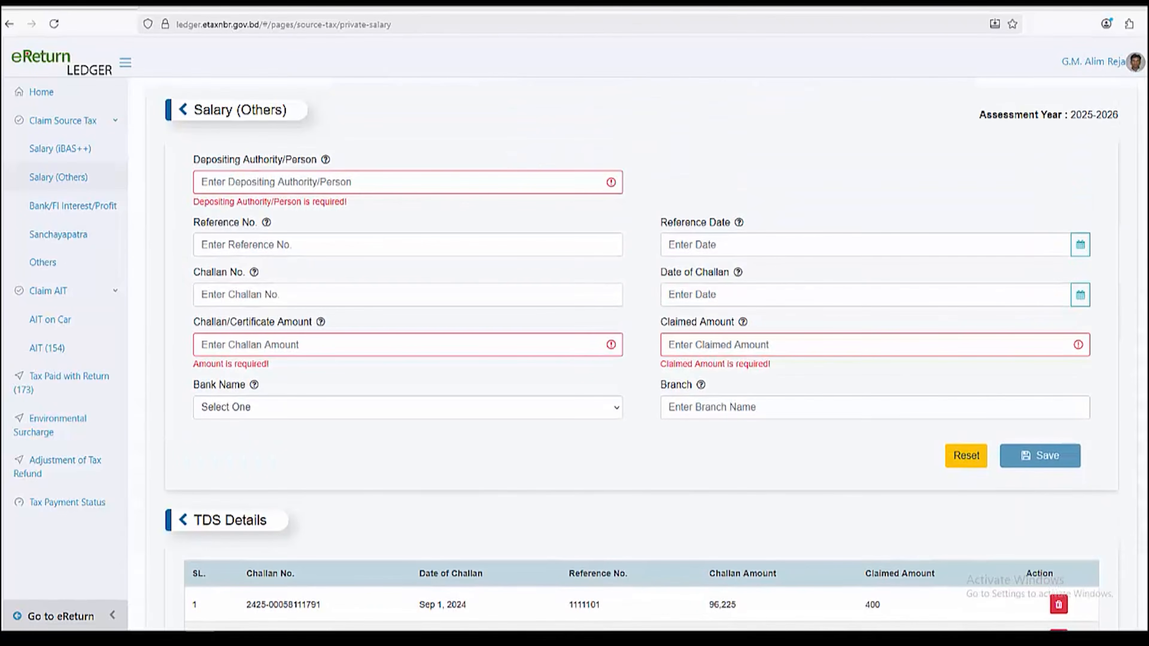
pyautogui.scroll(-8, 110, 300)
pyautogui.scroll(8, 109, 300)
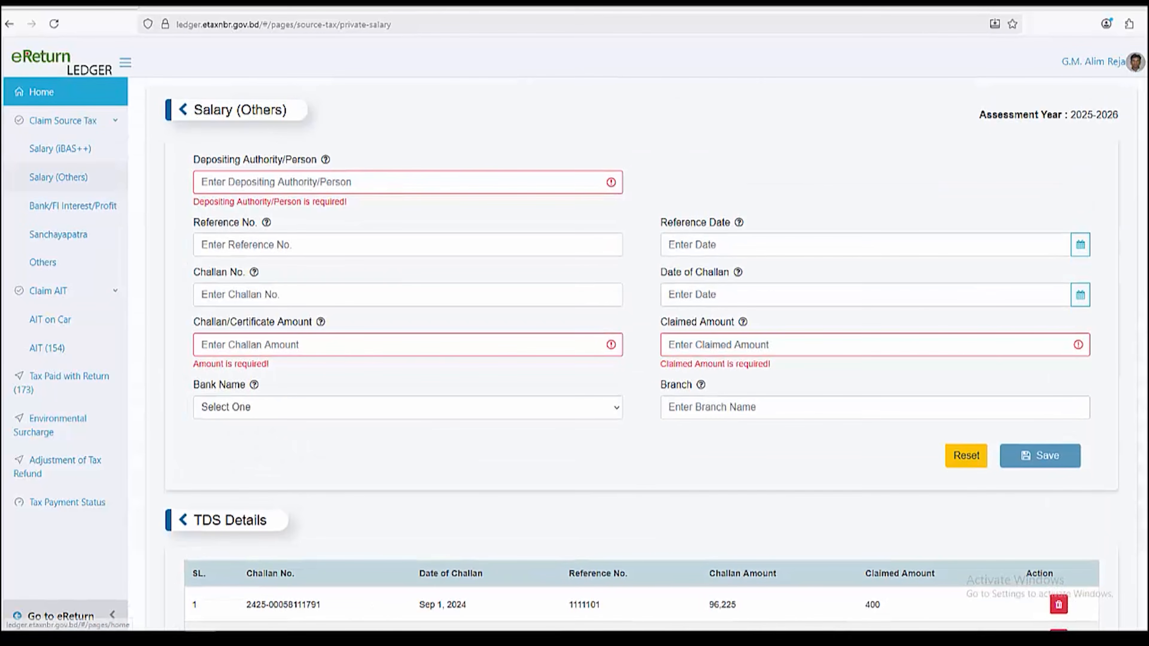
# Go from Ledger home back to eReturn and verify the 5,000 total payment in the Final Payable table
pyautogui.click(41, 92)
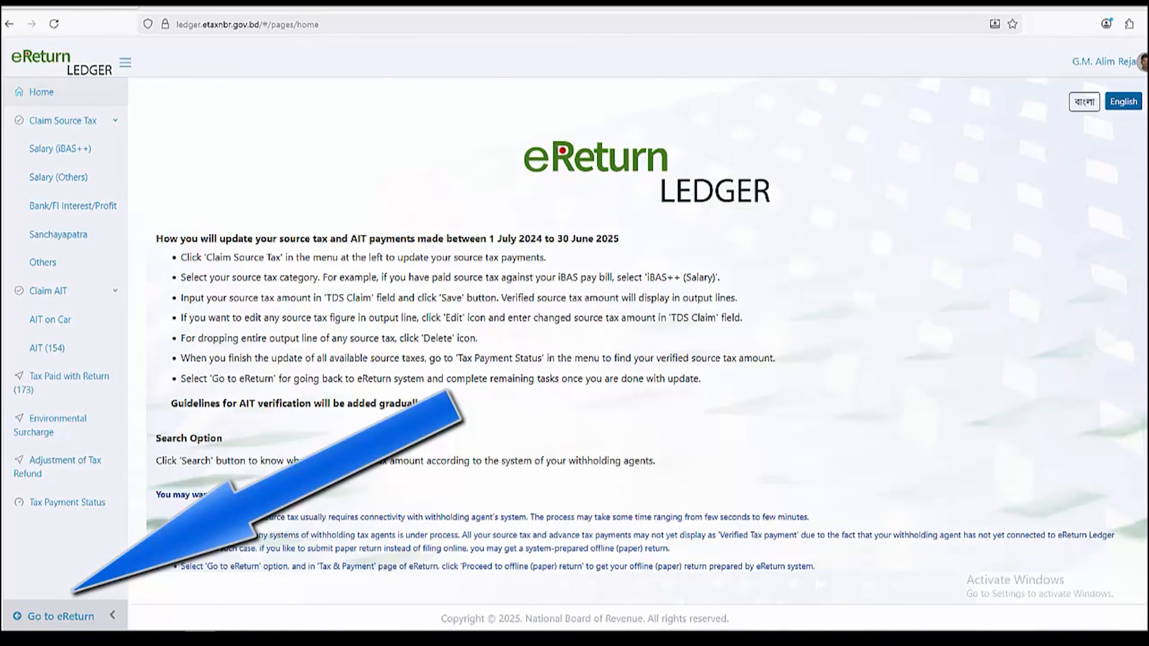
pyautogui.click(60, 617)
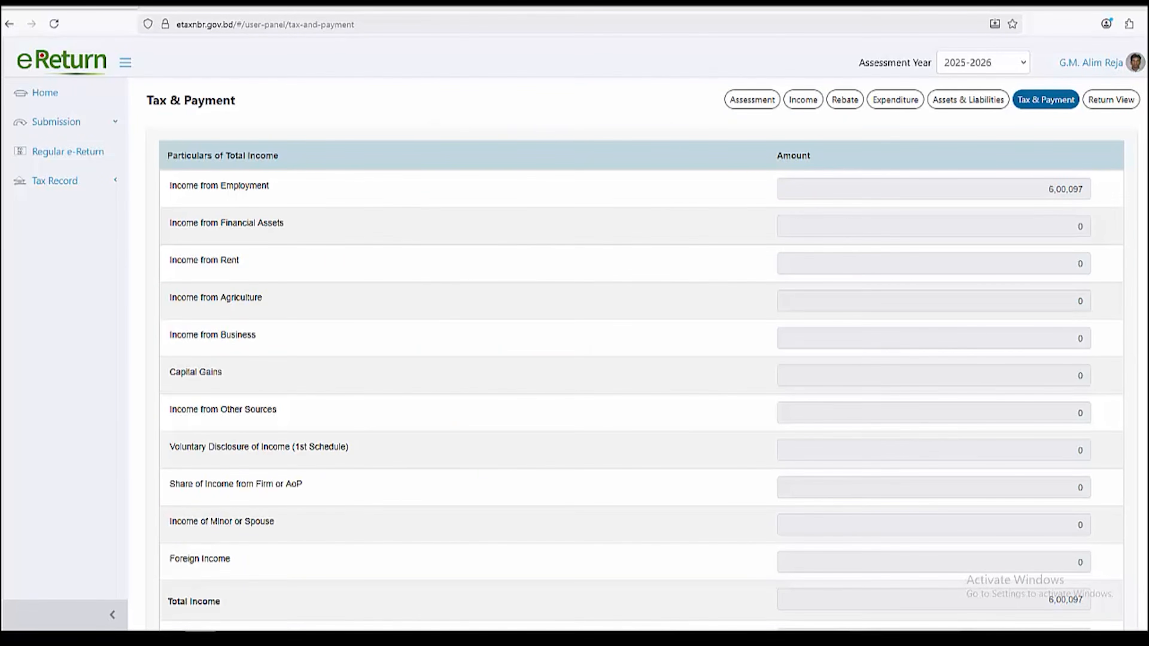
pyautogui.scroll(-20, 643, 353)
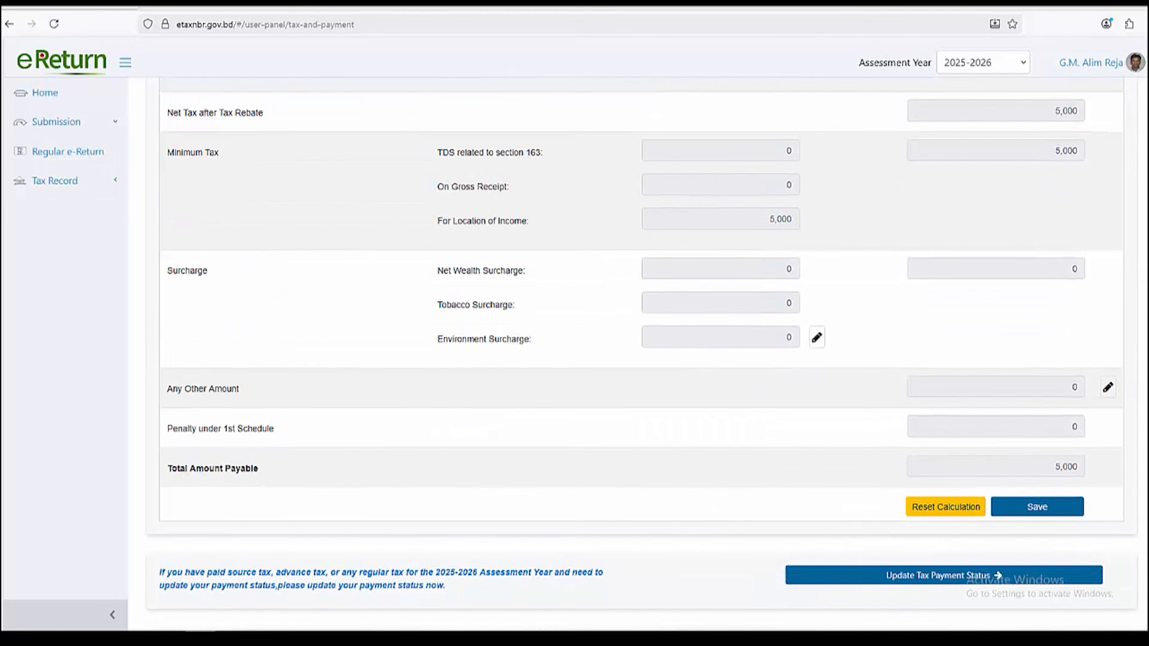
pyautogui.scroll(-12, 643, 353)
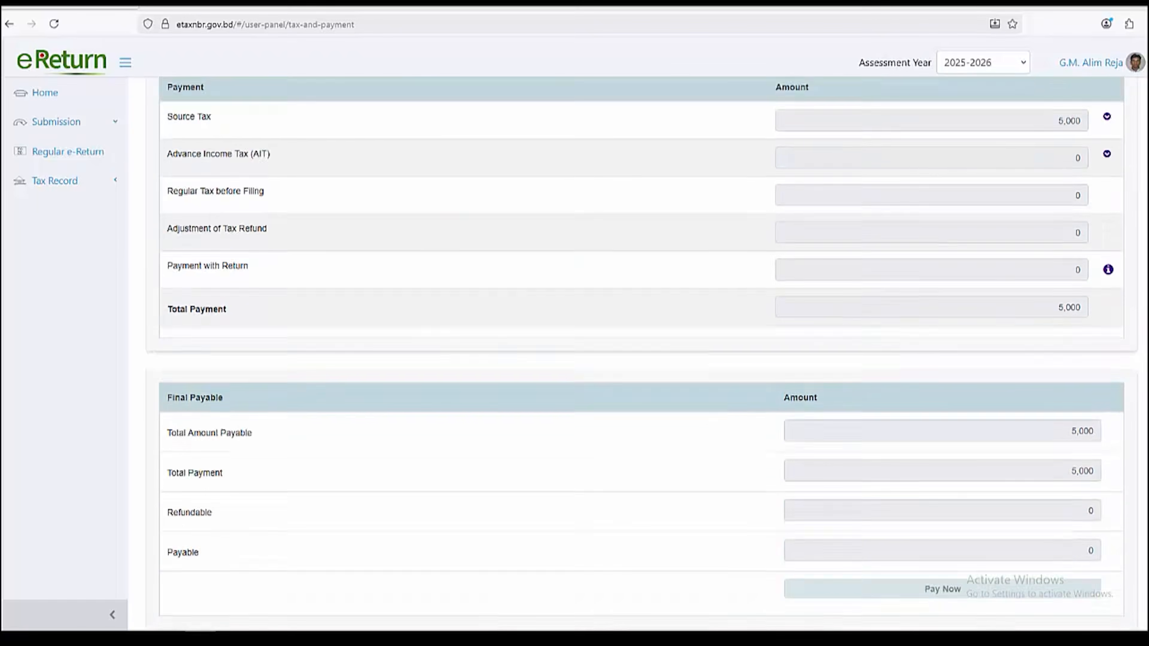
pyautogui.scroll(-3, 642, 353)
pyautogui.scroll(5, 642, 353)
pyautogui.scroll(-5, 642, 353)
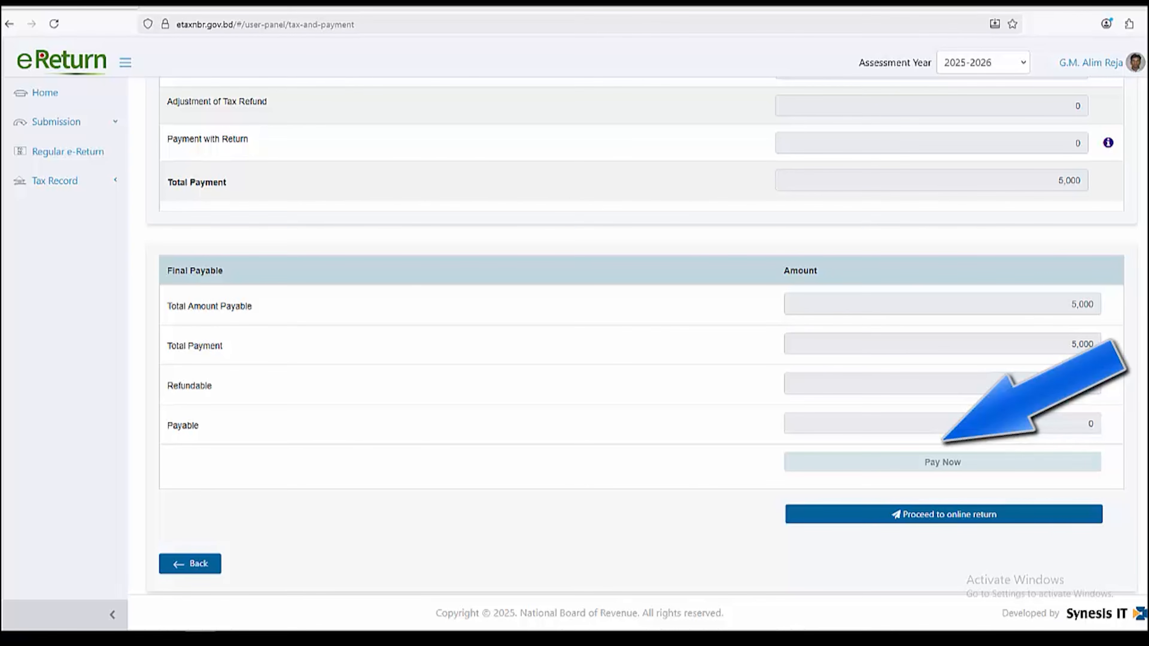
pyautogui.doubleClick(1082, 344)
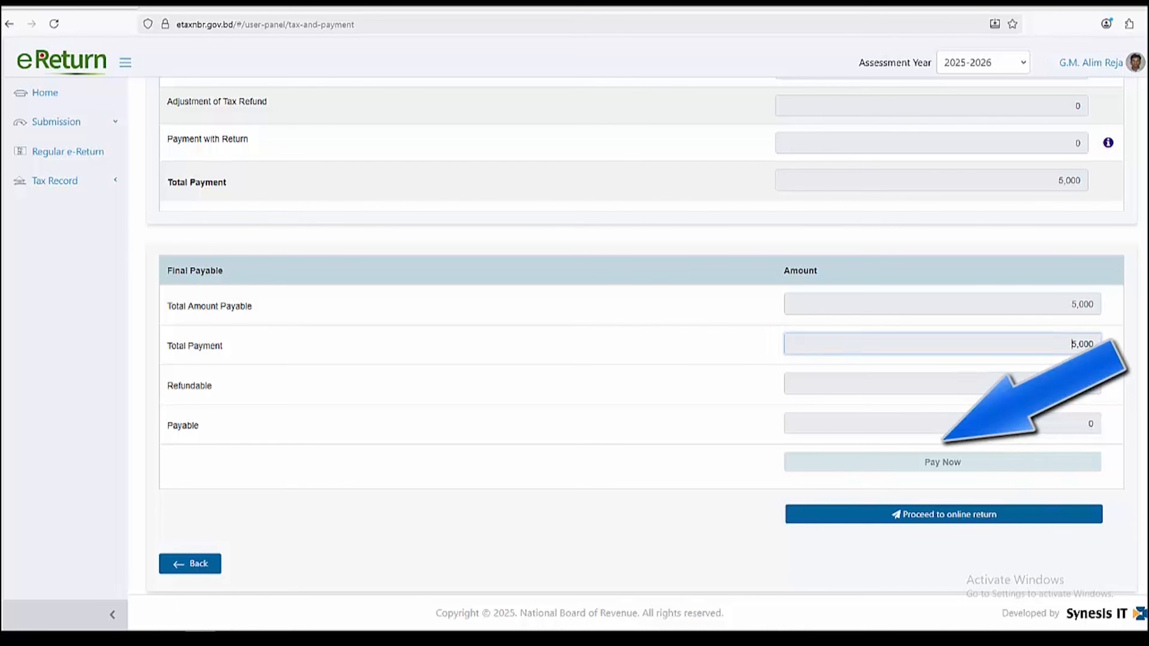
pyautogui.click(944, 480)
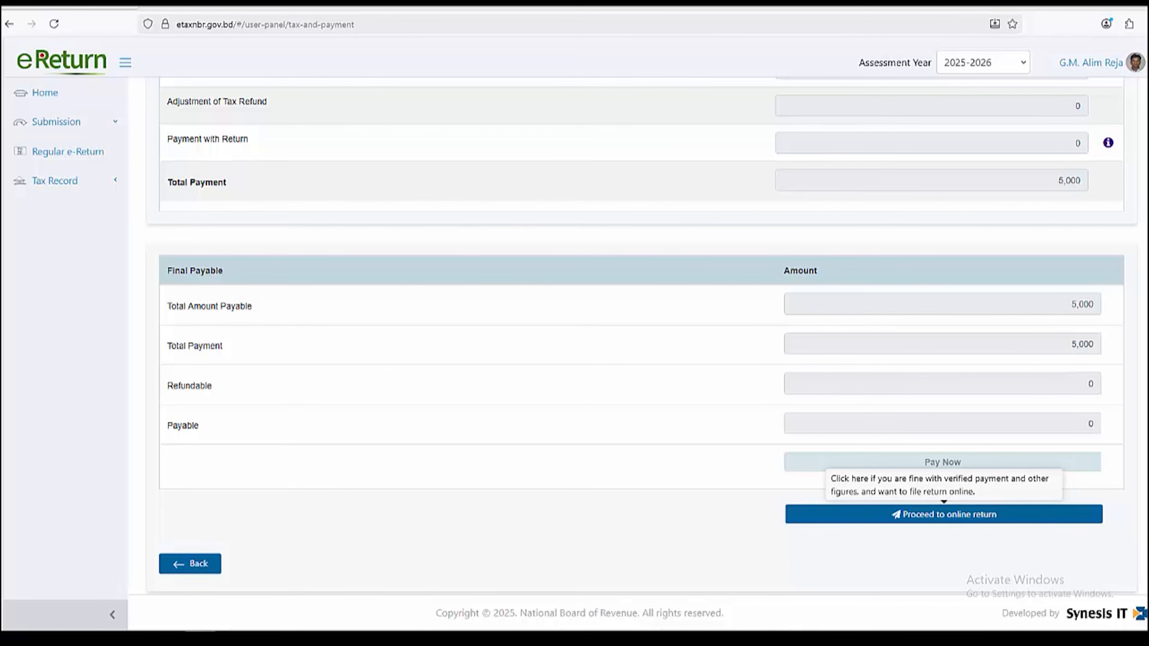
pyautogui.scroll(4, 944, 514)
pyautogui.scroll(-4, 943, 514)
# Review the online return preview showing 5,000 payable and 0 excess payment, then choose Submit Return
pyautogui.click(944, 514)
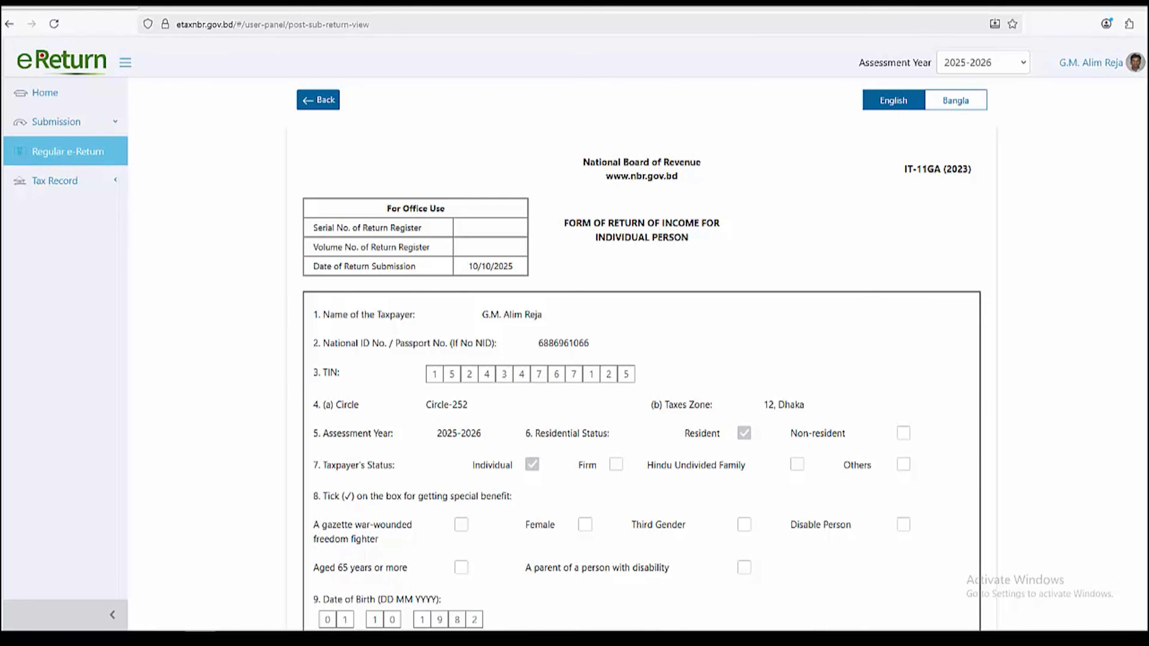
pyautogui.scroll(-15, 641, 353)
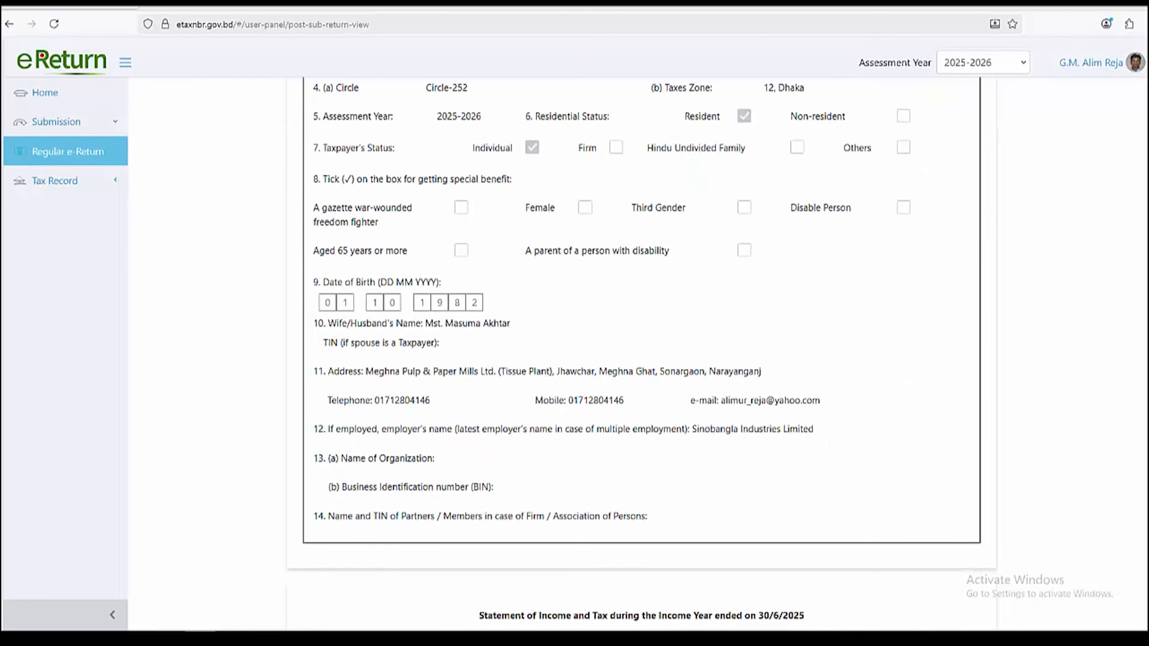
pyautogui.scroll(-15, 641, 353)
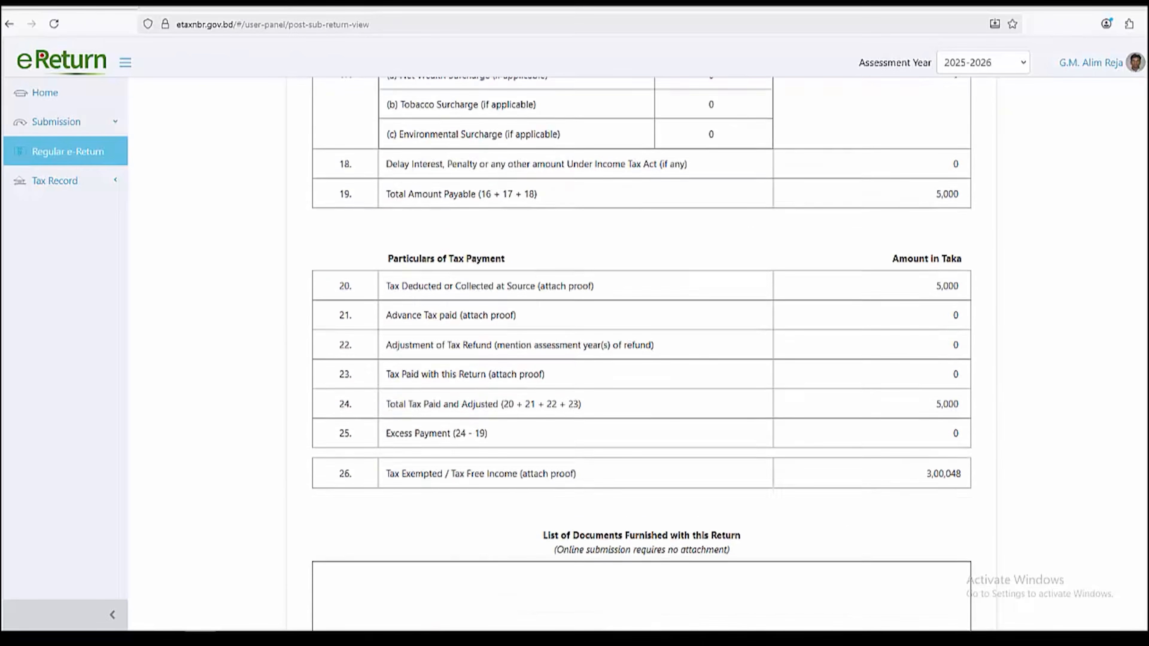
pyautogui.scroll(-20, 641, 353)
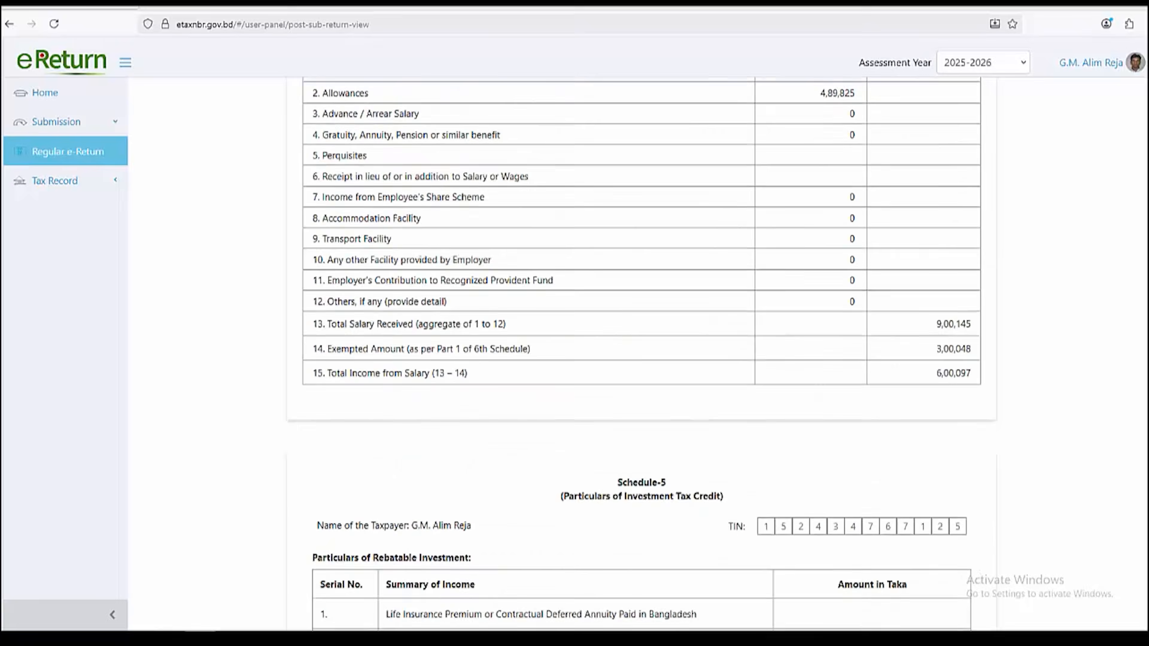
pyautogui.scroll(-5, 641, 353)
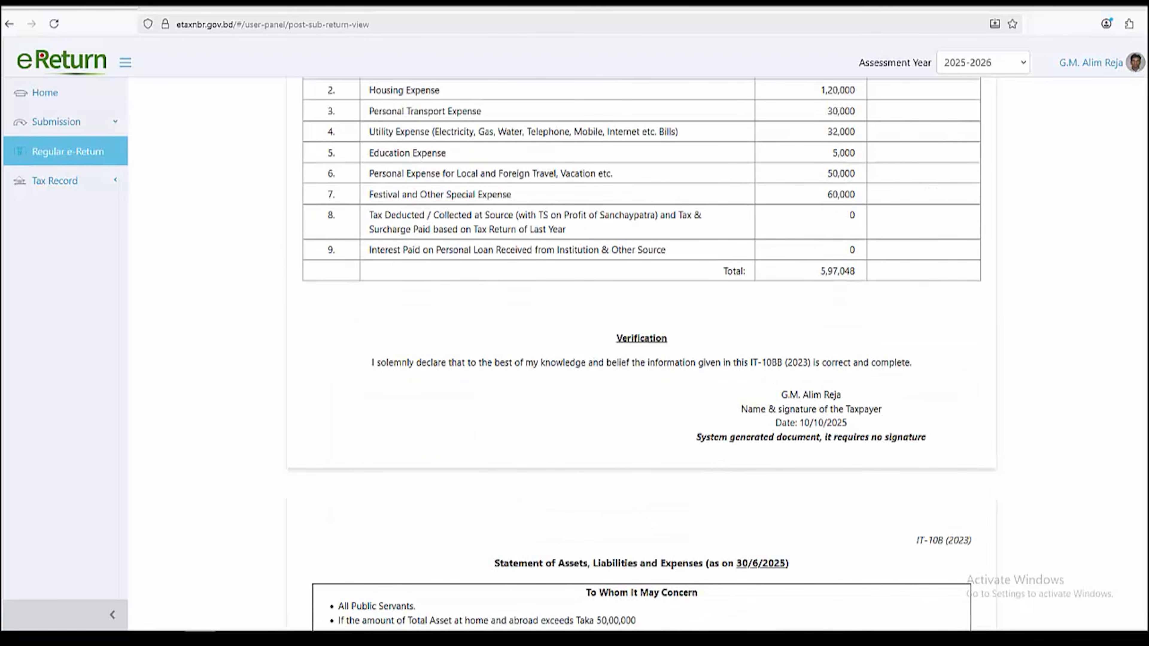
pyautogui.scroll(-20, 641, 353)
pyautogui.scroll(-20, 641, 353)
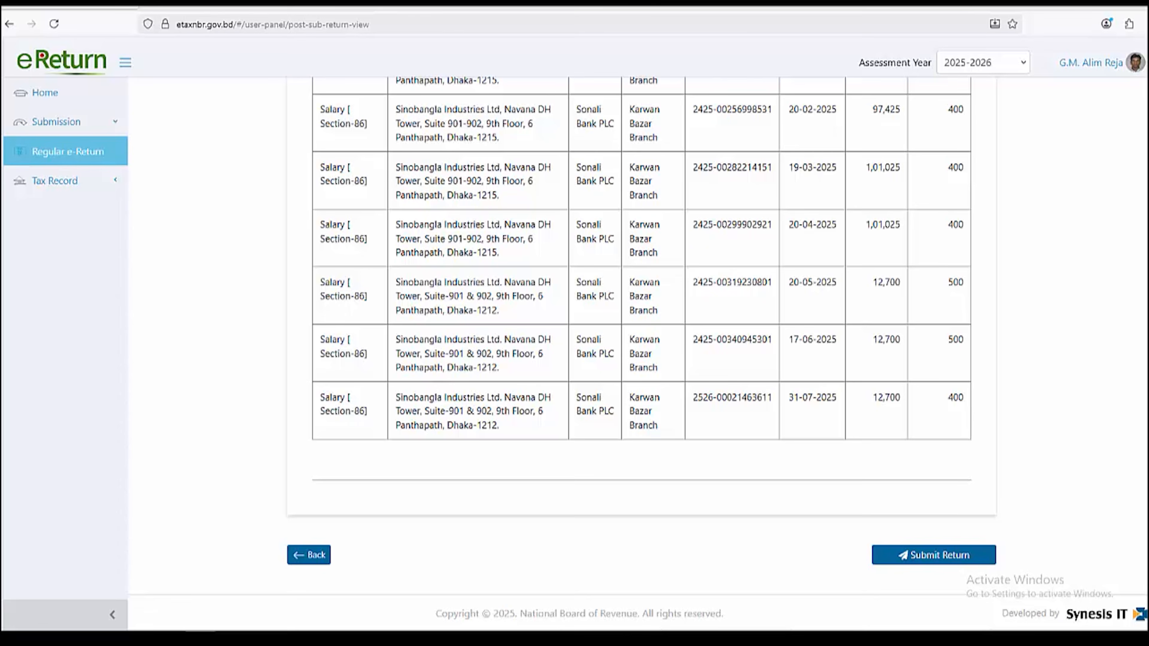
pyautogui.click(933, 555)
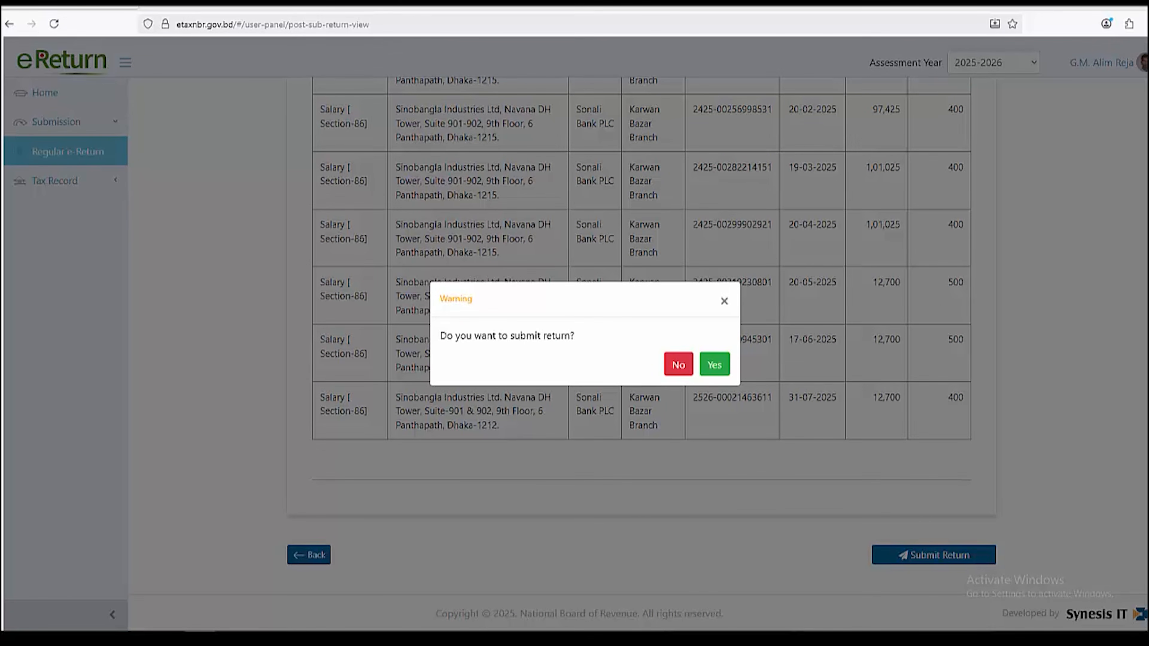
# Confirm submission and save the Acknowledgement Receipt as a PDF with Microsoft Print to PDF
pyautogui.click(714, 364)
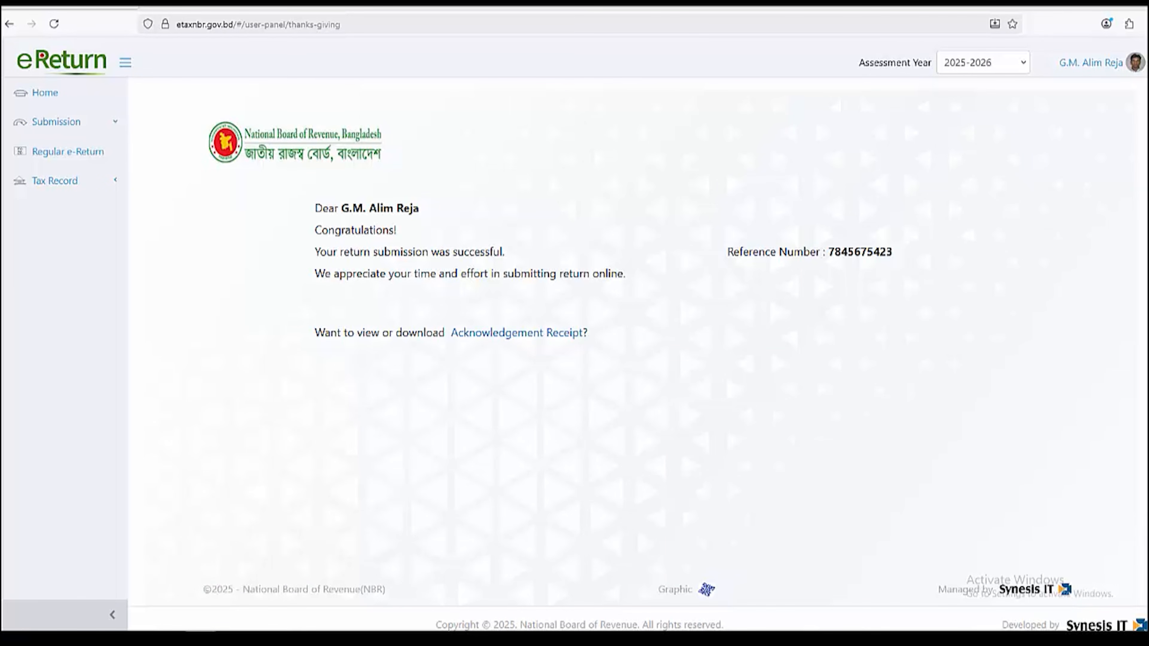
pyautogui.moveTo(727, 252); pyautogui.dragTo(892, 252)
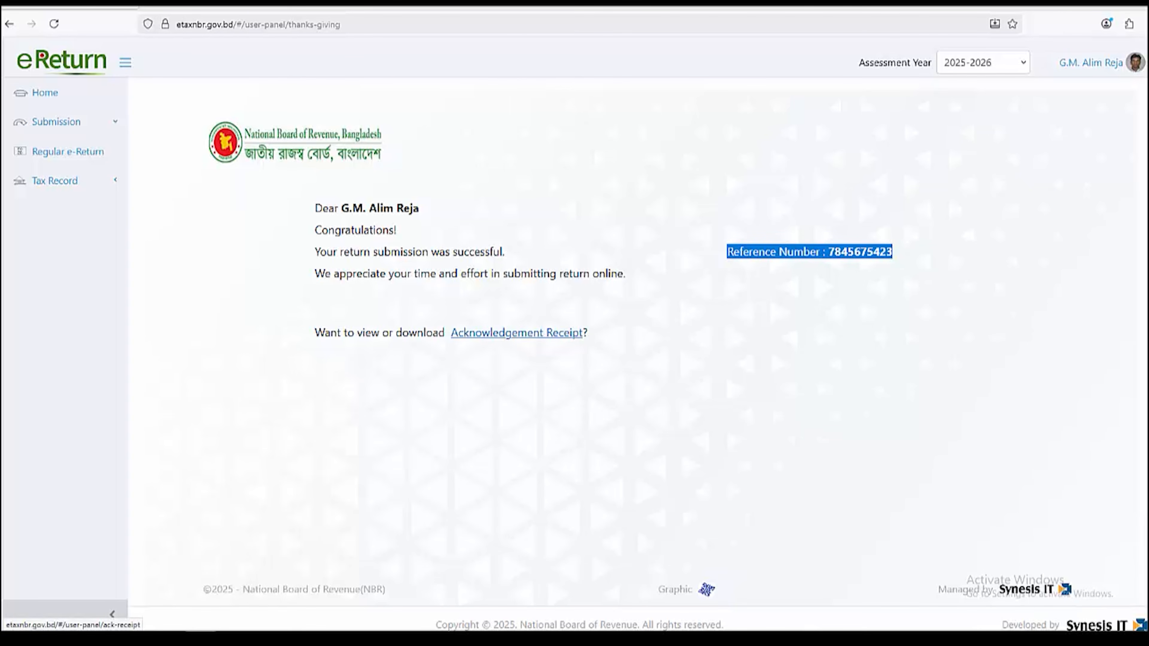
pyautogui.click(542, 333)
pyautogui.scroll(-10, 641, 353)
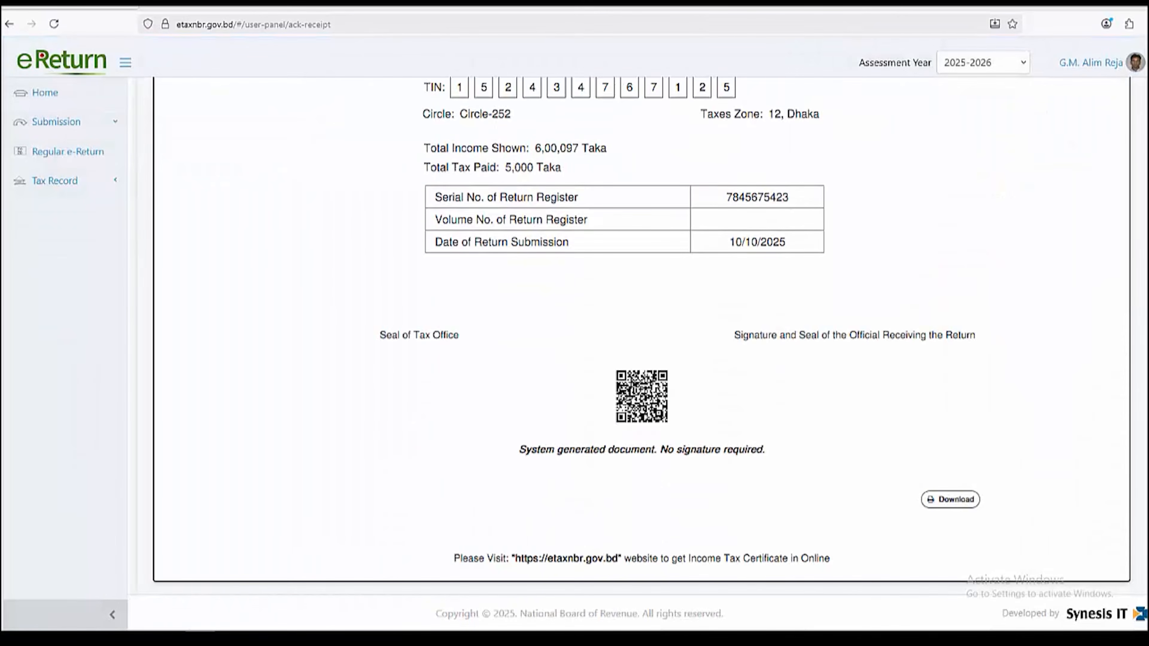
pyautogui.click(949, 499)
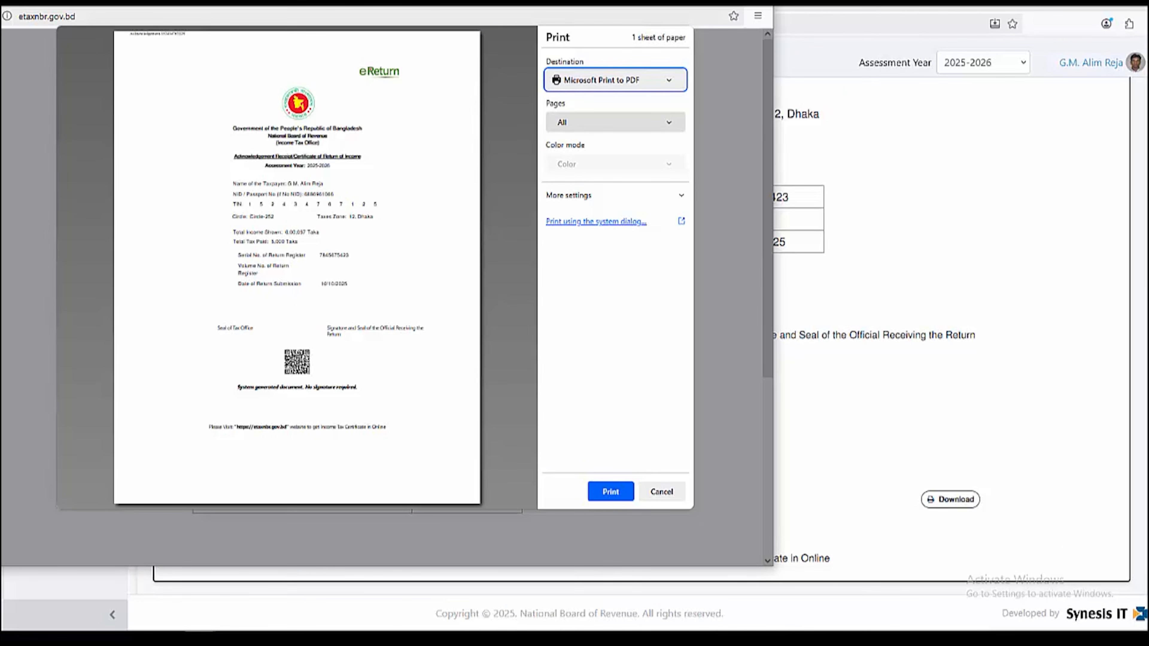
pyautogui.click(611, 491)
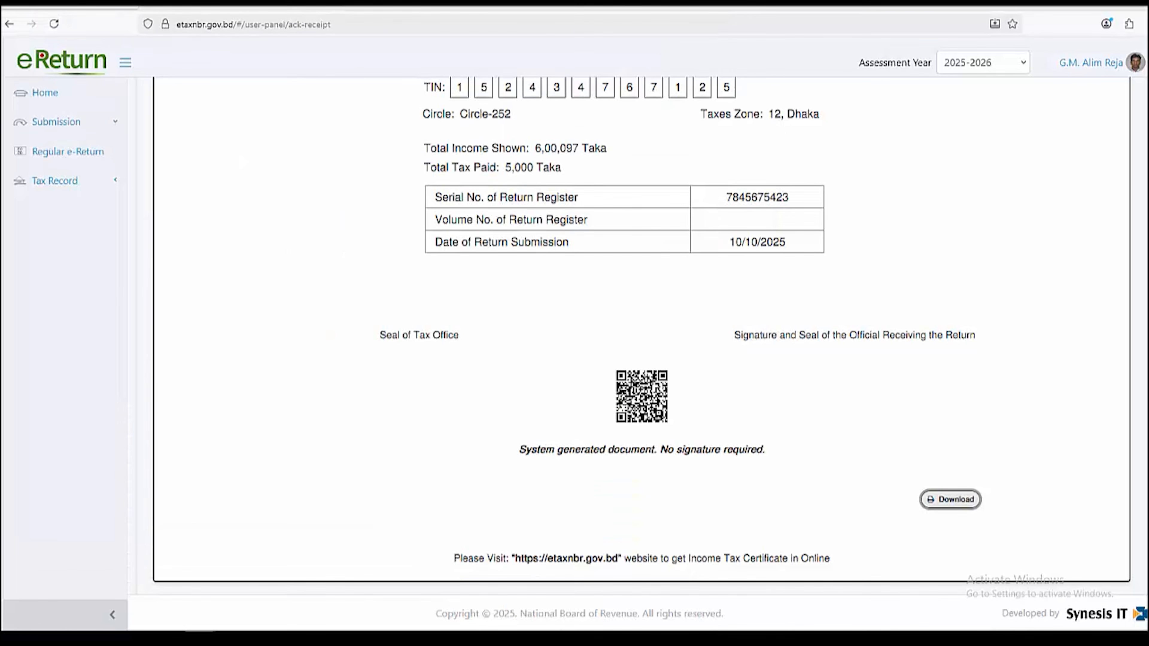
pyautogui.click(56, 121)
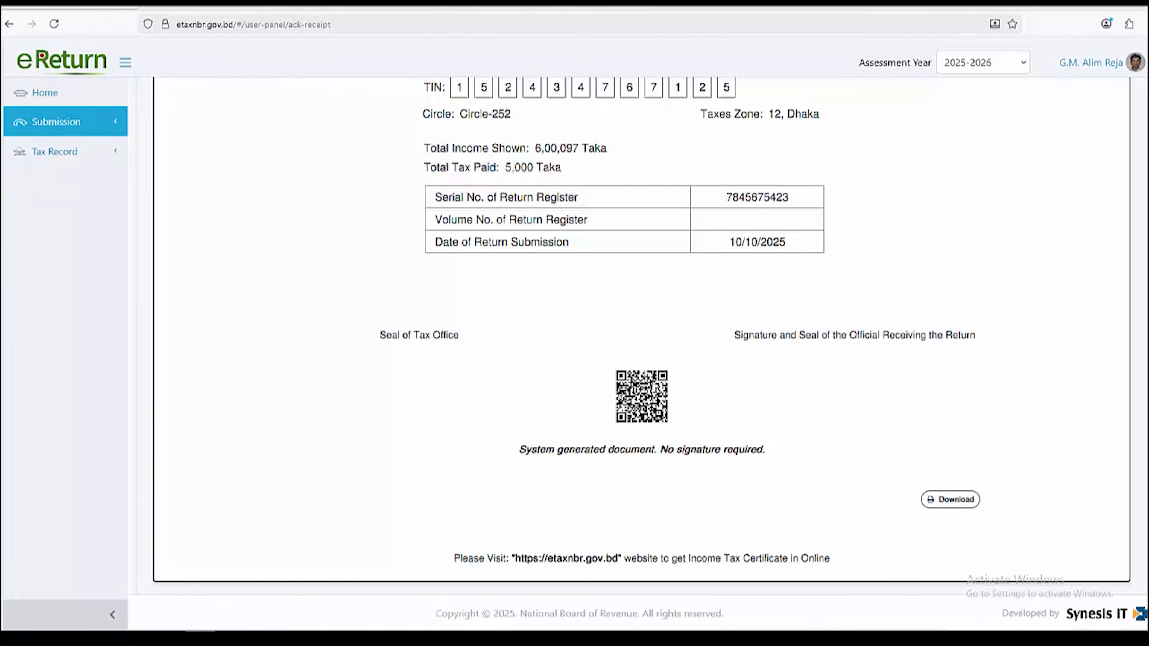
# From Tax Record, open the filed return and scroll through its IT-10BB and IT-10B statements
pyautogui.click(65, 121)
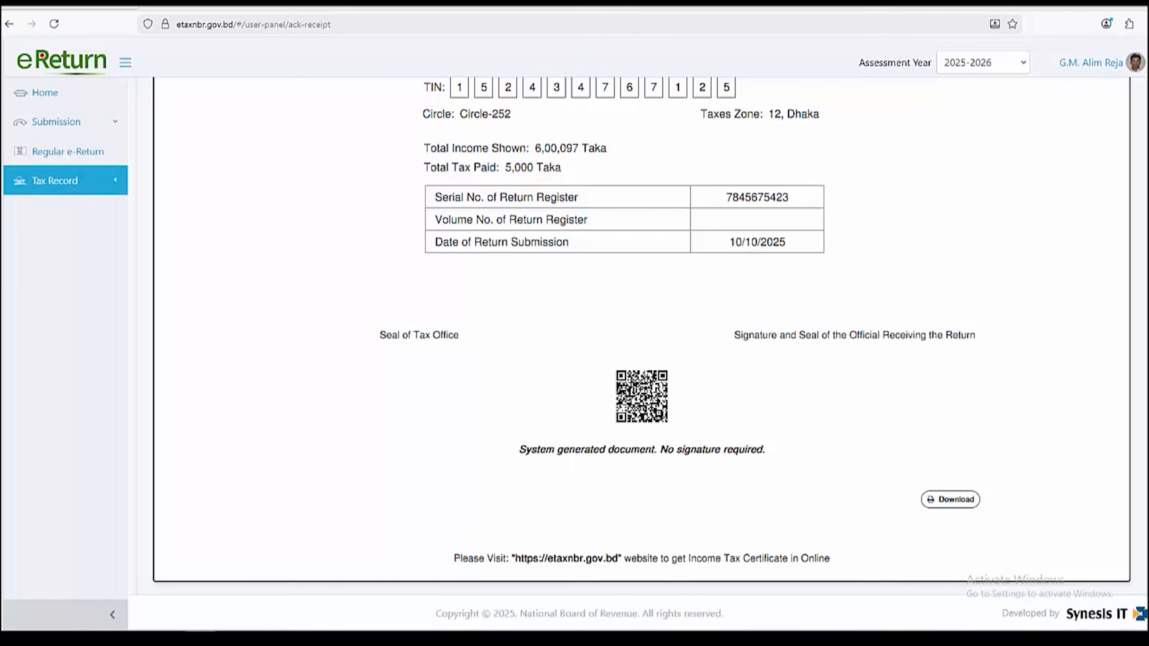
pyautogui.click(67, 181)
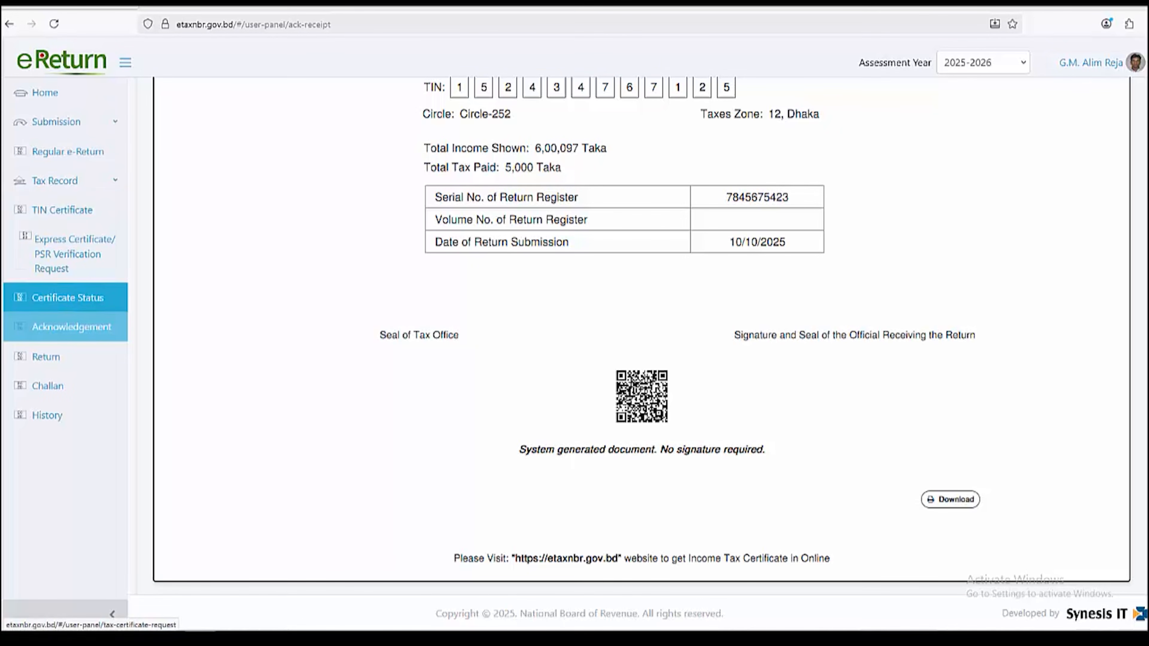
pyautogui.click(45, 356)
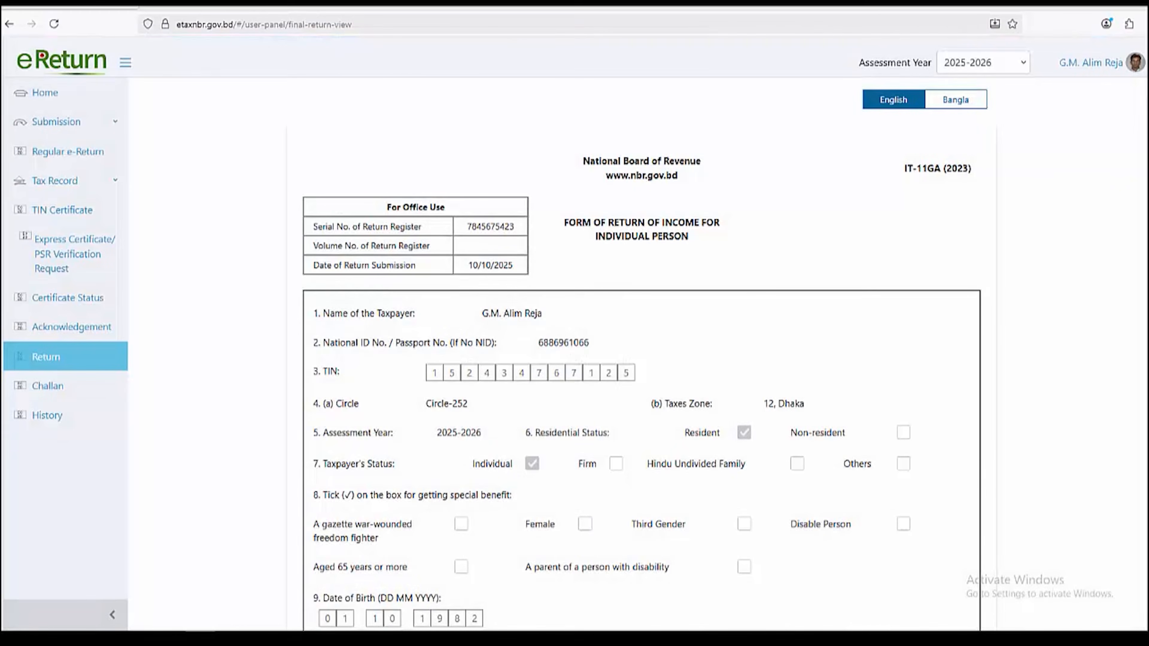
pyautogui.scroll(-20, 642, 353)
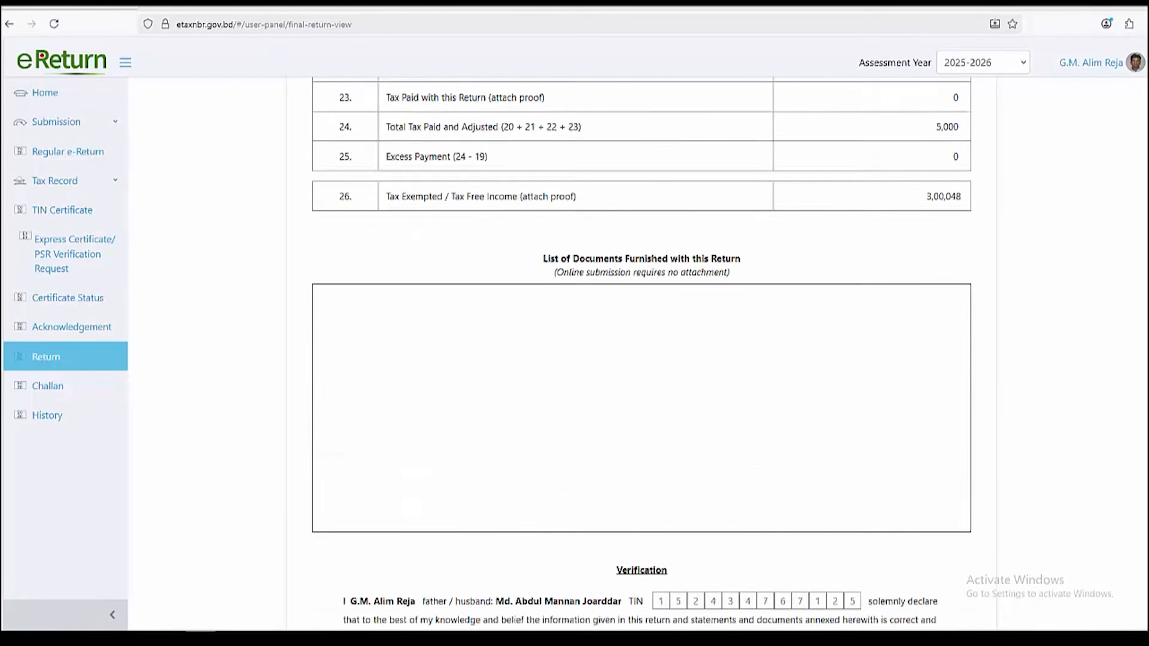
pyautogui.scroll(-20, 642, 353)
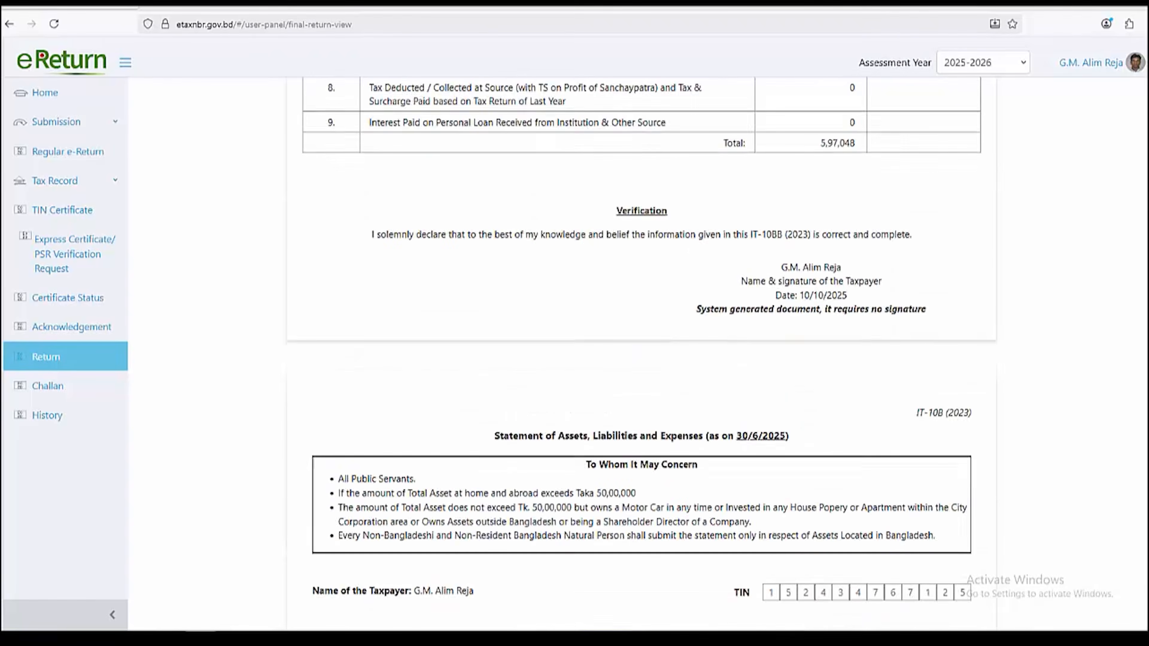